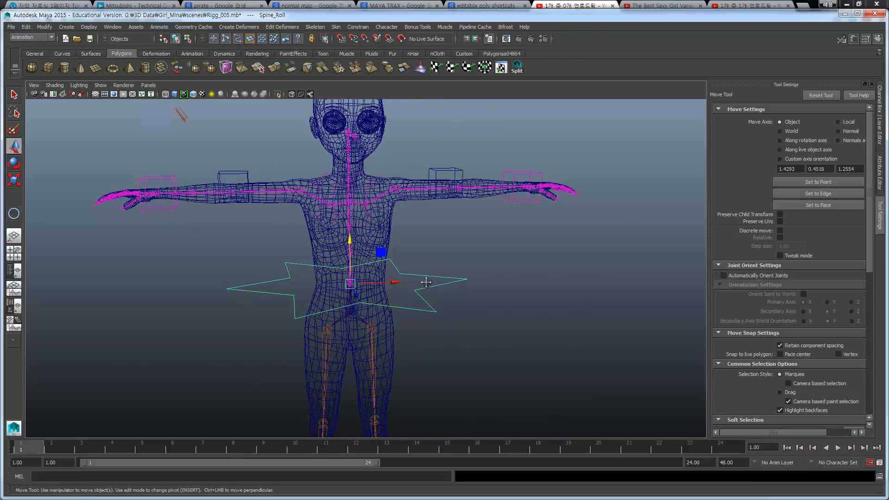
Duplicate the left elbow pole control cube and move the copy onto the joint in the middle of the head
alt+drag(425, 280, 435, 233)
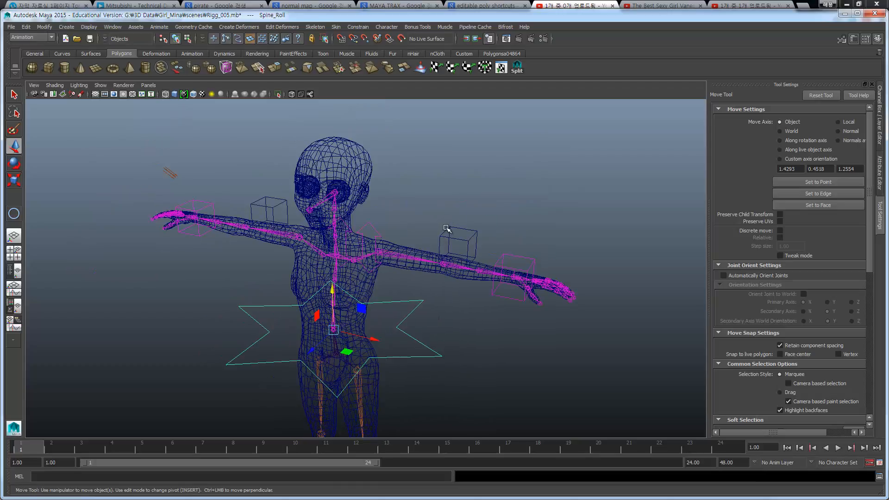
click(452, 231)
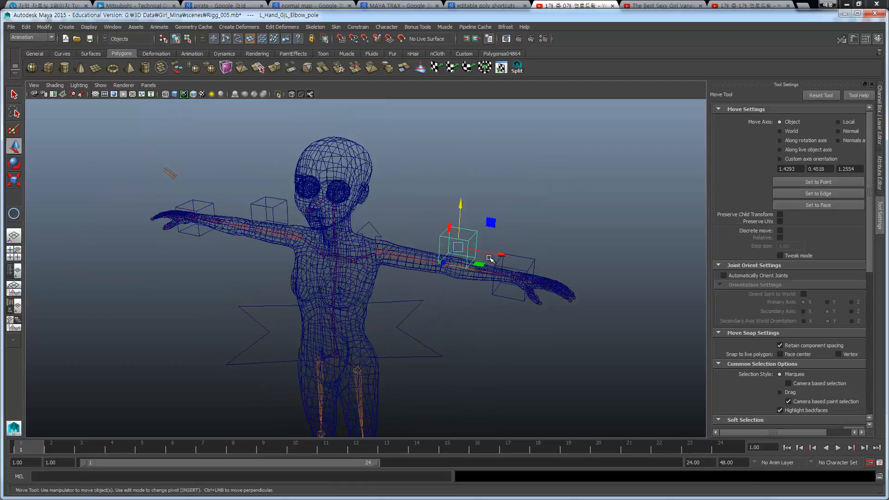
key(ctrl+d)
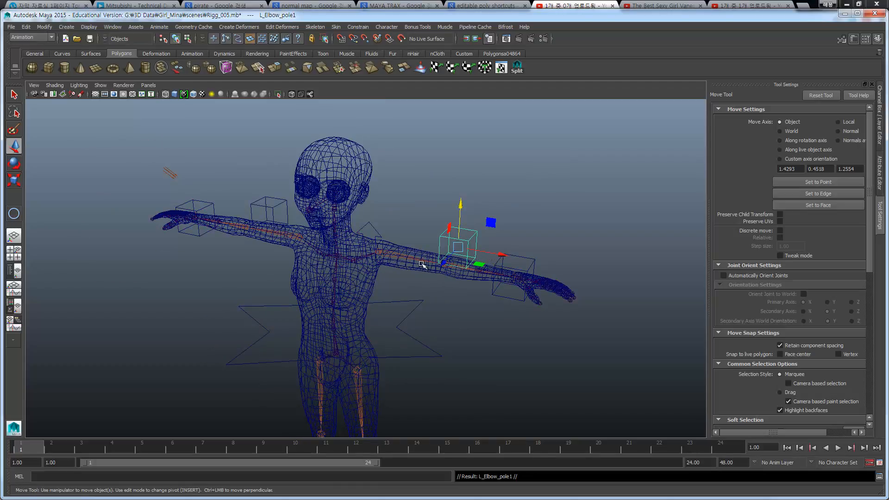
alt+drag(422, 265, 364, 190)
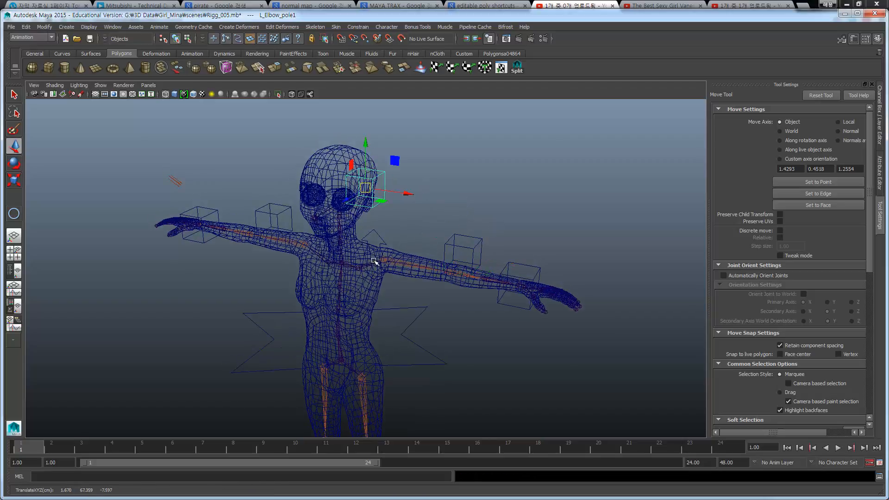
alt+drag(373, 258, 360, 281)
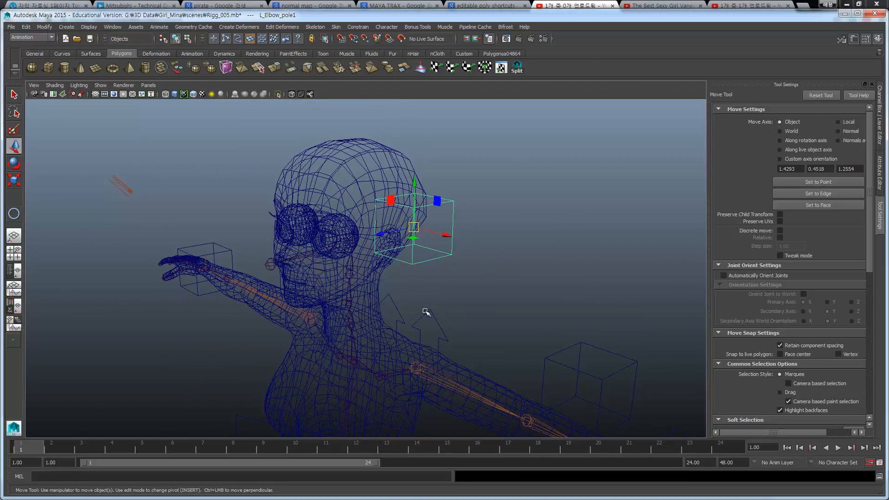
alt+drag(425, 311, 413, 273)
scroll(381, 284, up, 3)
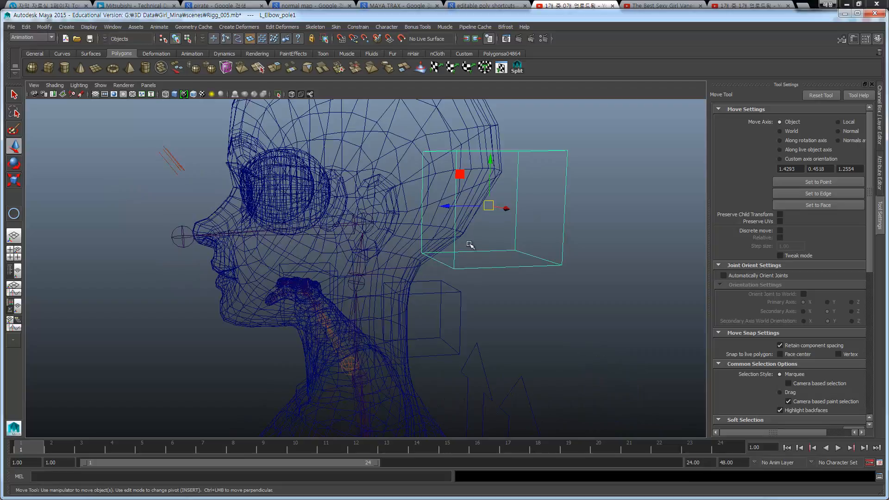
drag(487, 205, 435, 280)
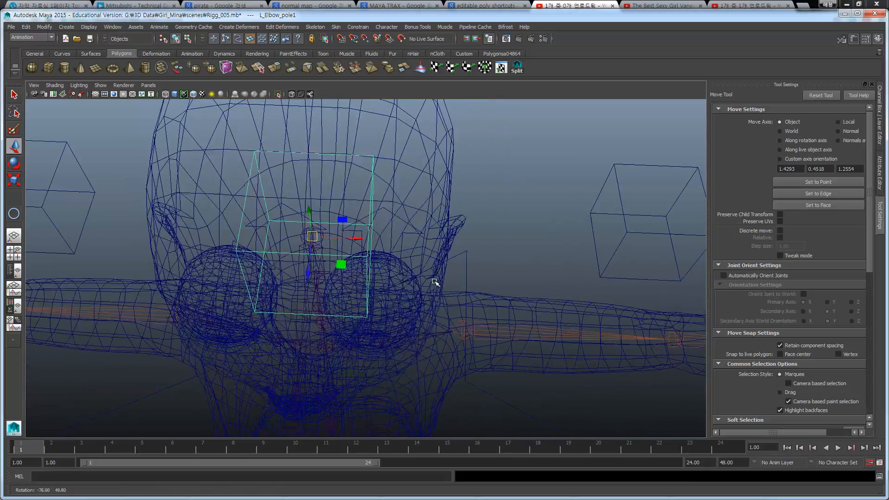
scroll(273, 220, up, 5)
scroll(275, 173, down, 5)
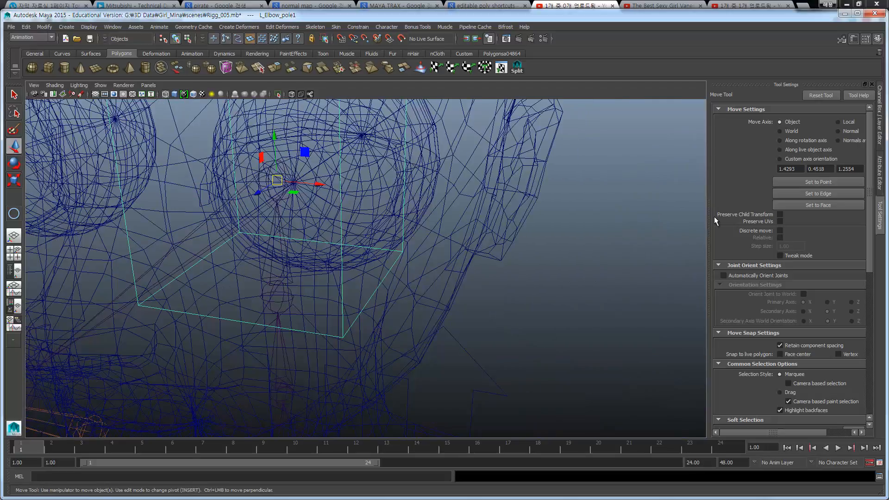
Scale the duplicated cube up uniformly to about 2.5 so that it encloses the head
alt+drag(275, 174, 402, 273)
key(r)
drag(319, 226, 358, 241)
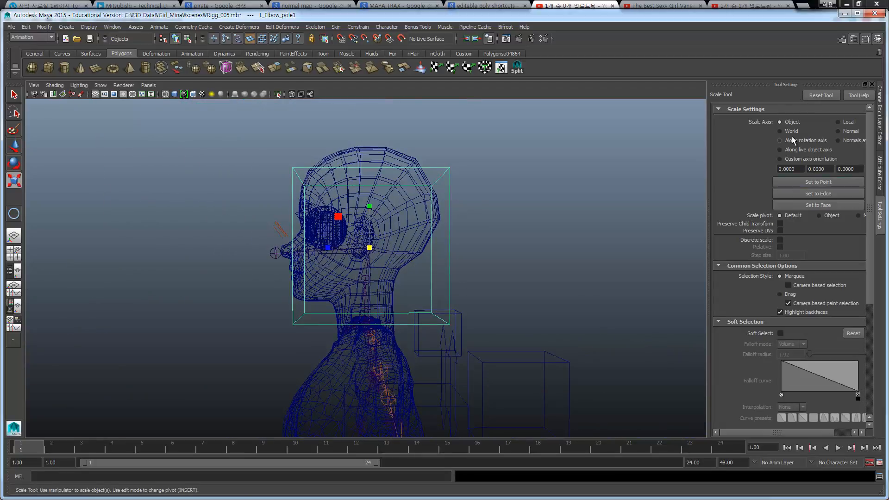
Freeze the head cube's transformations and unparent it from the left hand group
click(880, 104)
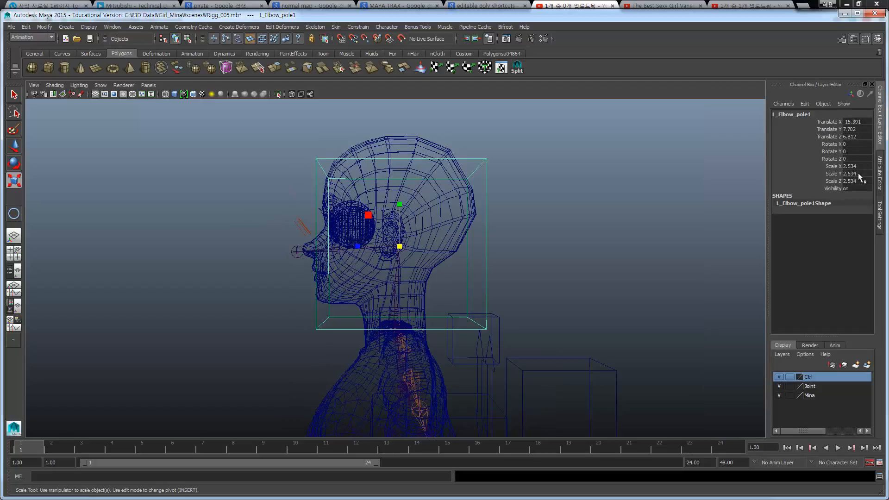
click(45, 27)
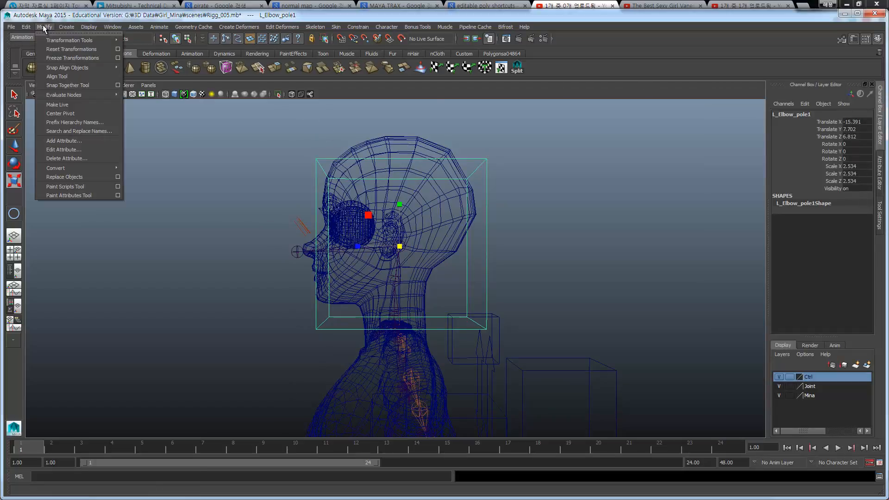
click(64, 58)
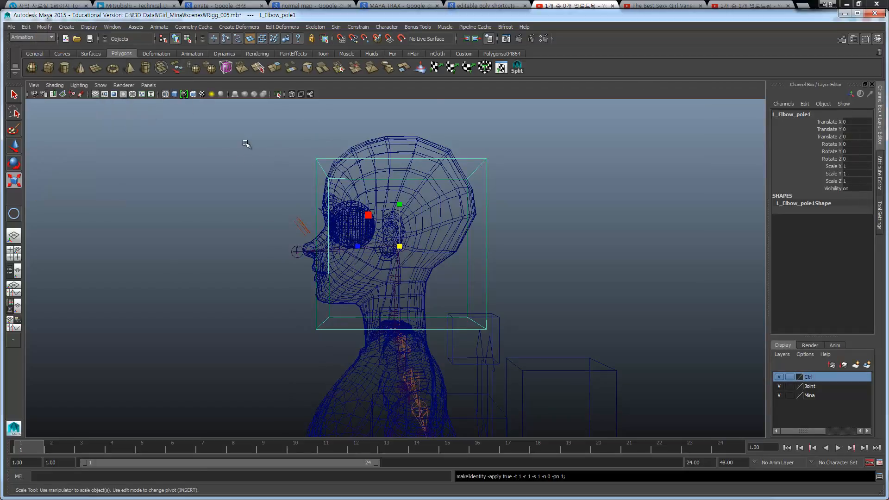
click(26, 27)
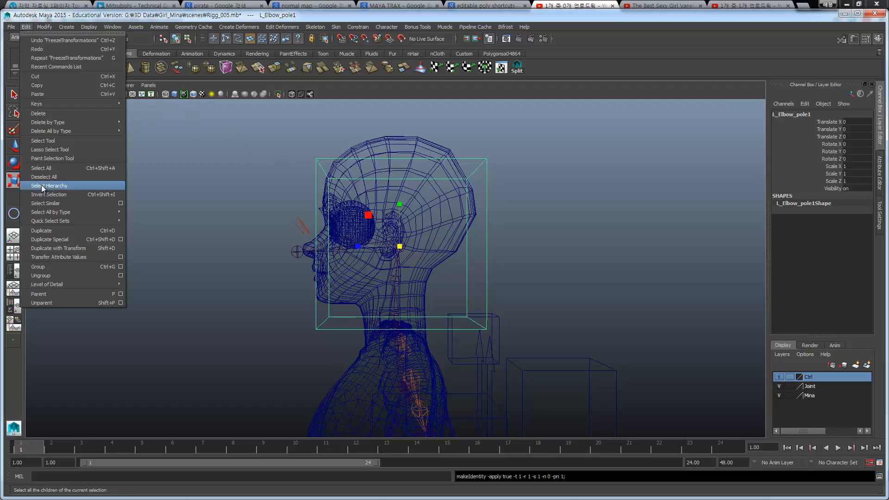
click(43, 303)
alt+drag(420, 318, 530, 391)
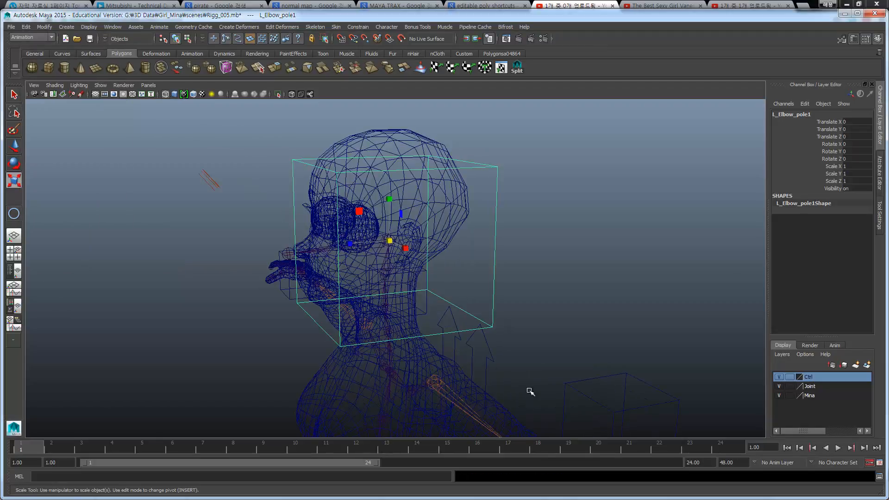
Rename the duplicated head cube as Head_Ctrl
double_click(810, 115)
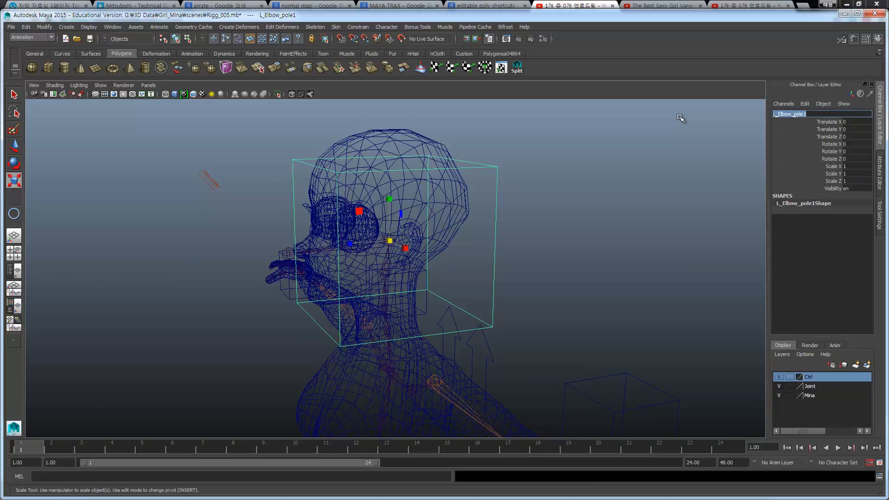
text(Head_Ctrl)
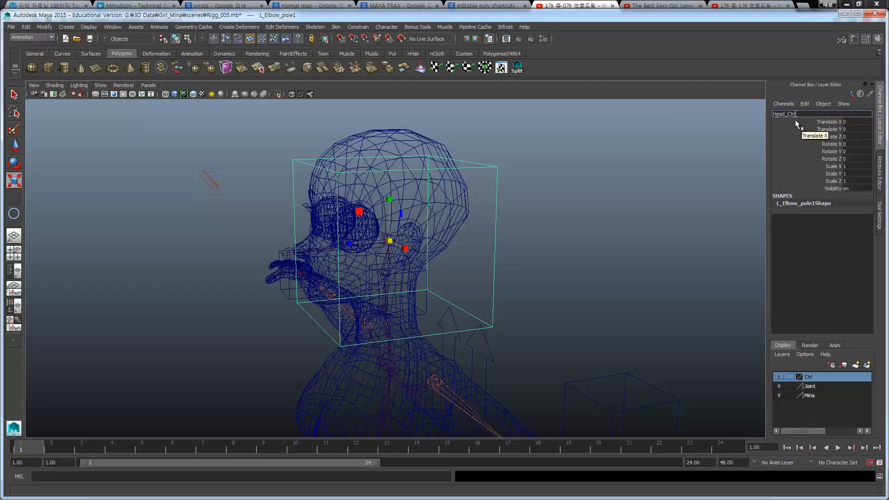
key(Return)
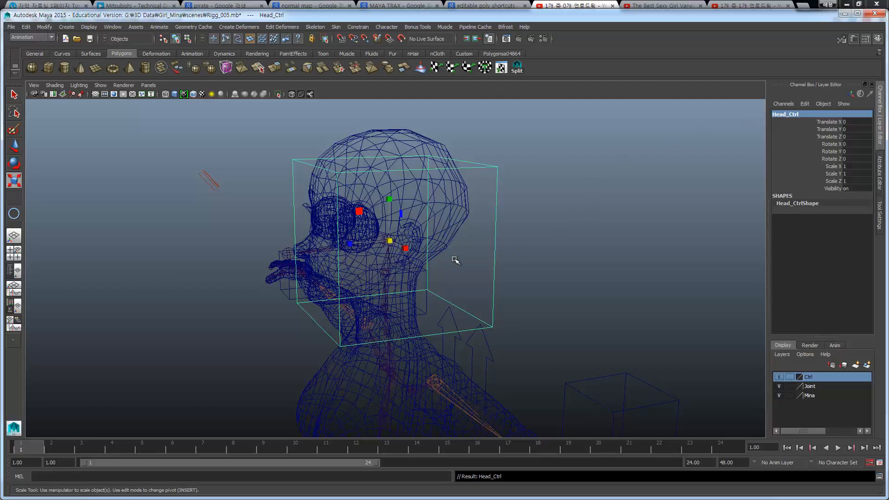
Point-constrain Head_Ctrl to the joint inside the head, with Maintain offset on, all axes and a weight of 1
alt+drag(452, 252, 496, 219)
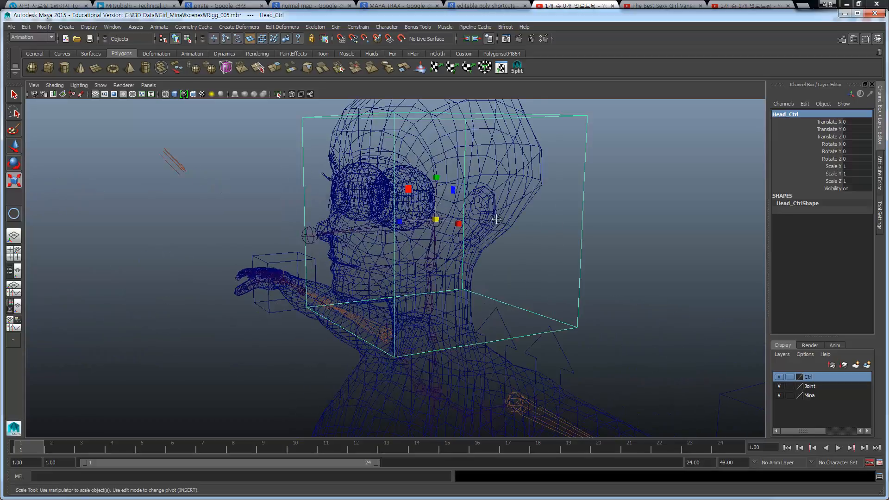
alt+middle_drag(497, 219, 478, 232)
click(572, 231)
alt+drag(391, 252, 440, 231)
click(372, 227)
drag(500, 173, 577, 218)
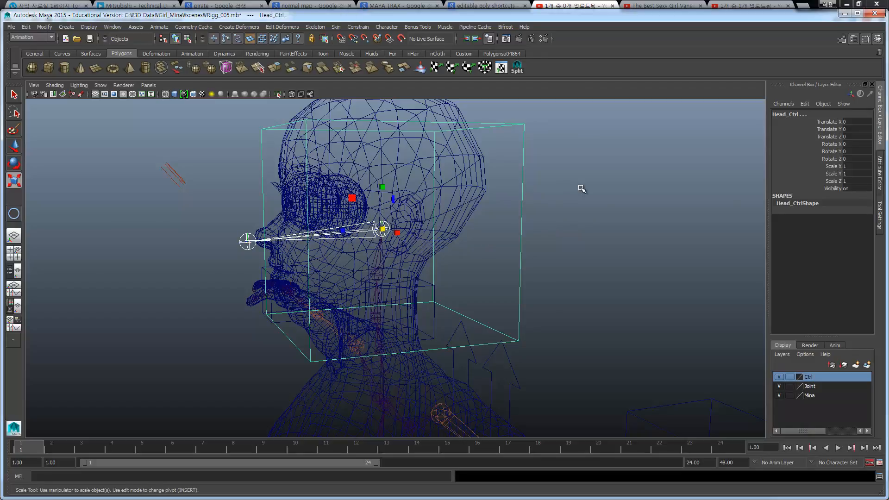
click(359, 27)
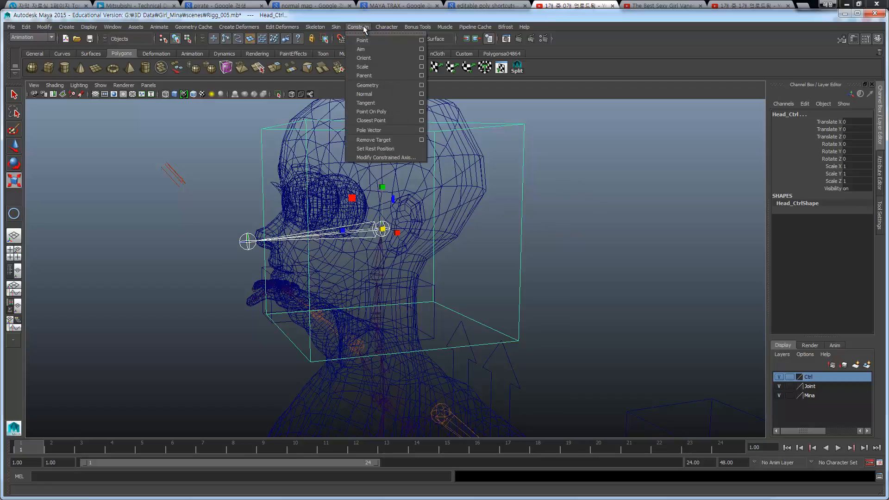
click(424, 40)
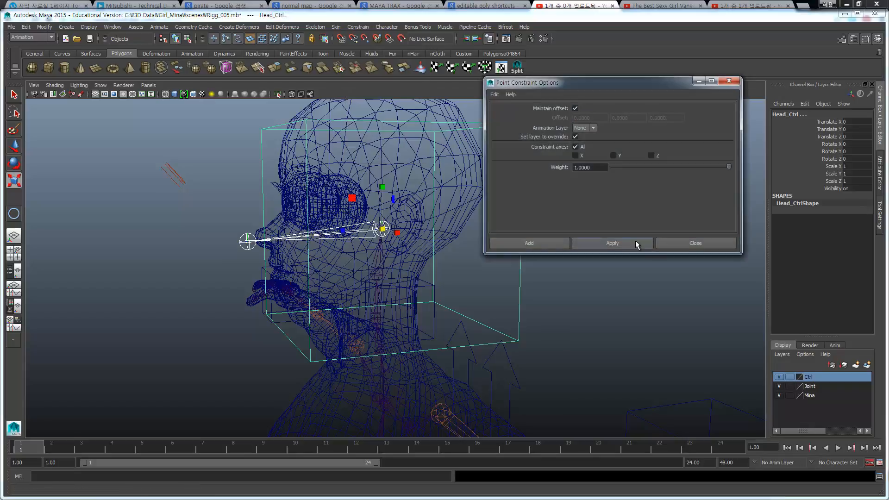
click(635, 243)
click(710, 242)
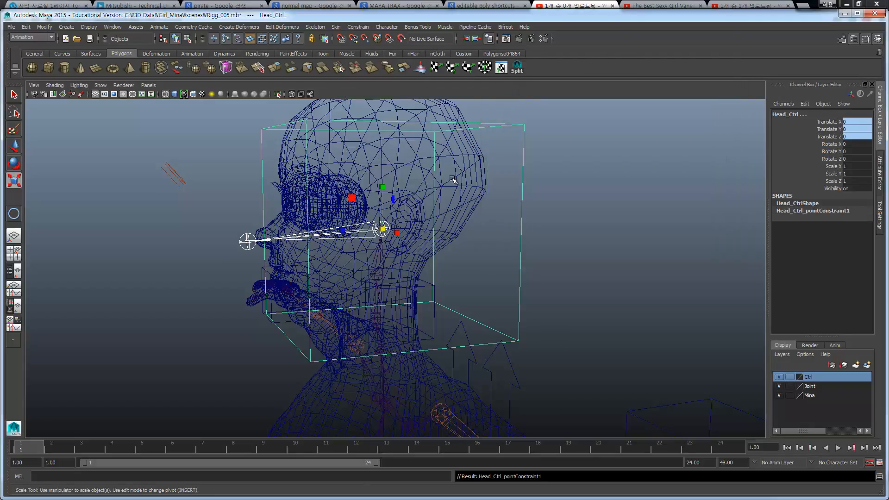
Test how the head control follows by rotating the Neck_B joint about Z, and undo the test rotations
key(w)
click(379, 273)
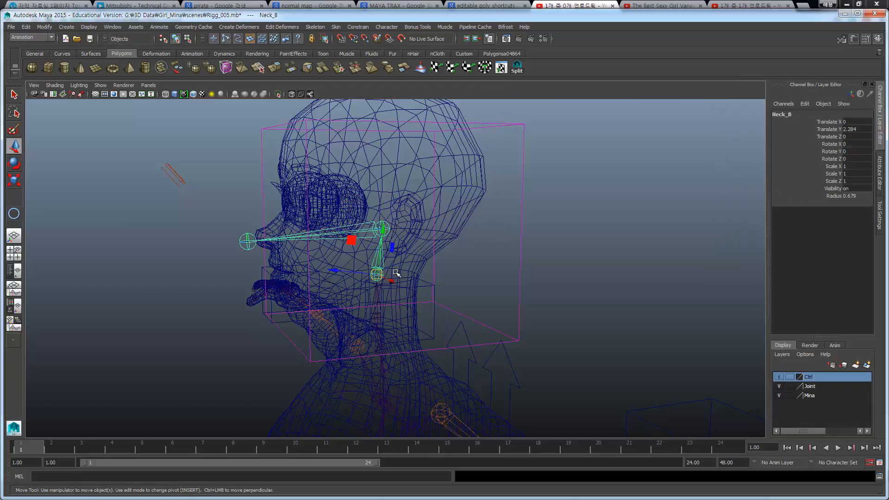
key(e)
drag(392, 267, 366, 233)
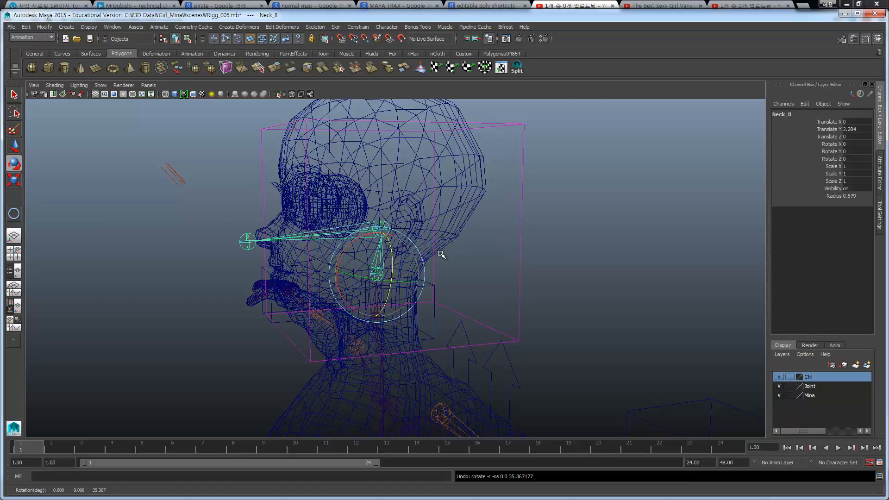
key(ctrl+z)
key(ctrl+z)
alt+drag(378, 206, 450, 263)
key(ctrl+z)
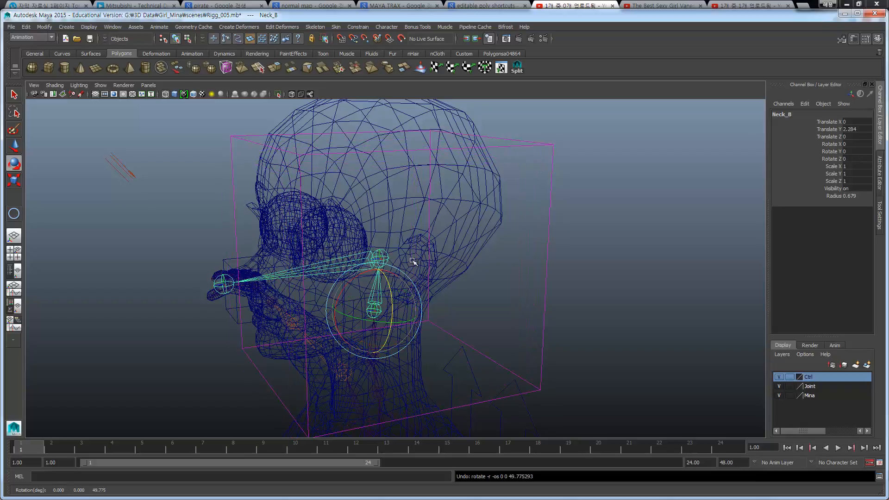
Select the Head_Ctrl cube and open the Expression Editor
alt+middle_drag(407, 256, 403, 251)
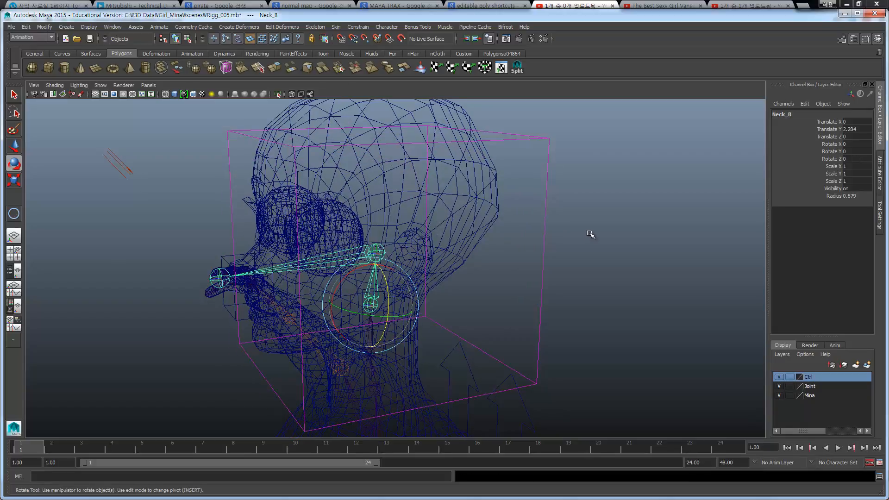
click(613, 232)
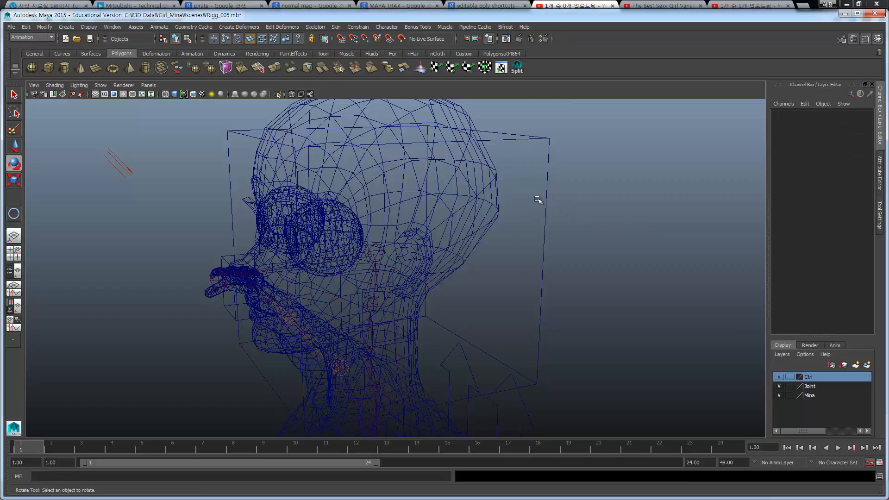
drag(562, 226, 511, 264)
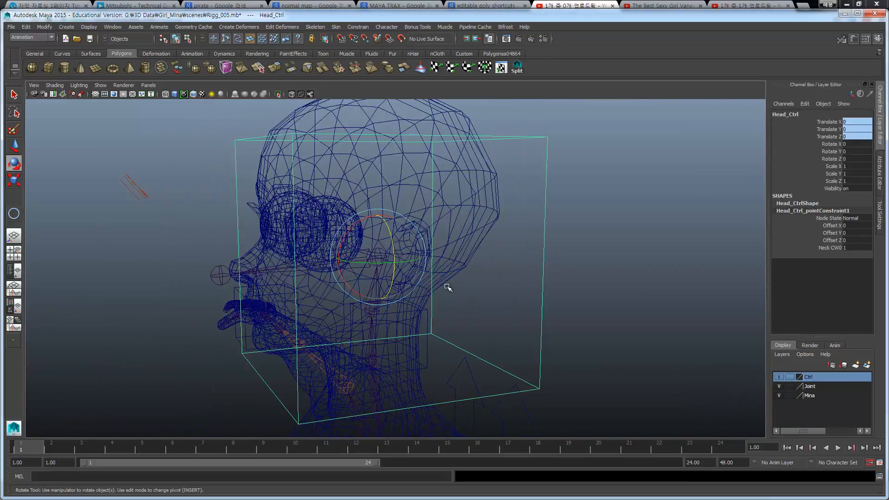
alt+middle_drag(439, 279, 432, 261)
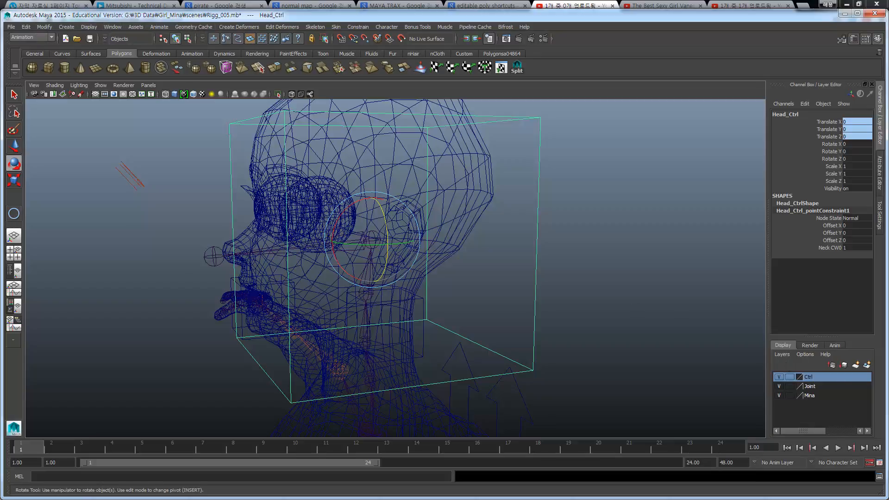
click(111, 27)
mouse_move(136, 57)
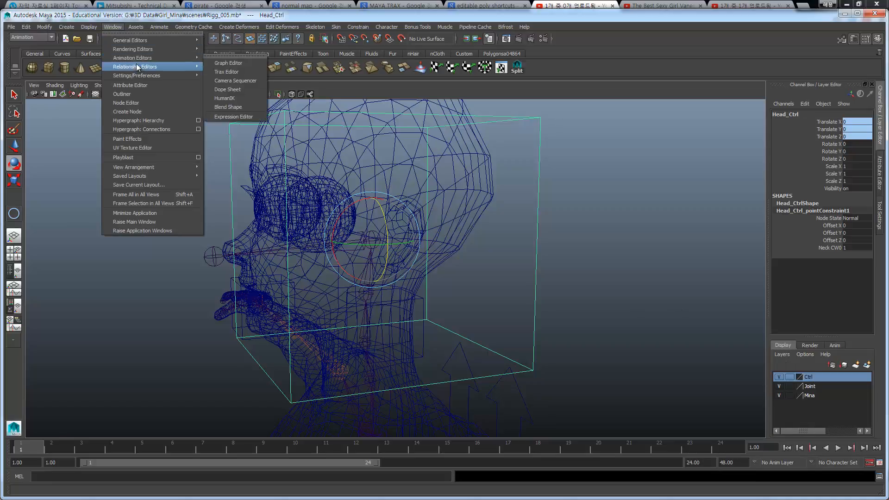
click(243, 119)
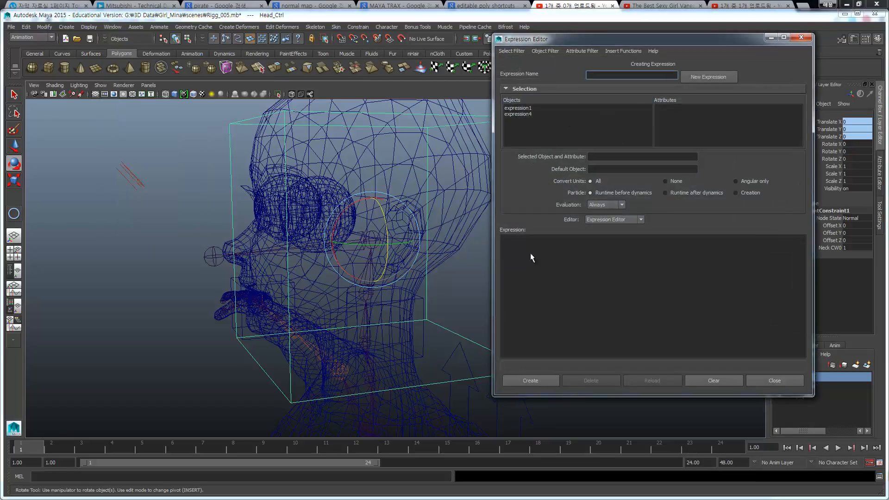
Select the Neck_Shoulder joint at the base of the neck and start a new expression with "Neck_Shoulder.rotateY ="
alt+drag(300, 249, 340, 234)
click(290, 346)
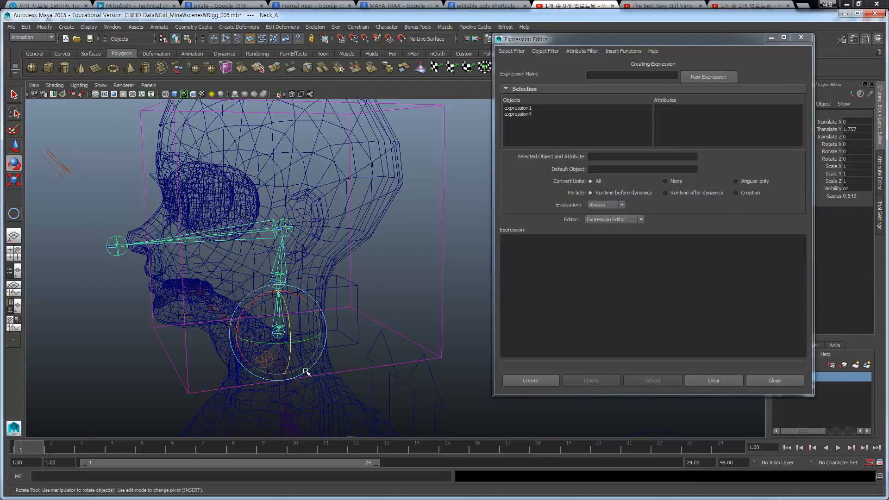
alt+drag(306, 371, 352, 310)
key(q)
click(251, 318)
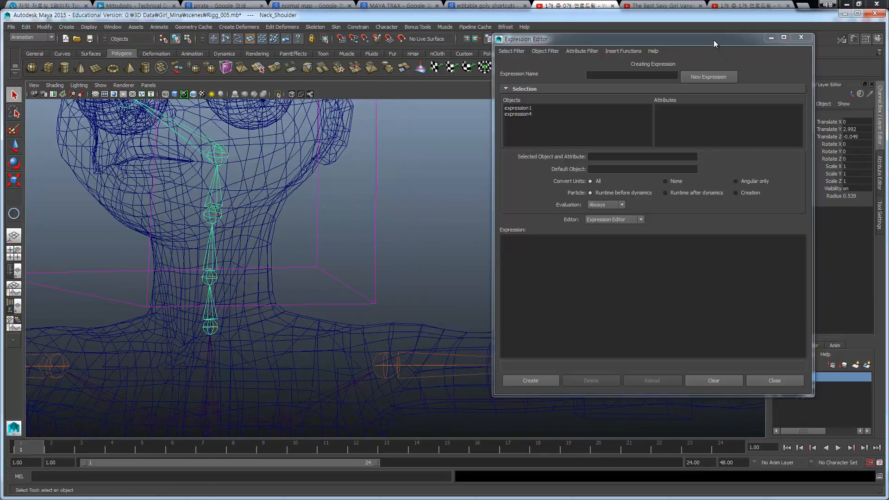
drag(712, 40, 662, 56)
click(825, 114)
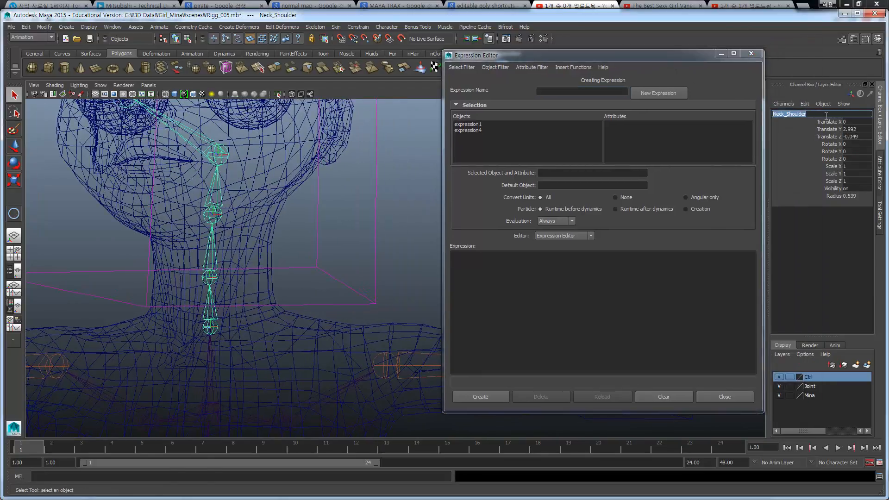
click(487, 261)
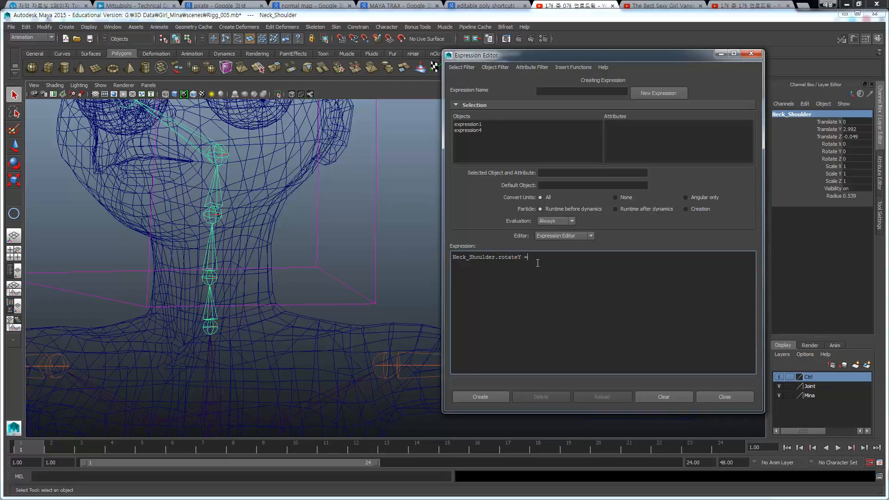
Complete the expression as "Neck_Shoulder.rotateY = Head_Ctrl.rotateY;" using the head control cube's name, and create it
drag(402, 255, 365, 232)
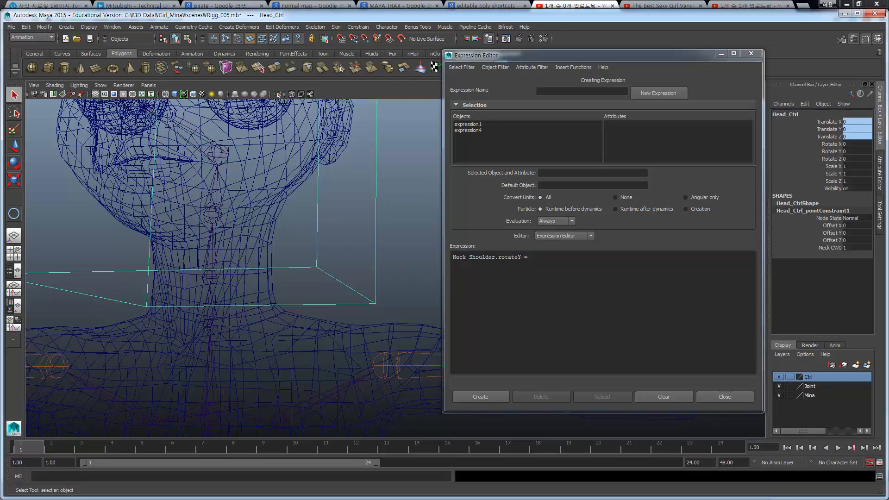
double_click(806, 116)
key(ctrl+c)
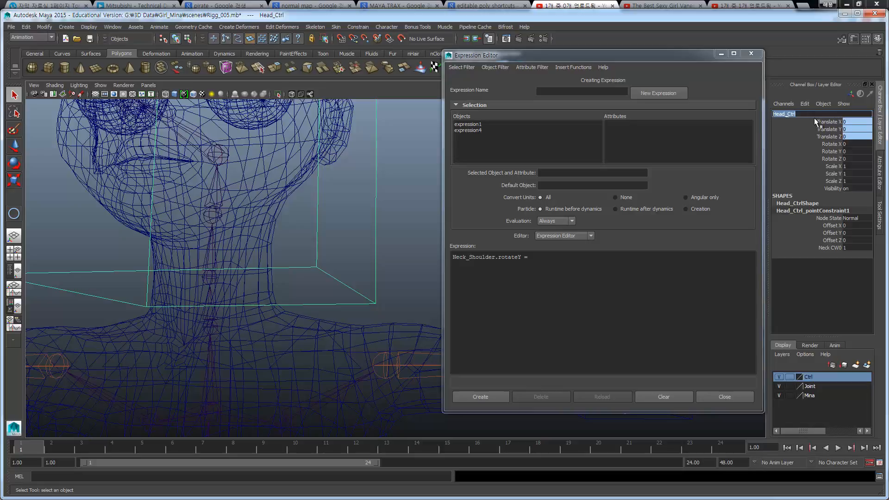
click(555, 258)
key(ctrl+v)
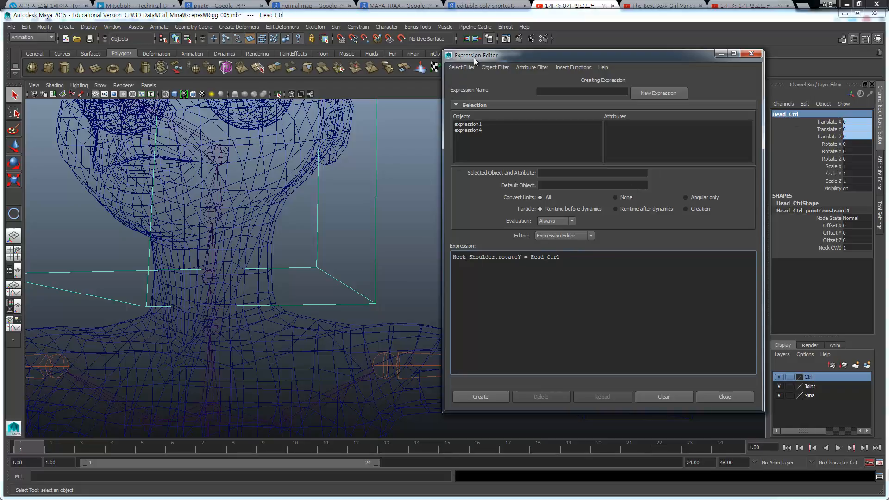
click(460, 66)
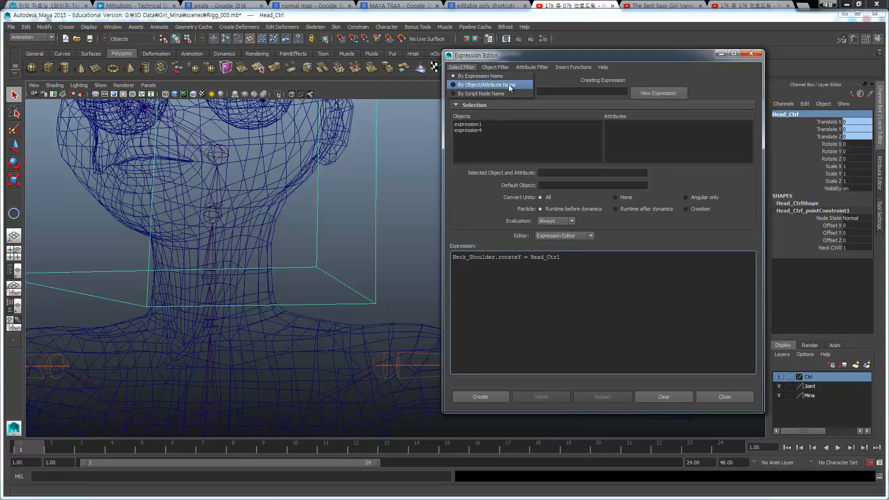
click(490, 74)
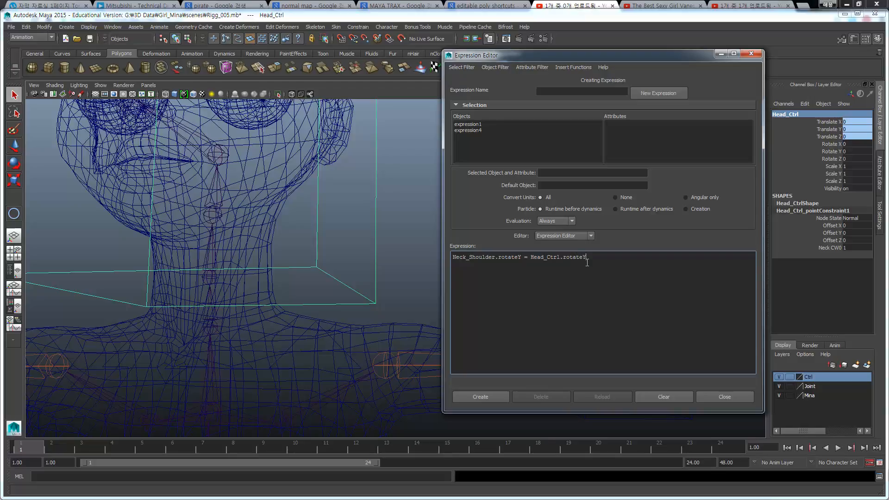
click(504, 393)
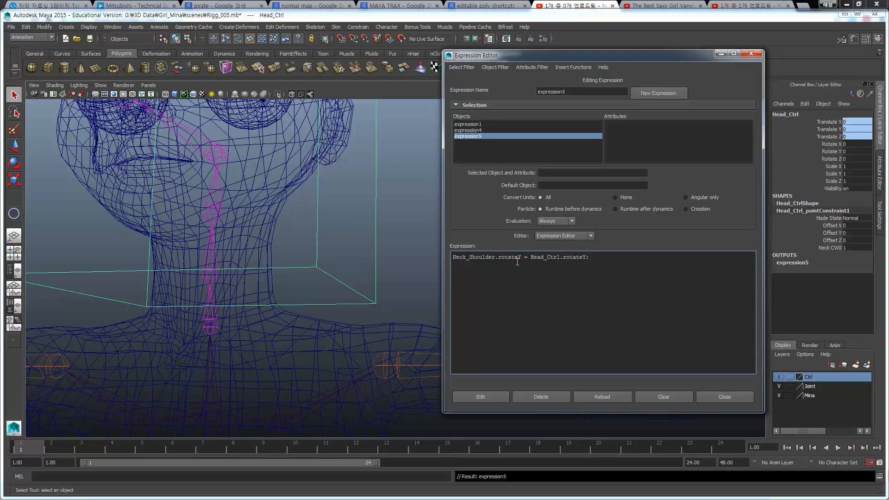
Add a second expression line for the joint above the neck base: "Neck_A.rotateY = Neck_Shoulder.rotateY;"
click(209, 280)
double_click(807, 116)
key(ctrl+c)
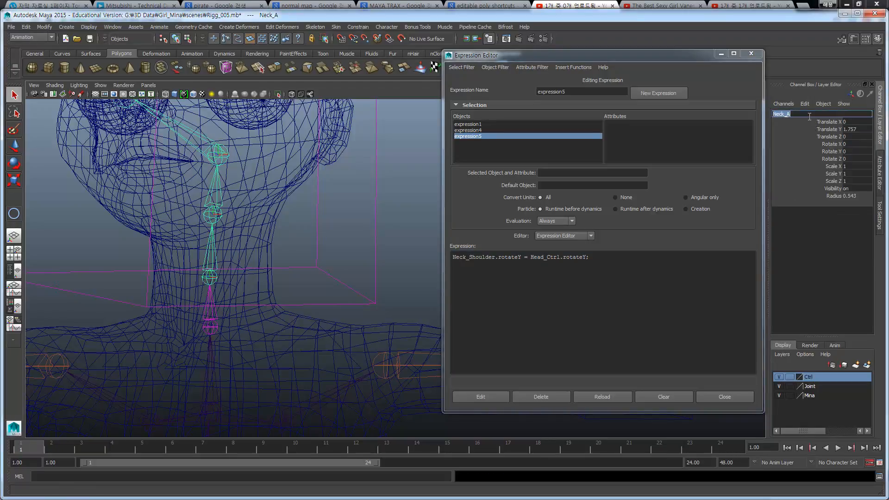
click(506, 277)
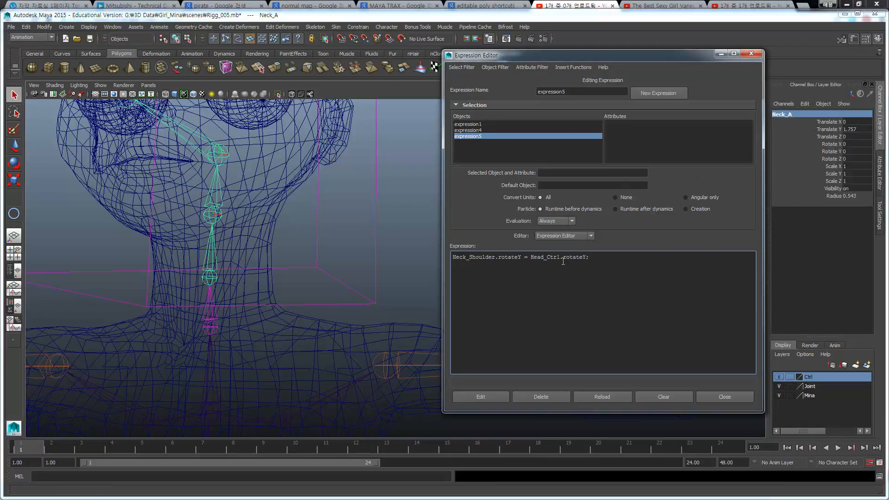
key(ctrl+v)
drag(496, 259, 511, 259)
click(482, 273)
text(.rotateY)
drag(522, 257, 446, 258)
key(ctrl+c)
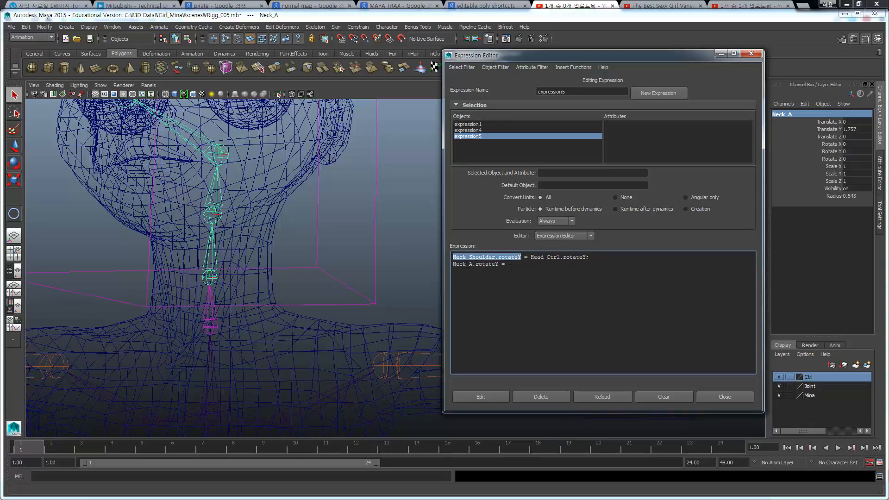
click(510, 268)
key(ctrl+v)
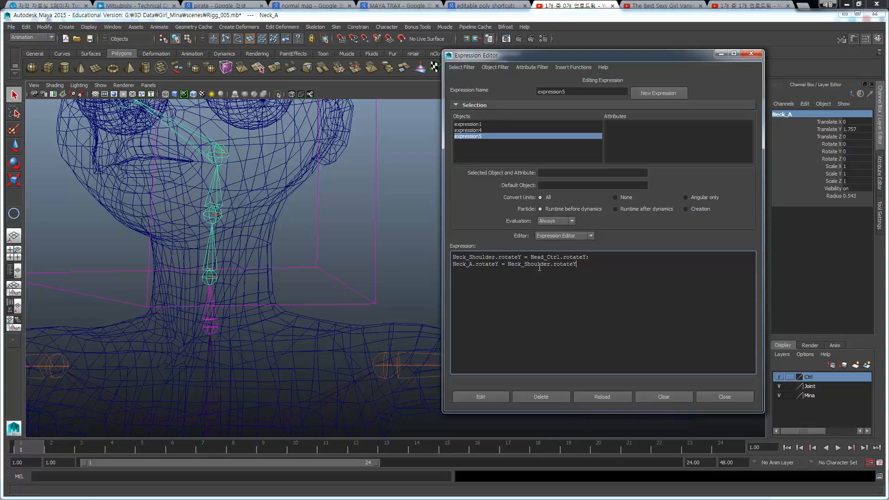
text(;)
Add a third line "Neck_B.rotateY = Neck_A.rotateY" by reusing the Neck_A.rotateY text, and apply the edited expression
shift+click(501, 267)
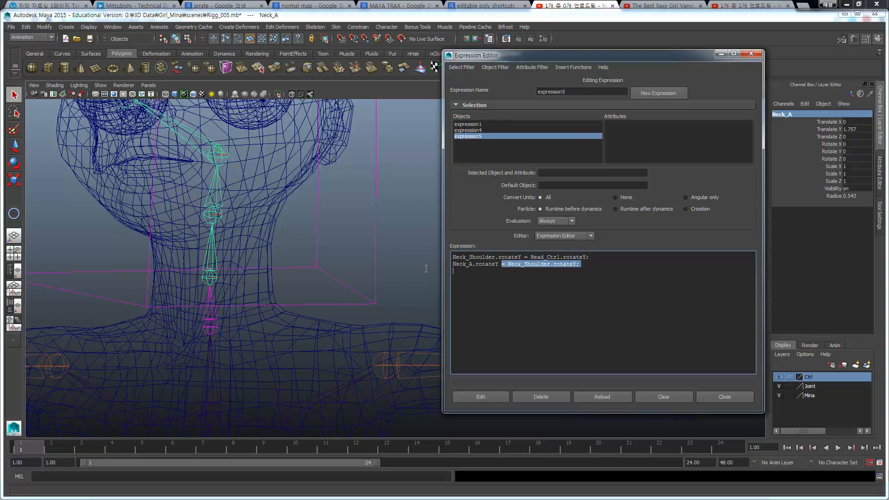
click(498, 266)
key(shift+End)
key(Left)
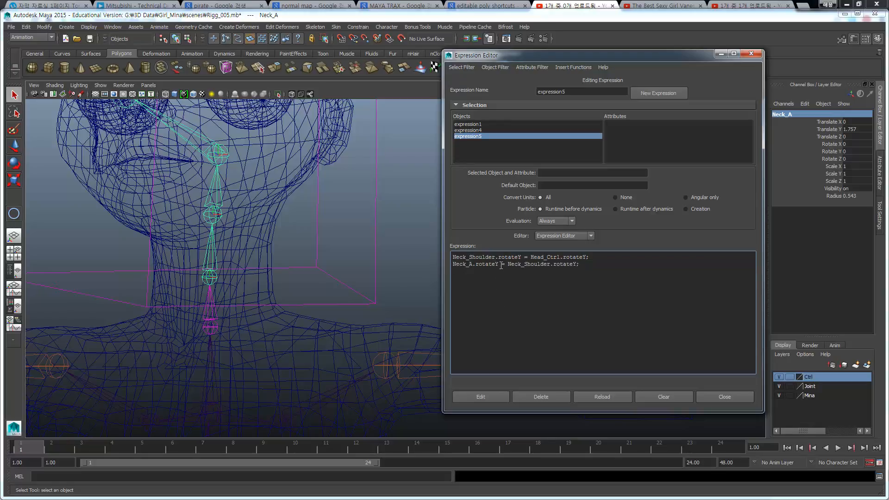
key(shift+Left)
shift+click(452, 265)
key(ctrl+c)
click(466, 278)
key(ctrl+v)
key(ctrl+v)
drag(468, 271, 472, 271)
text(B)
click(480, 396)
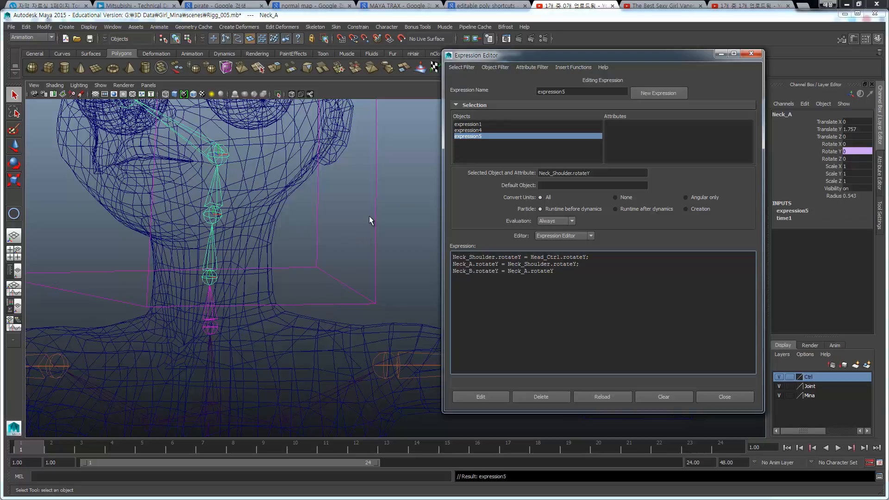
Test the expression by rotating the Head_Ctrl cube about -15 degrees around Y, and undo the rotation
drag(384, 233, 340, 262)
key(e)
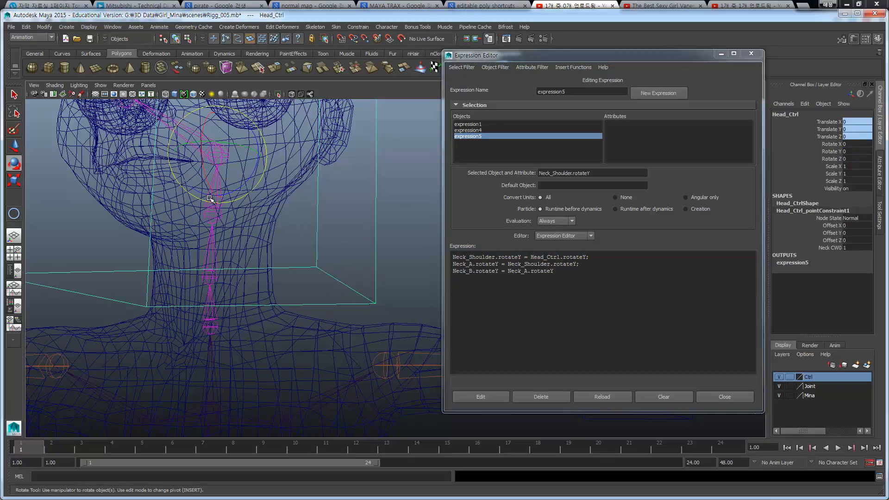
drag(237, 145, 268, 164)
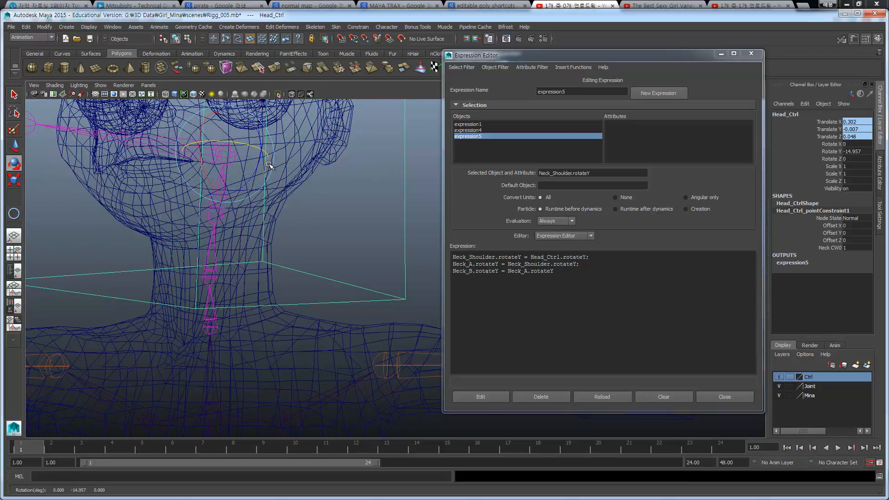
key(ctrl+z)
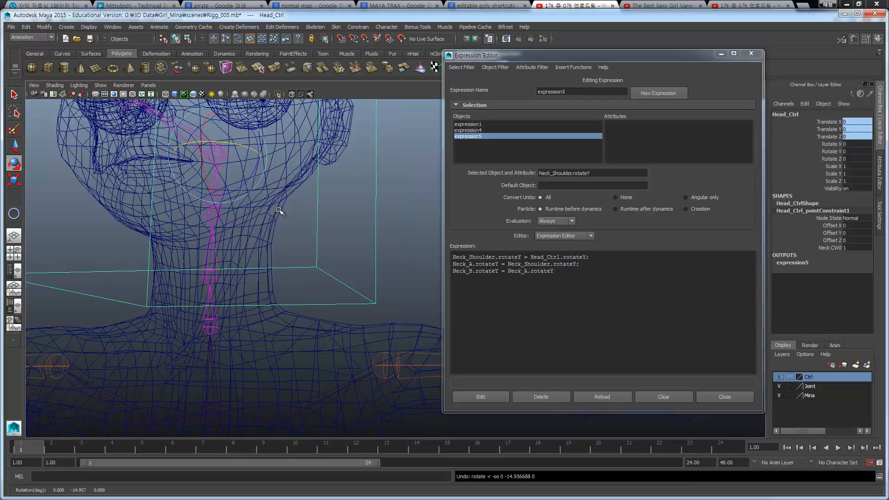
Duplicate the three rotateY expression lines as a second block below the first
drag(559, 273, 453, 255)
key(ctrl+c)
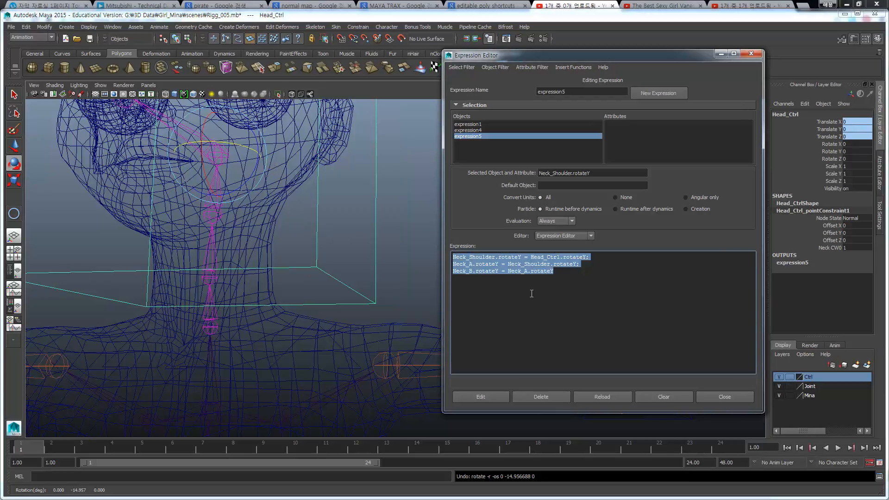
click(568, 278)
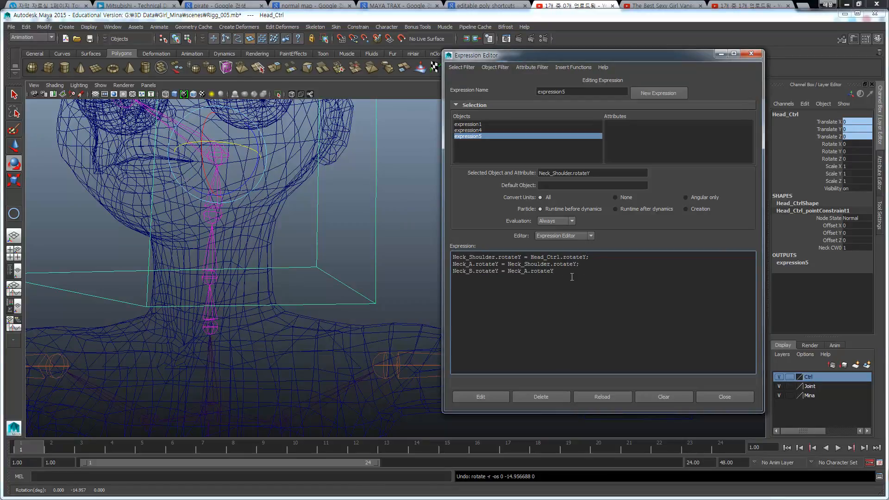
key(Return)
key(ctrl+v)
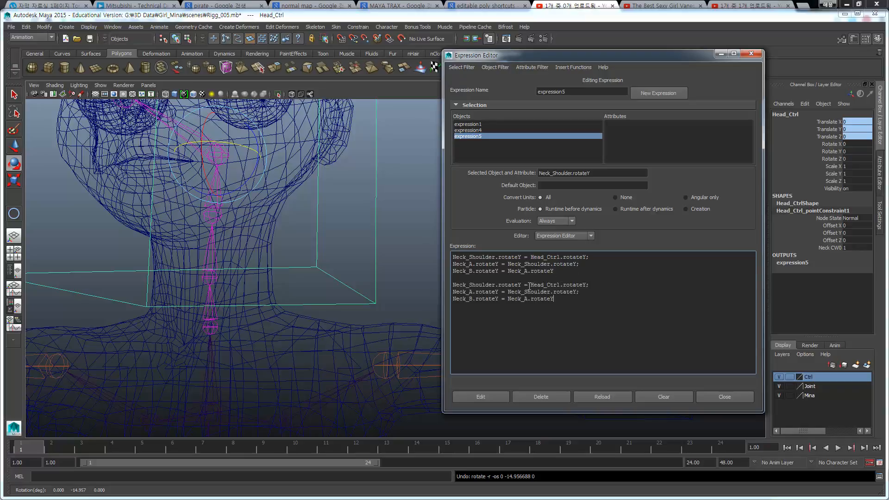
Change every rotateY in the second block to rotateX, end the Neck_B.rotateY line with a semicolon, and apply the expression
drag(522, 285, 518, 285)
text(X)
drag(586, 285, 582, 284)
drag(499, 291, 498, 299)
text(XX)
drag(554, 298, 575, 292)
text(XX)
click(485, 393)
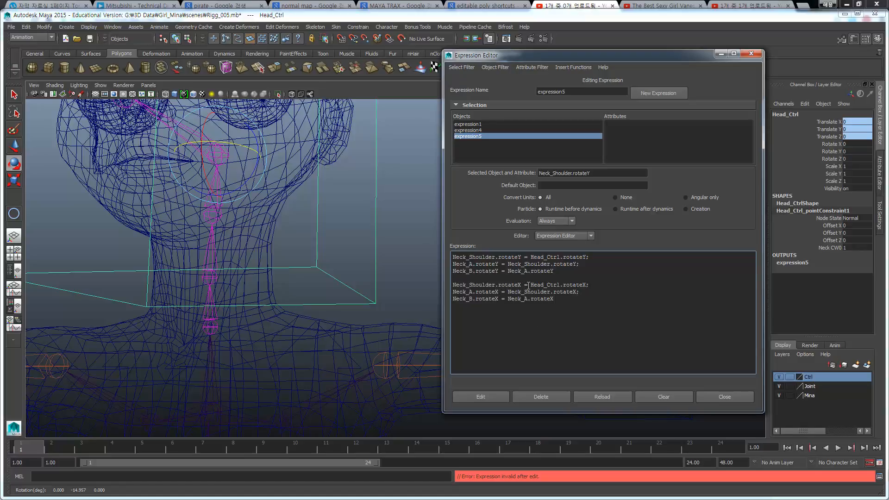
click(490, 395)
click(479, 395)
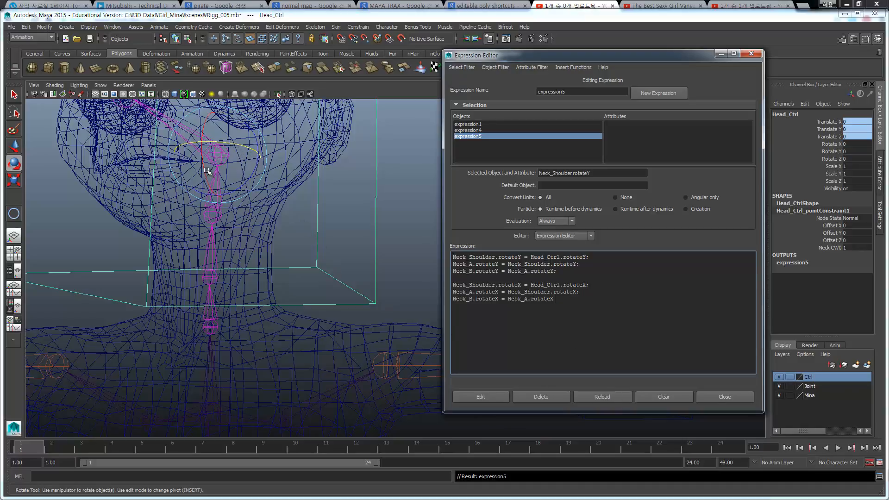
Test the expression by rotating Head_Ctrl about 22 degrees around X, and undo the rotation
mouse_move(207, 171)
mouse_down()
mouse_move(205, 159)
mouse_move(200, 184)
mouse_up()
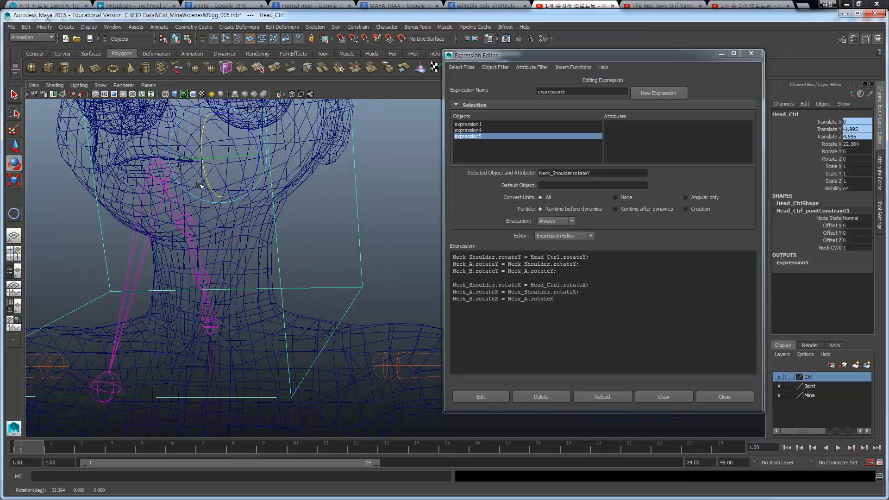
key(ctrl+z)
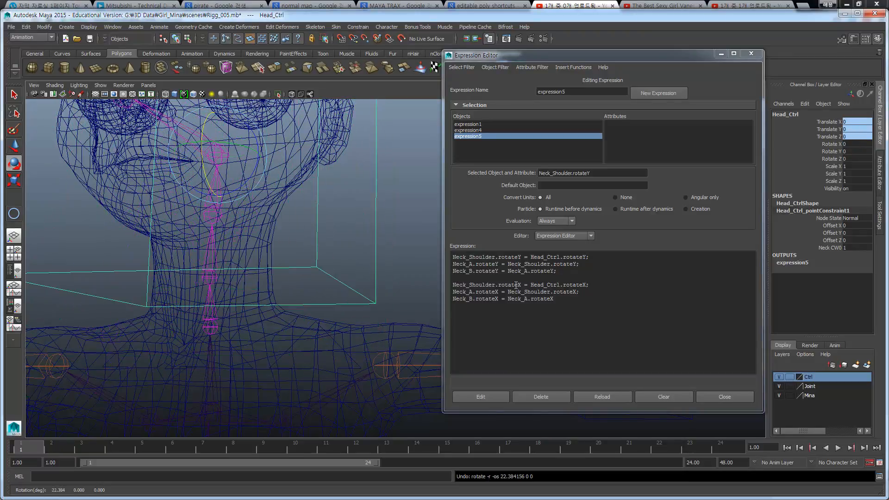
Close the last rotateX line with a semicolon and duplicate the rotateX block as a third block below it
drag(576, 309, 452, 285)
key(ctrl+c)
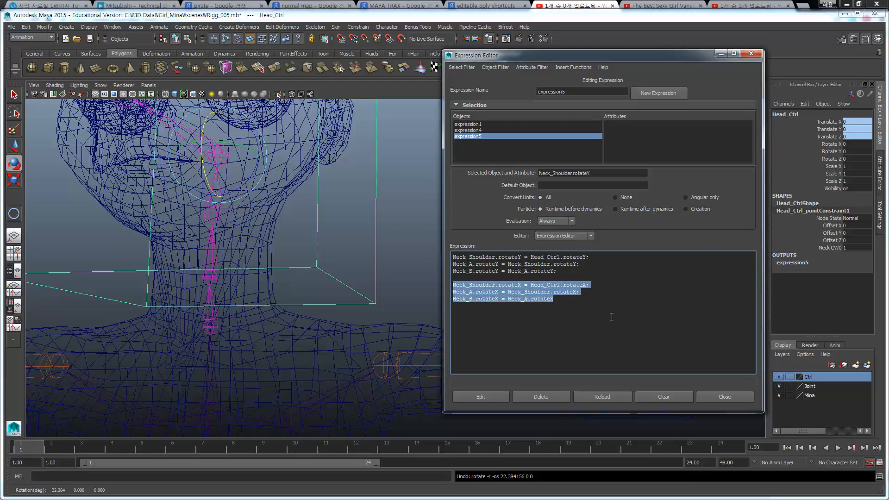
click(581, 302)
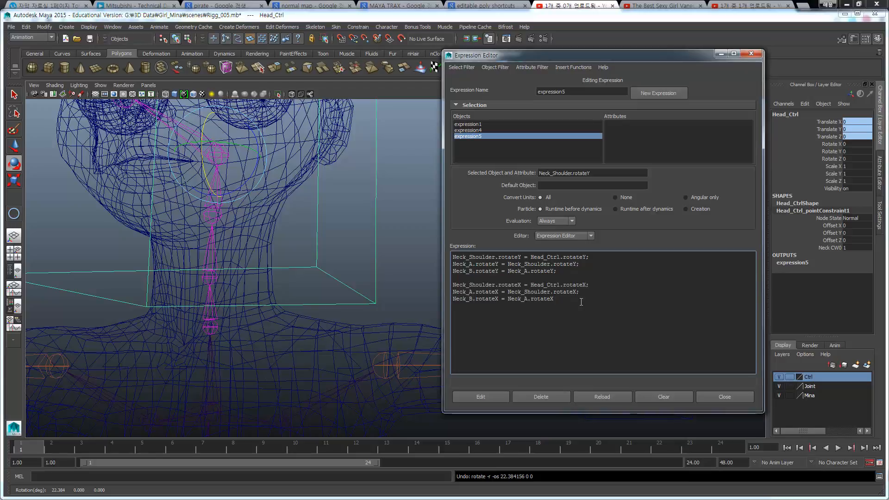
key(ctrl+v)
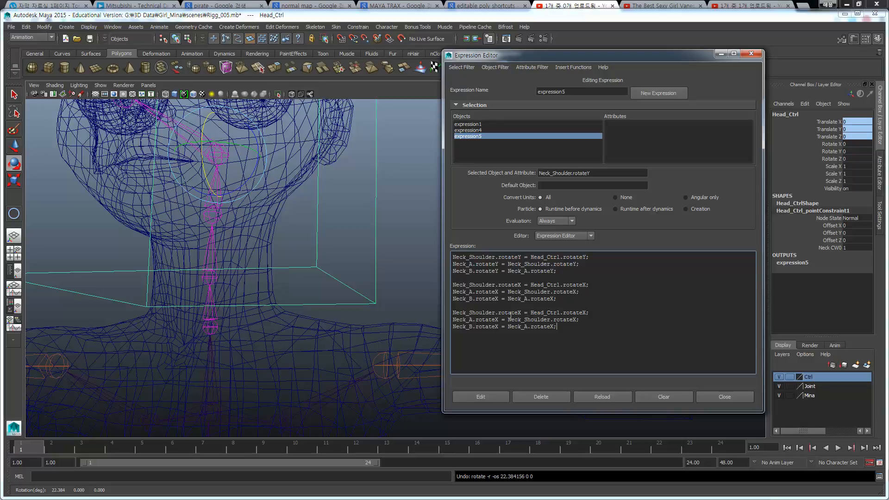
Change every rotateX in the third block to rotateZ and apply the expression
drag(517, 313, 521, 312)
text(Z)
drag(582, 312, 585, 313)
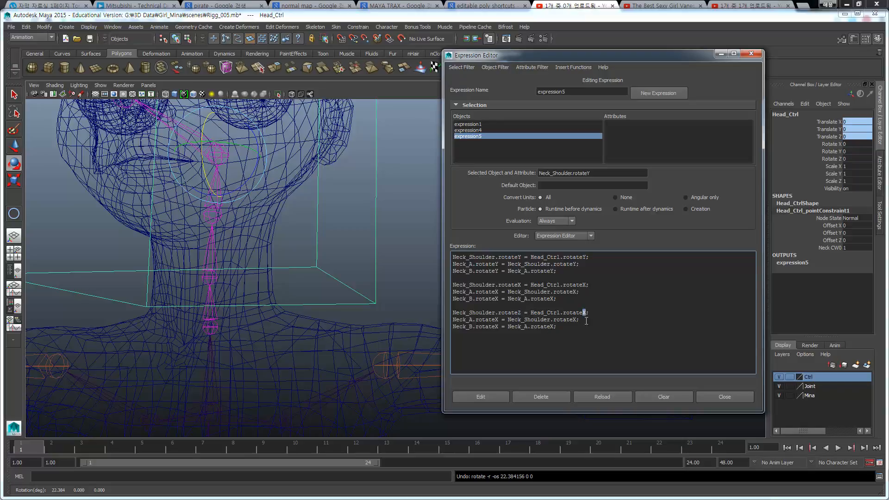
drag(495, 319, 499, 320)
click(498, 320)
drag(495, 319, 498, 326)
text(ZZZ)
drag(571, 320, 576, 320)
click(576, 322)
drag(572, 320, 577, 322)
text(Z)
click(494, 396)
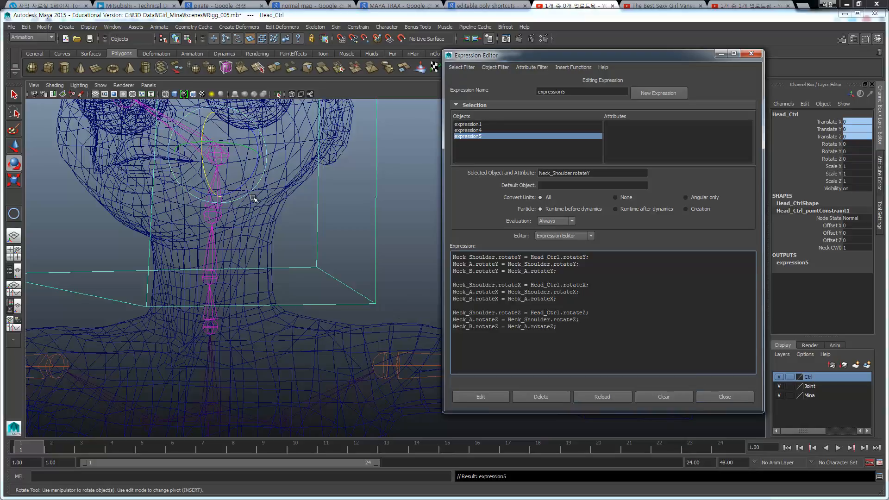
Test the expression by rotating Head_Ctrl about -20 degrees around Z, and reset its Rotate Z to 0
click(250, 171)
drag(250, 171, 354, 172)
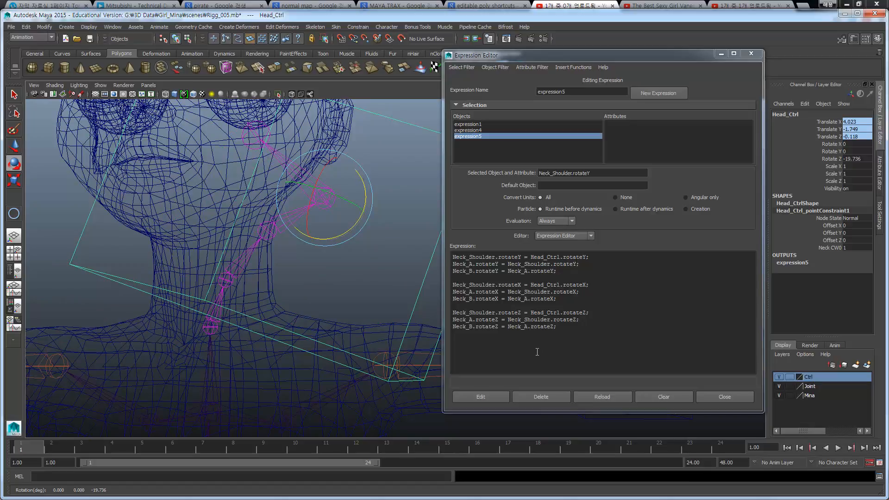
click(382, 195)
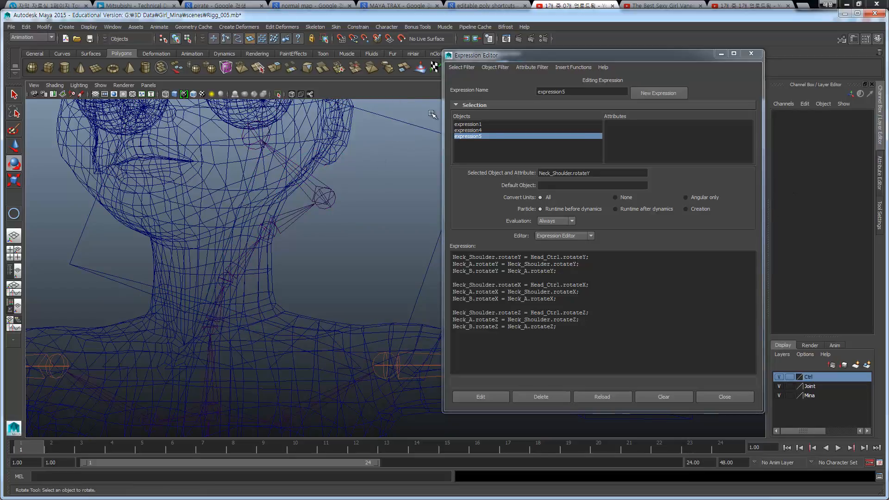
drag(425, 104, 390, 156)
ctrl+click(859, 159)
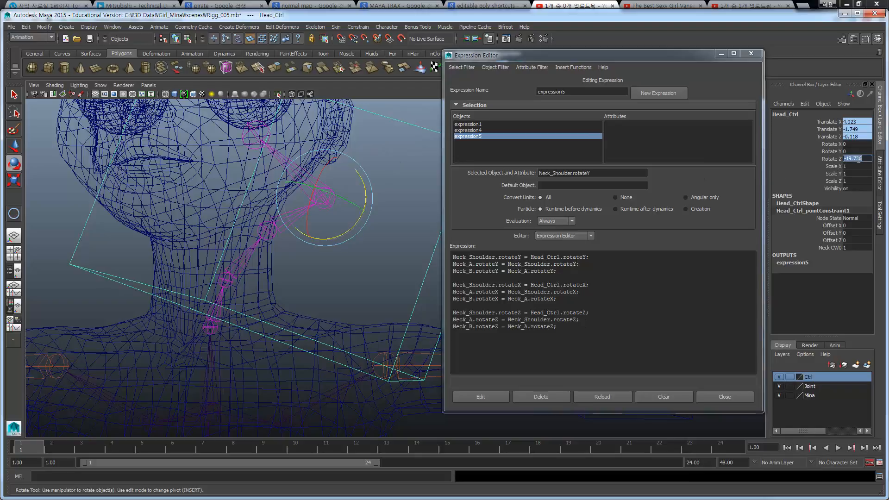
text(0)
key(Return)
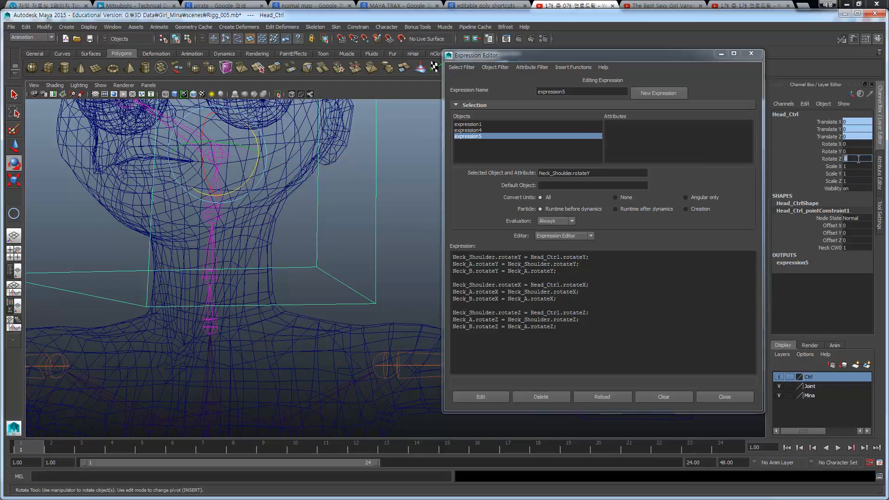
Minimize the Expression Editor and tilt Head_Ctrl about -16 degrees around X to test the neck joints
click(720, 56)
scroll(416, 237, down, 5)
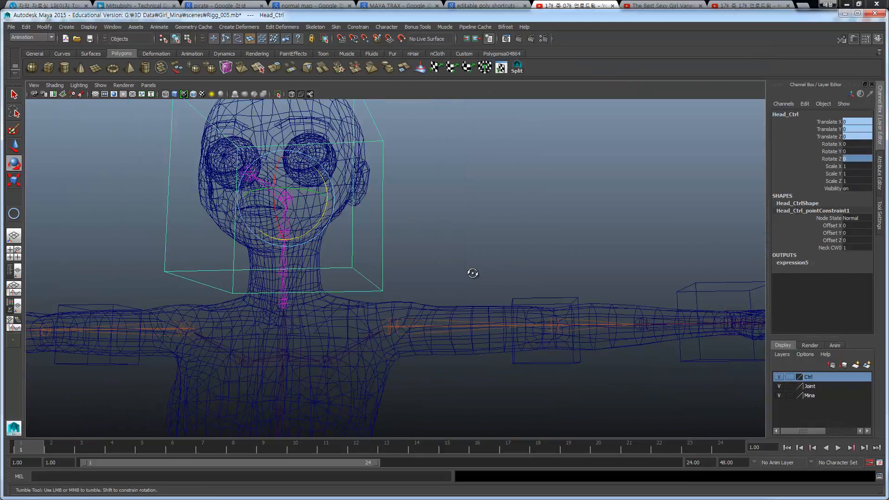
alt+drag(472, 271, 384, 264)
alt+middle_drag(384, 264, 473, 275)
drag(321, 203, 275, 228)
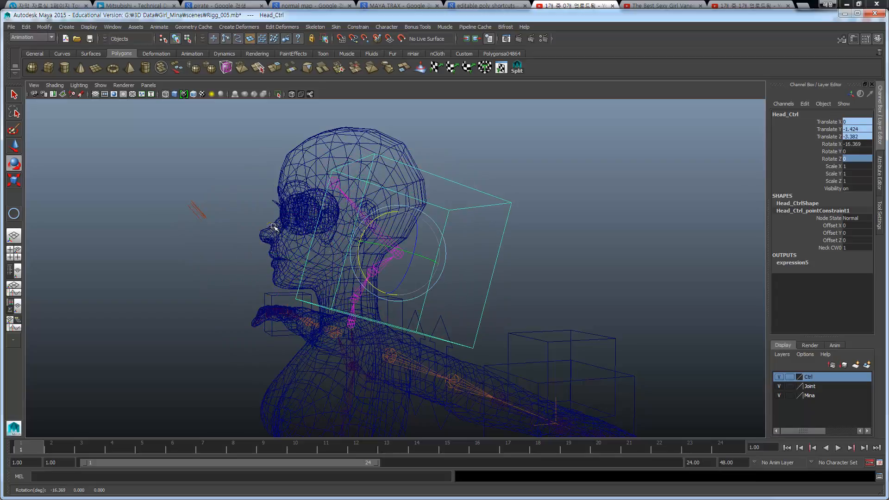
alt+drag(329, 261, 318, 285)
key(ctrl+z)
scroll(350, 292, up, 3)
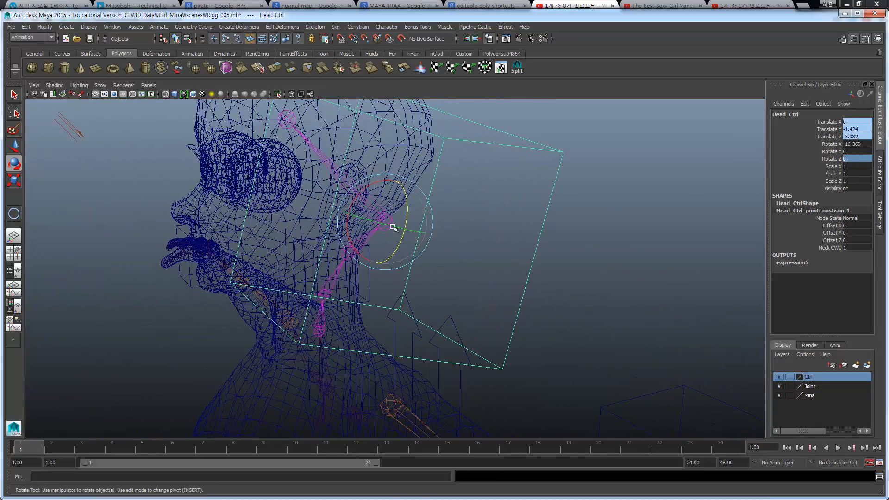
Test Head_Ctrl with an additional Z rotation of about 10 degrees, undo it, and reset Rotate X to 0
drag(407, 215, 369, 210)
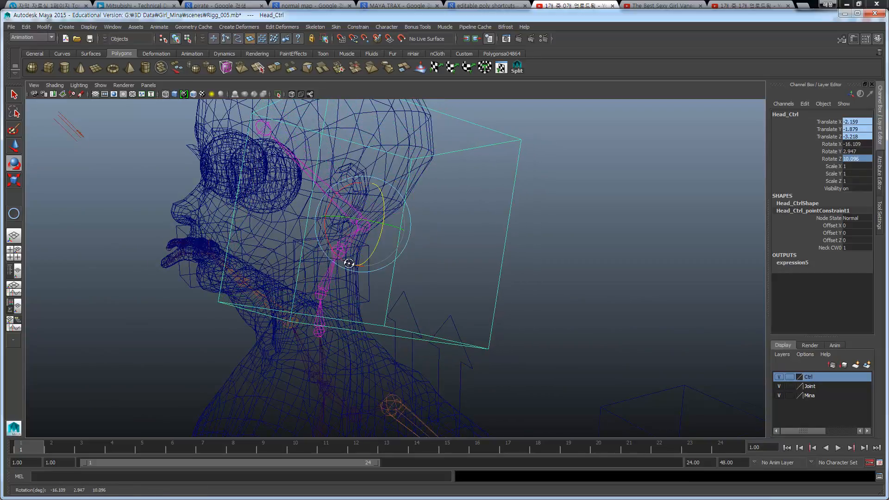
alt+drag(349, 263, 322, 258)
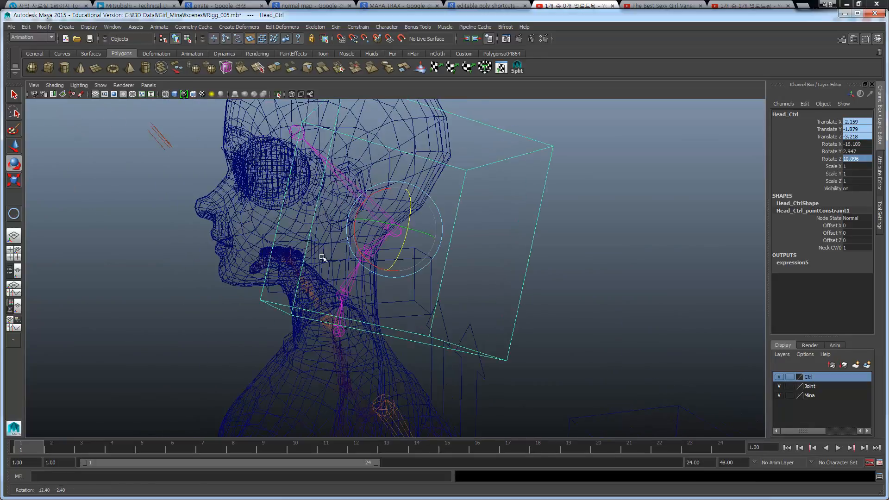
key(ctrl+z)
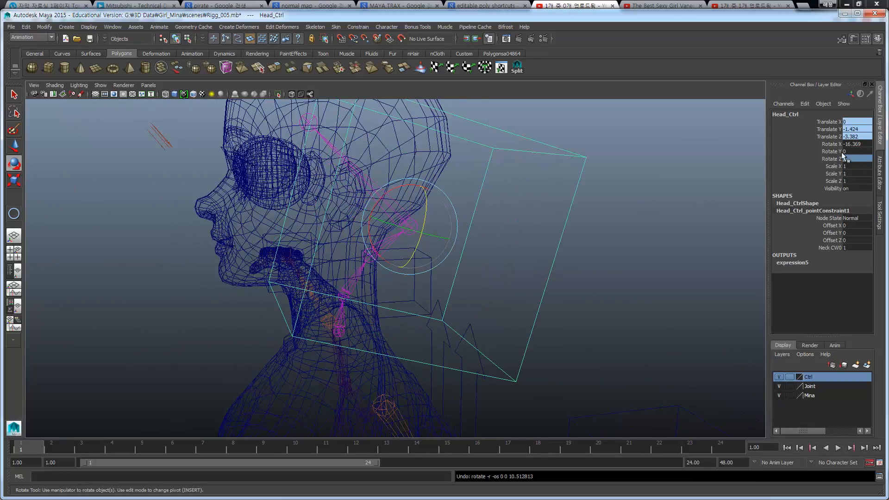
click(861, 144)
text(0)
key(Return)
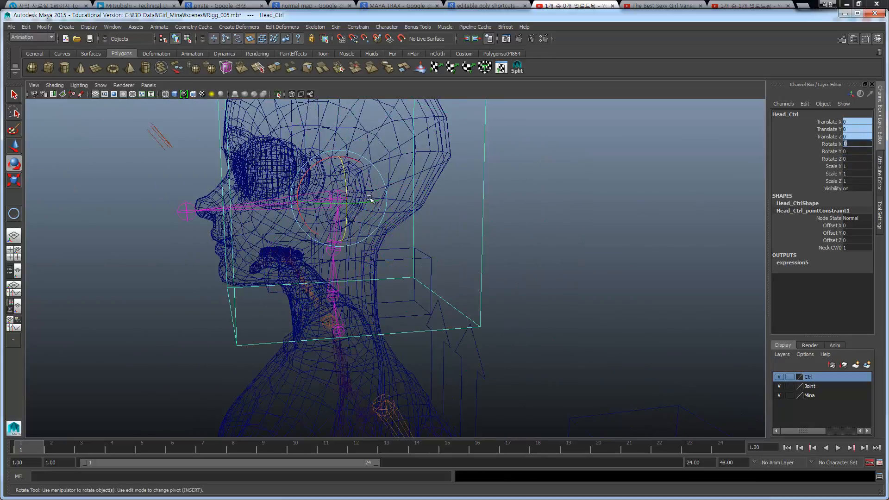
Test tilting Head_Ctrl sideways around Z in both directions, about 22 and -16 degrees, and undo both rotations
drag(346, 190, 346, 173)
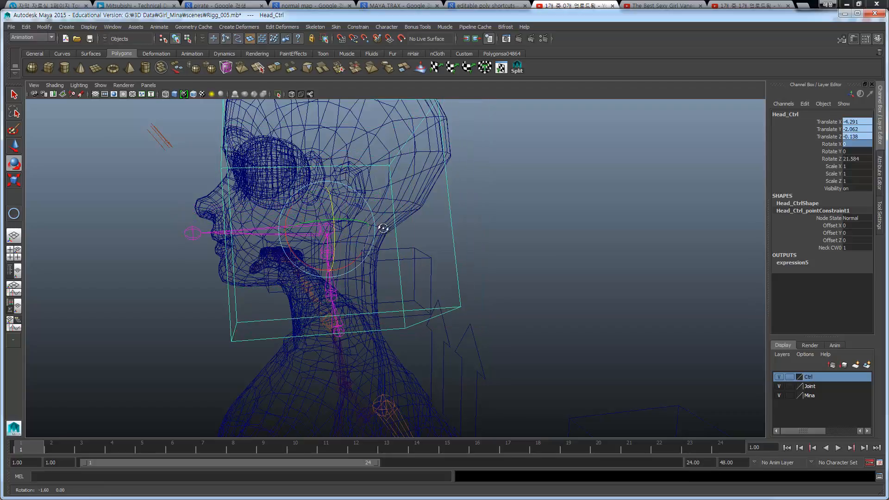
alt+drag(382, 227, 421, 217)
drag(174, 227, 363, 251)
key(ctrl+z)
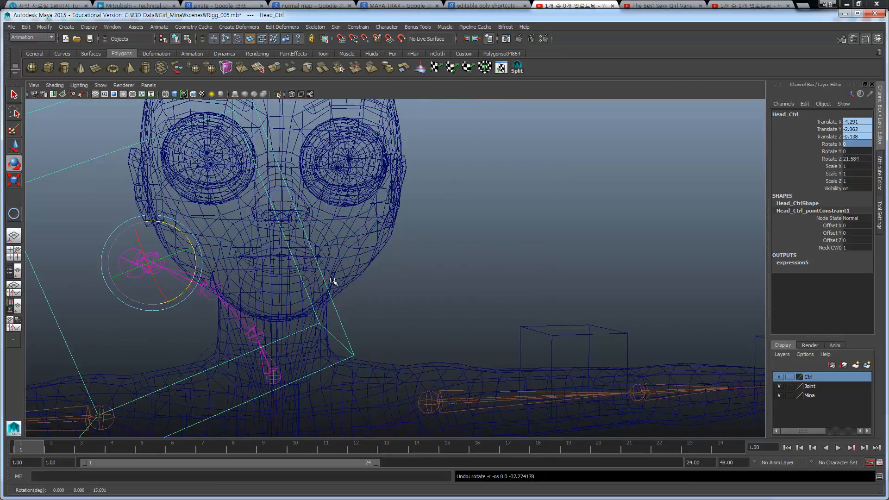
key(ctrl+z)
Test turning Head_Ctrl about 45 degrees around Y, and undo the rotation
alt+drag(316, 278, 286, 274)
drag(276, 203, 314, 207)
key(ctrl+z)
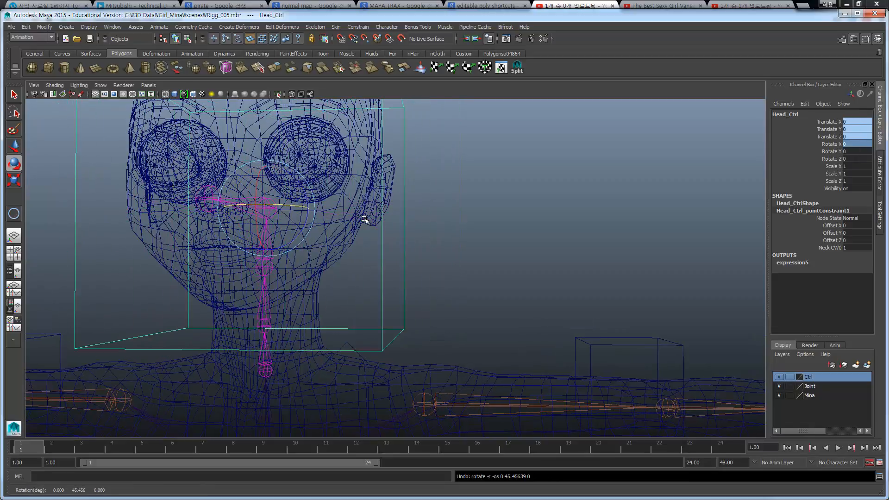
Test bending Head_Ctrl about 23 degrees forward around X, and undo the rotation
alt+drag(355, 236, 372, 252)
alt+drag(418, 267, 444, 266)
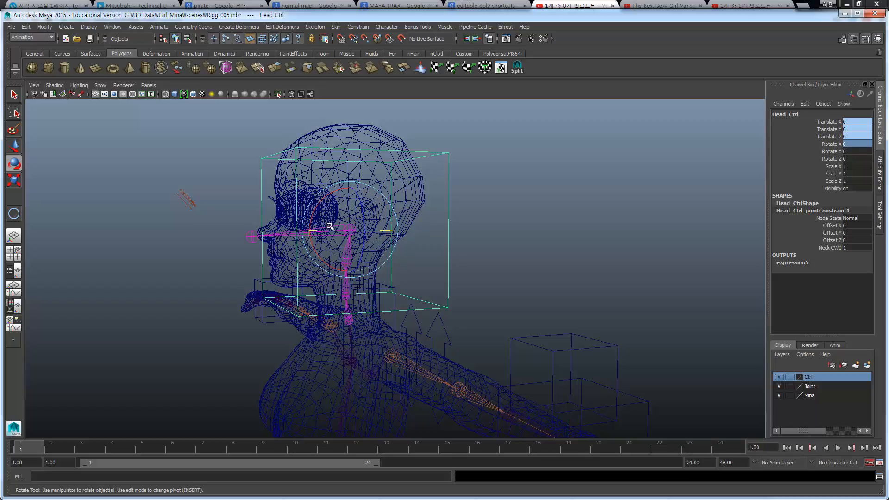
drag(317, 205, 266, 329)
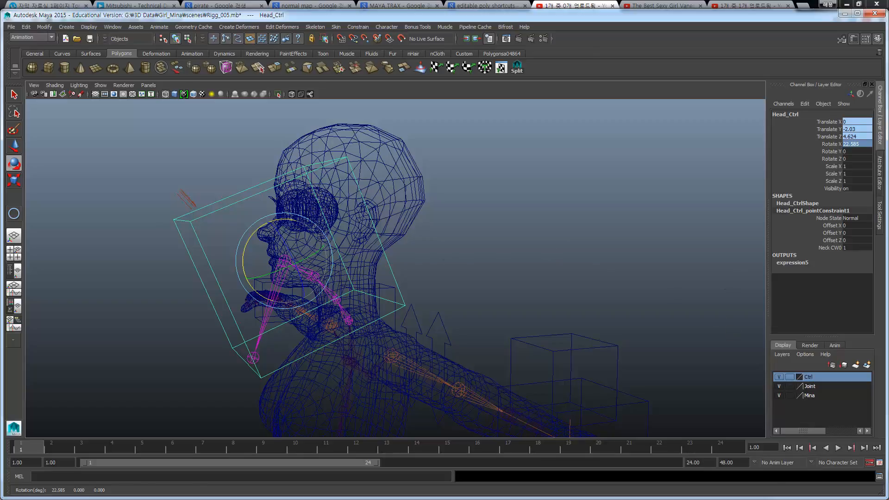
key(ctrl+z)
key(ctrl+z)
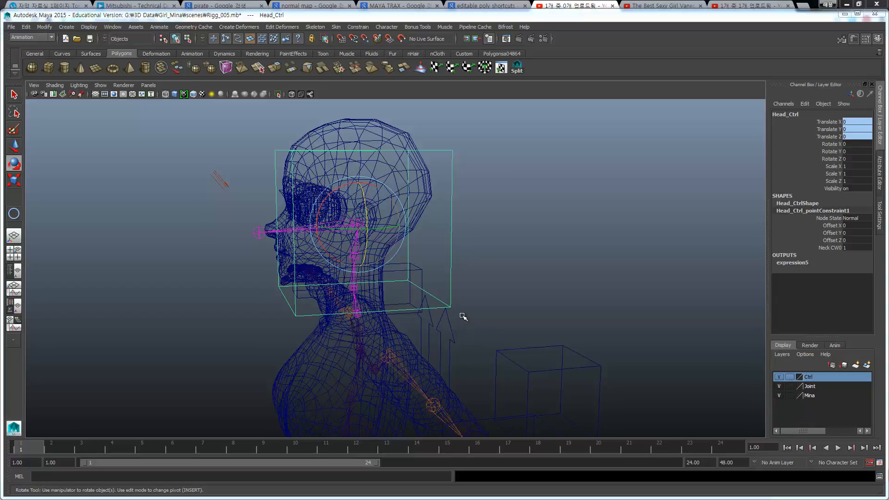
Duplicate the left collar's arrow control curve and rename the copy Head_X_Ctrl
click(443, 329)
alt+middle_drag(459, 339, 473, 260)
mouse_move(473, 260)
alt+mouse_down()
mouse_move(463, 260)
mouse_move(472, 245)
mouse_move(454, 260)
mouse_move(473, 266)
alt+mouse_up()
key(ctrl+d)
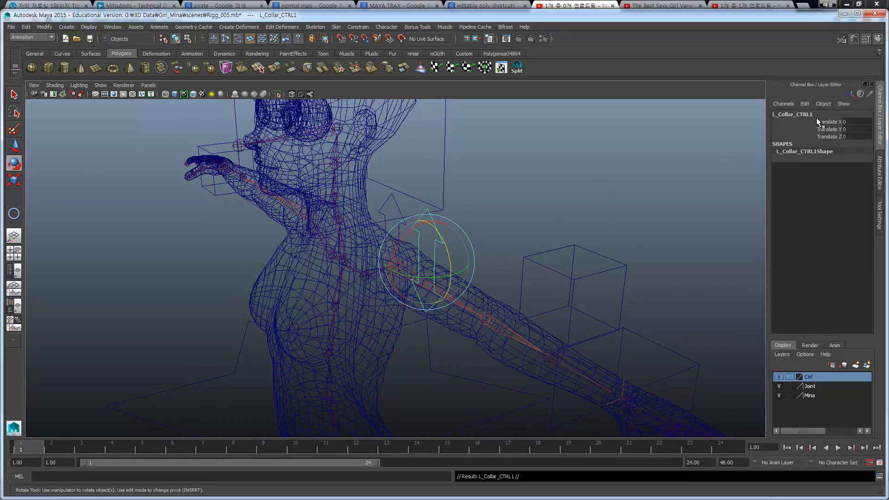
double_click(816, 114)
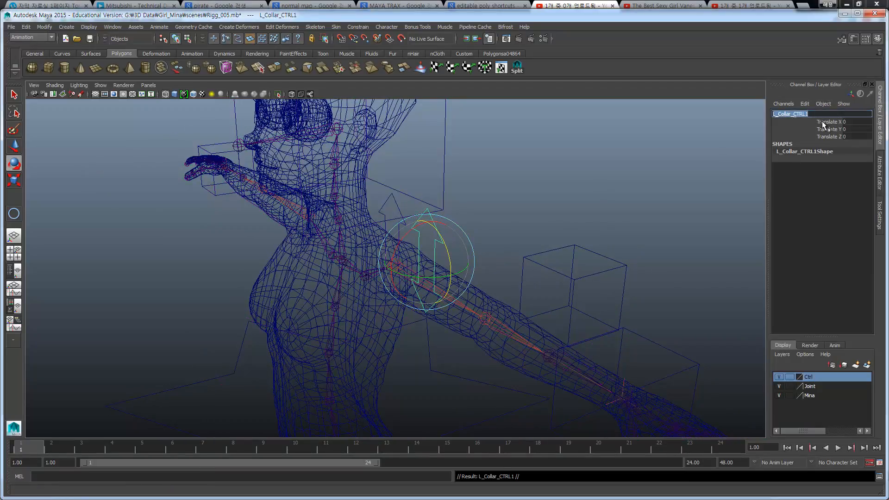
text(Head_X_Ctrl)
key(Return)
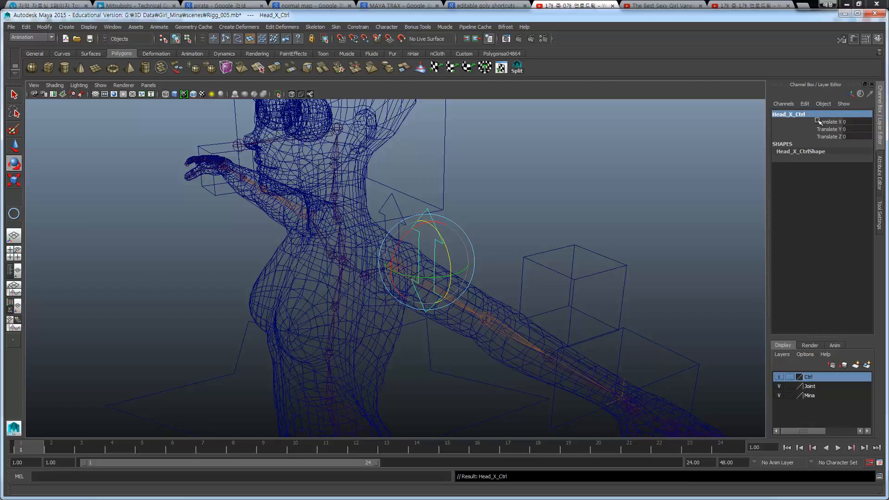
Try to move Head_X_Ctrl upward along Y, and undo the move
alt+drag(438, 256, 454, 111)
key(w)
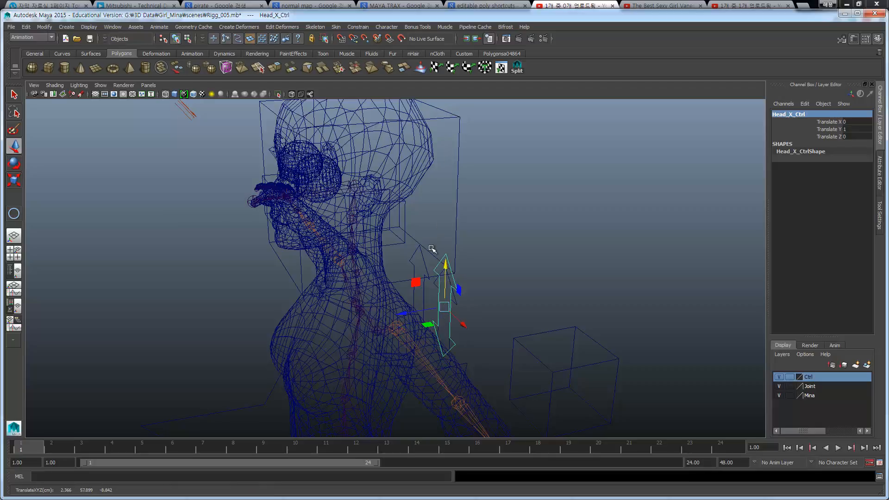
key(ctrl+z)
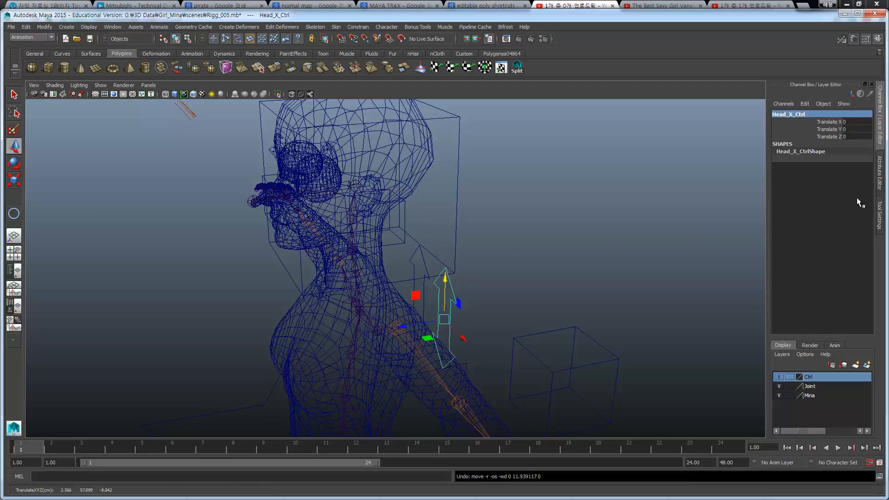
Turn off the minimum and maximum translation limits of Head_X_Ctrl for Y and Z
click(882, 191)
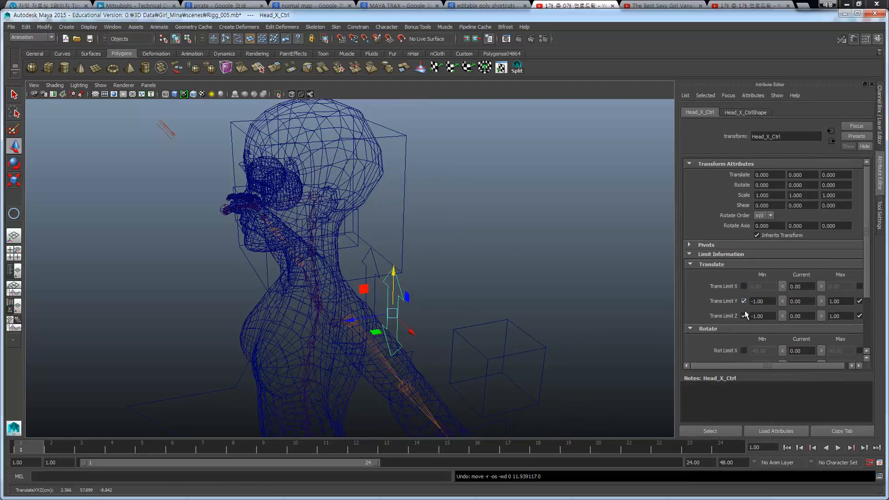
click(743, 301)
click(743, 316)
click(859, 316)
click(859, 301)
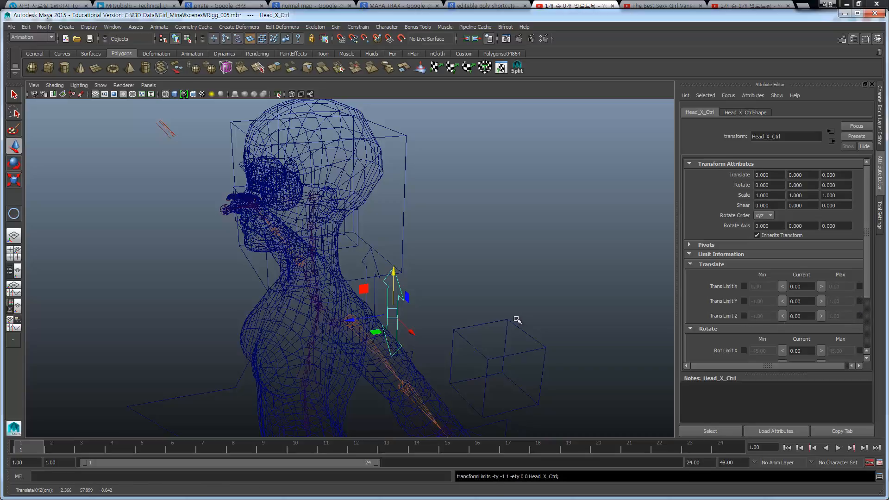
Move Head_X_Ctrl up behind the head, to about 9.73 in Y and -1.09 in Z
alt+drag(517, 319, 404, 88)
alt+drag(445, 209, 423, 193)
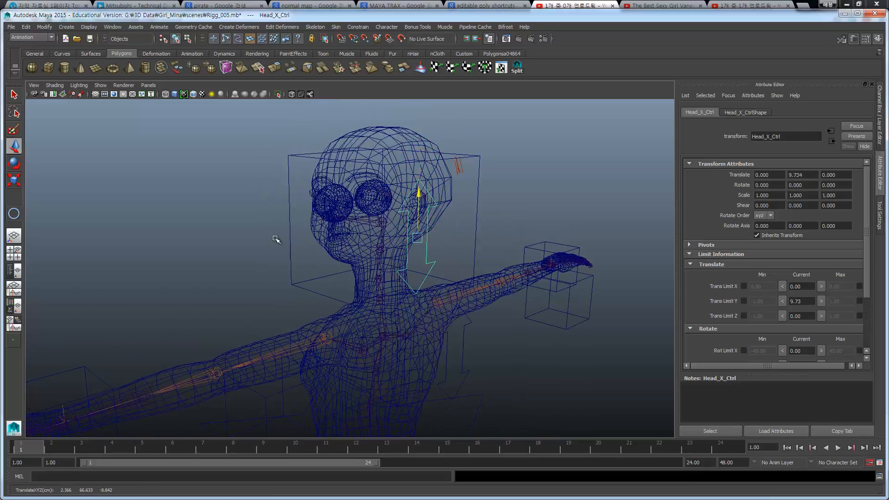
alt+drag(276, 239, 364, 224)
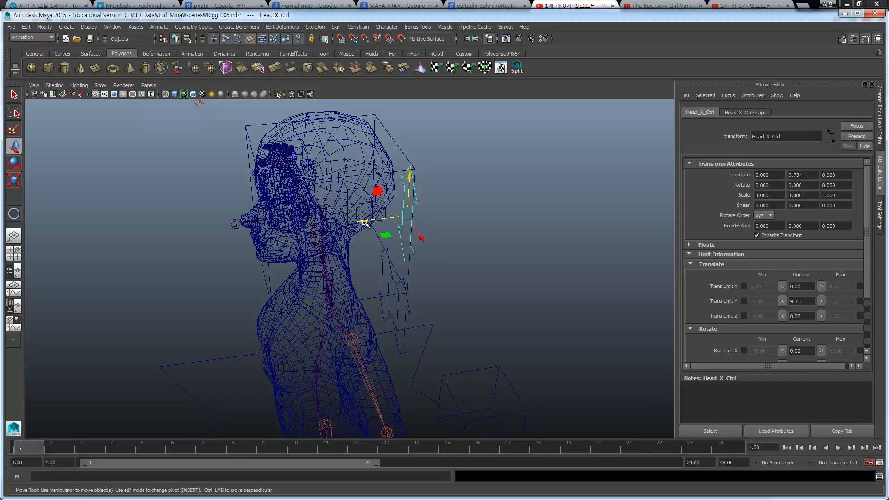
drag(365, 223, 375, 197)
alt+drag(306, 185, 440, 248)
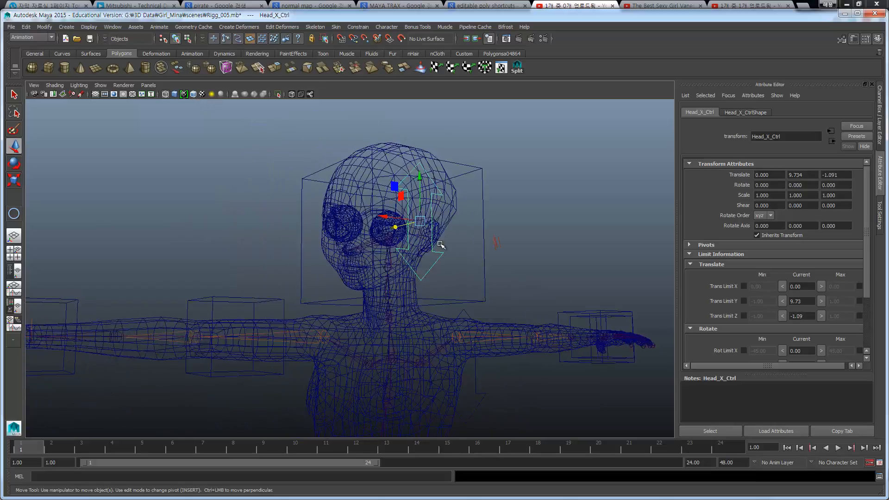
Scale Head_X_Ctrl uniformly to about 1.93
key(r)
drag(415, 220, 480, 228)
alt+drag(339, 249, 452, 307)
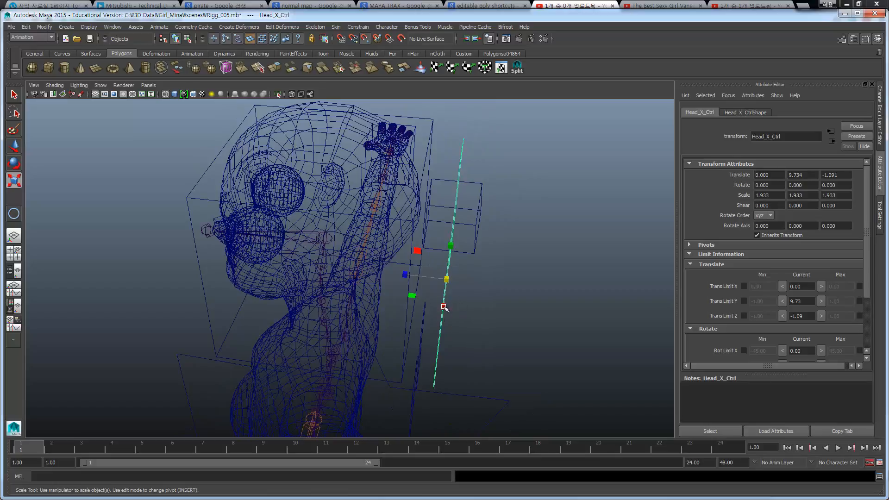
Snap Head_X_Ctrl to the head joint and pull it back behind the head to about -2.6 in Z
key(w)
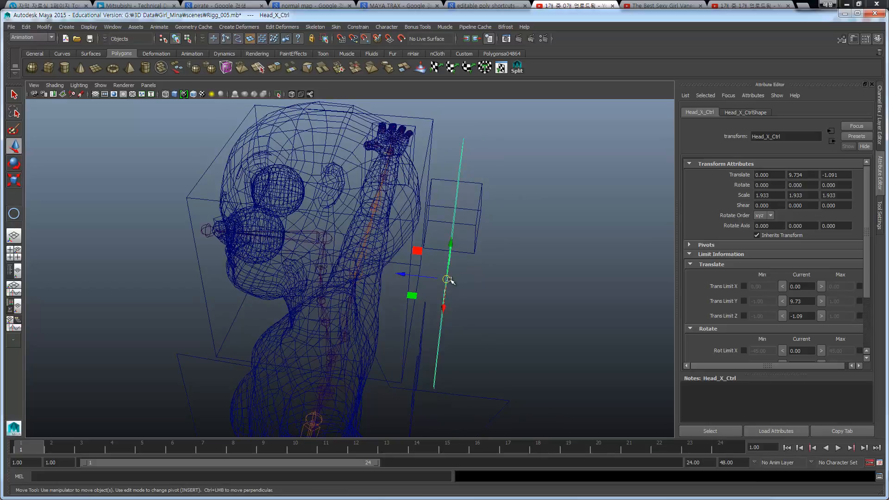
click(331, 242)
drag(350, 245, 325, 238)
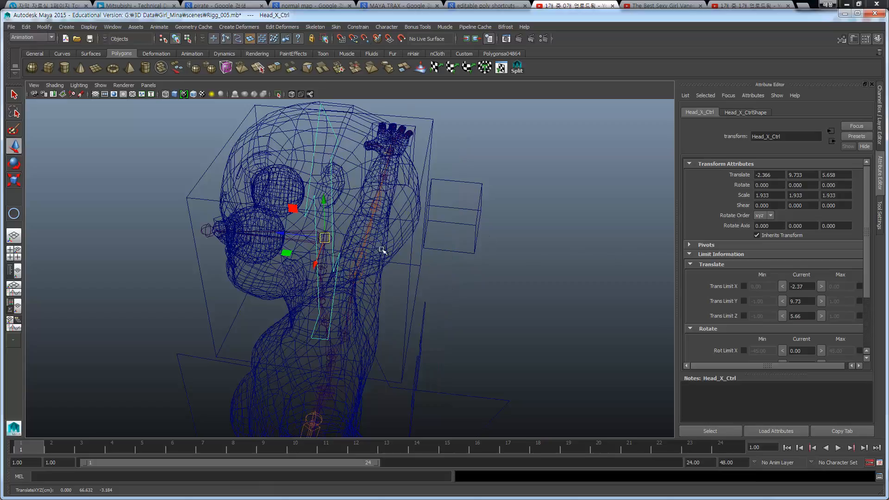
alt+drag(382, 250, 326, 248)
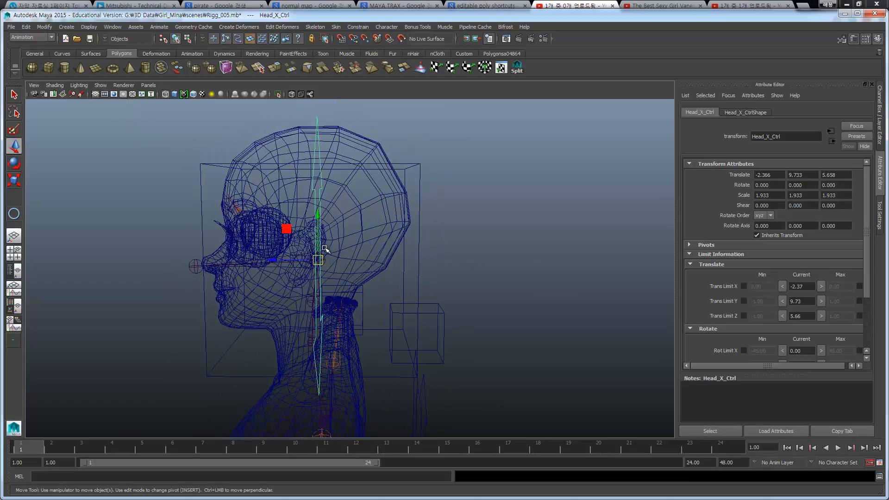
alt+middle_drag(330, 249, 332, 250)
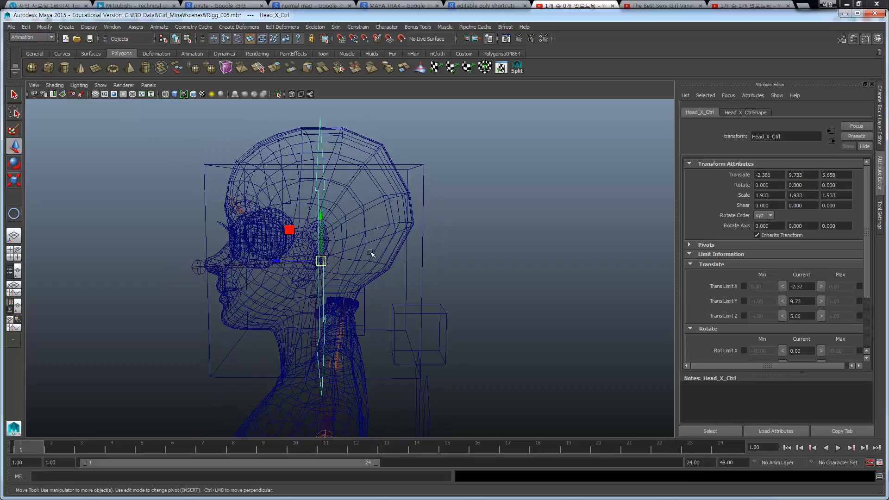
drag(277, 260, 439, 260)
mouse_move(399, 238)
alt+mouse_down()
mouse_move(407, 252)
mouse_move(419, 245)
mouse_move(405, 239)
alt+mouse_up()
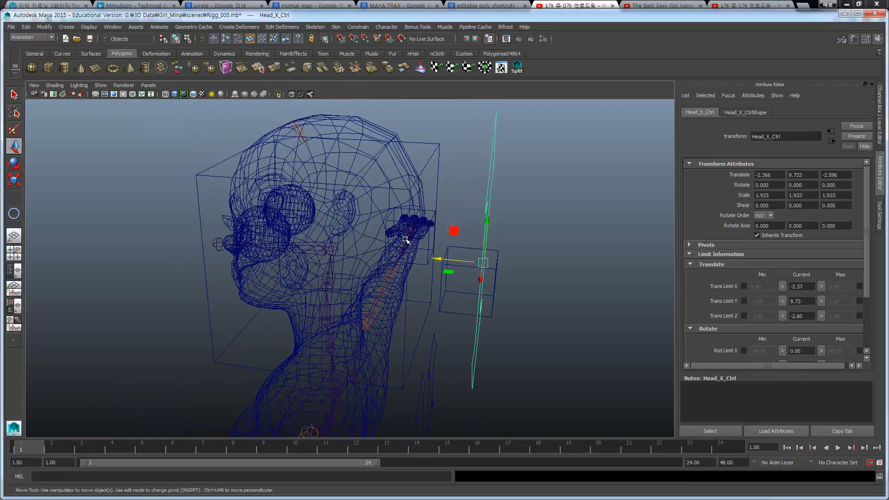
Parent the Head_X_Ctrl arrow under the Head_Ctrl box
click(436, 188)
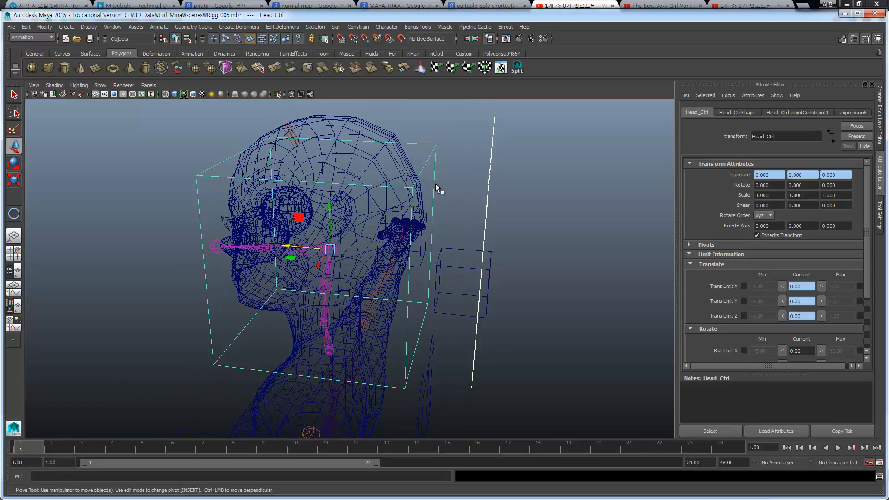
click(26, 27)
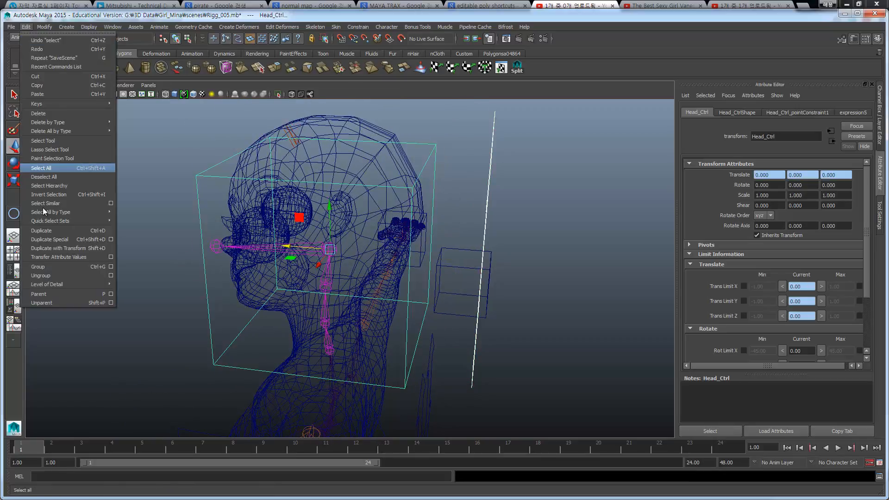
click(48, 293)
alt+drag(490, 222, 477, 237)
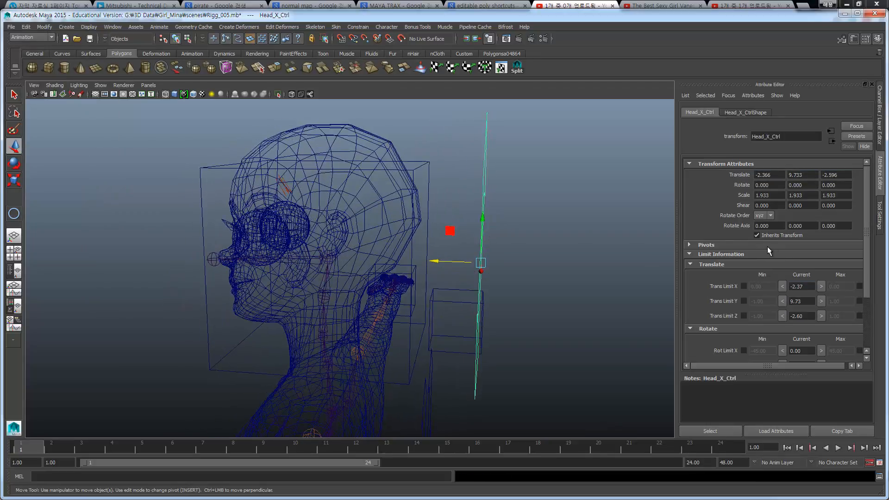
alt+drag(263, 229, 319, 392)
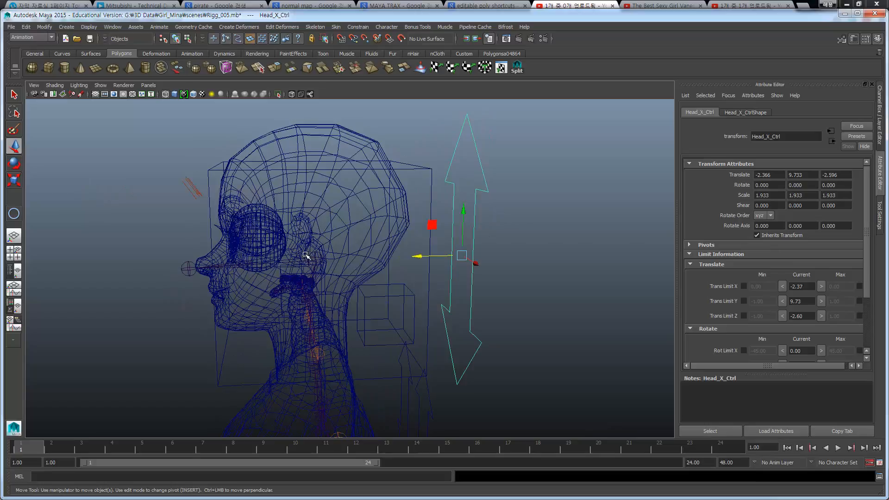
alt+drag(317, 255, 341, 269)
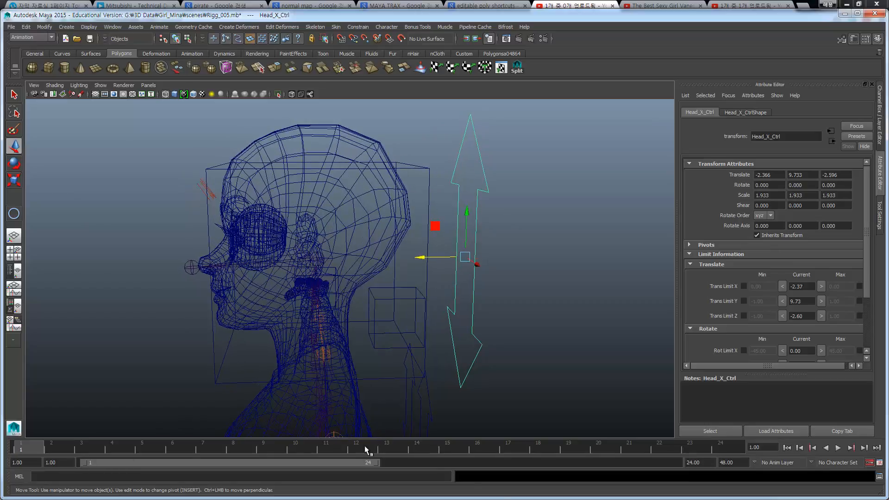
Rotate Head_Ctrl to test whether Head_X_Ctrl follows it, and undo the rotation
click(428, 173)
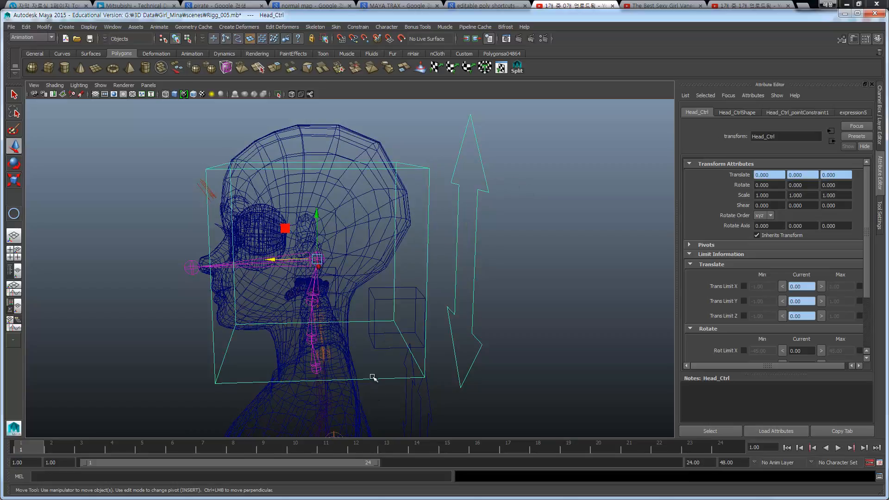
key(e)
alt+drag(308, 389, 313, 283)
drag(331, 251, 397, 273)
key(ctrl+z)
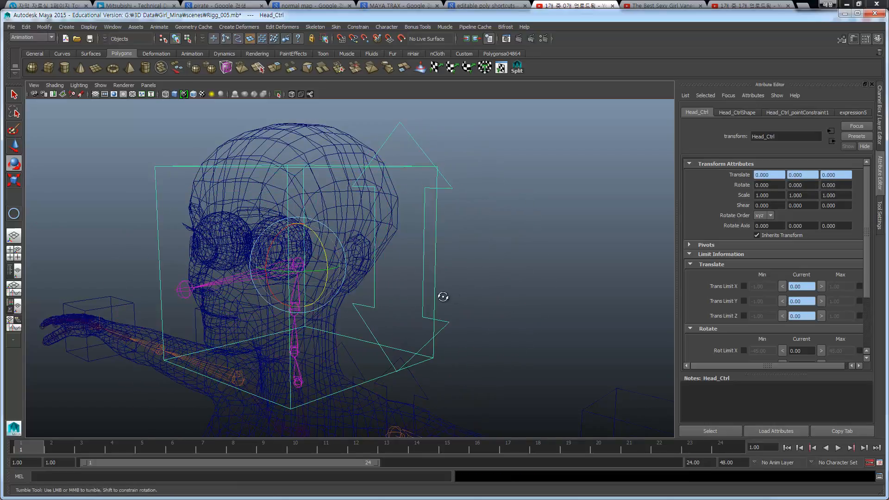
alt+drag(440, 298, 504, 234)
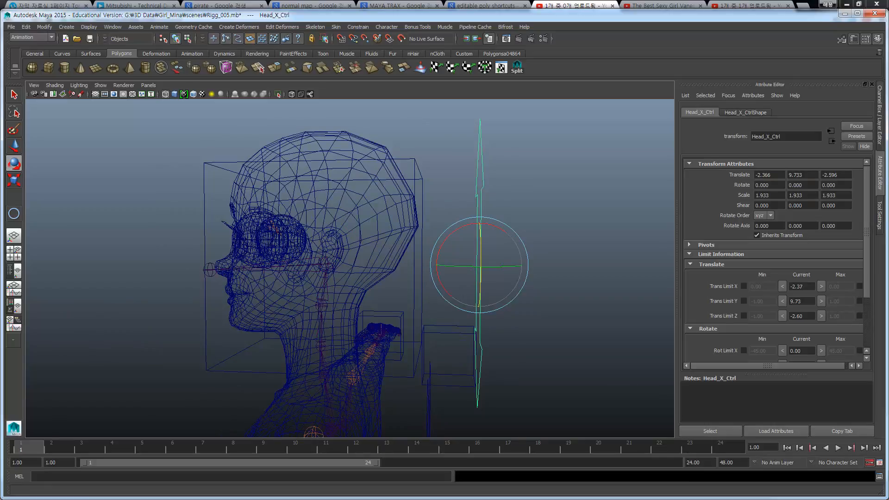
Bring up the Expression Editor and start a new line in expression5 with the copied joint name: "Neck_C.roateX ="
key(alt+Tab)
drag(678, 55, 637, 36)
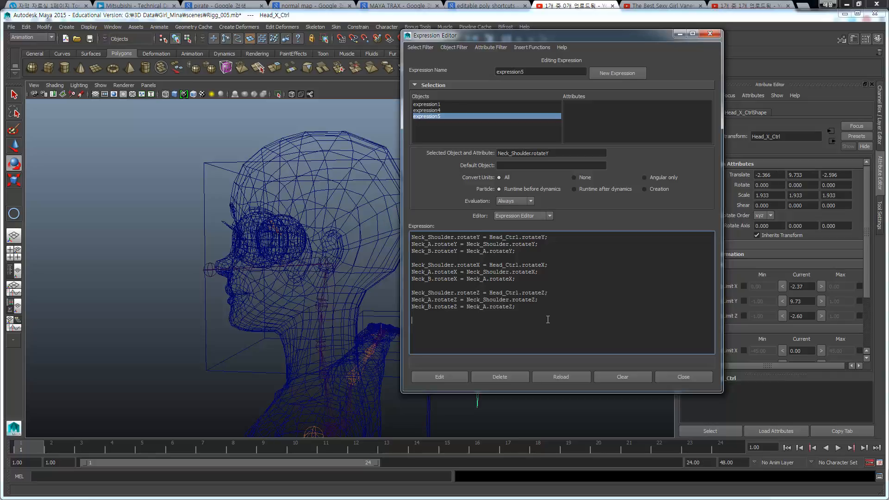
click(323, 262)
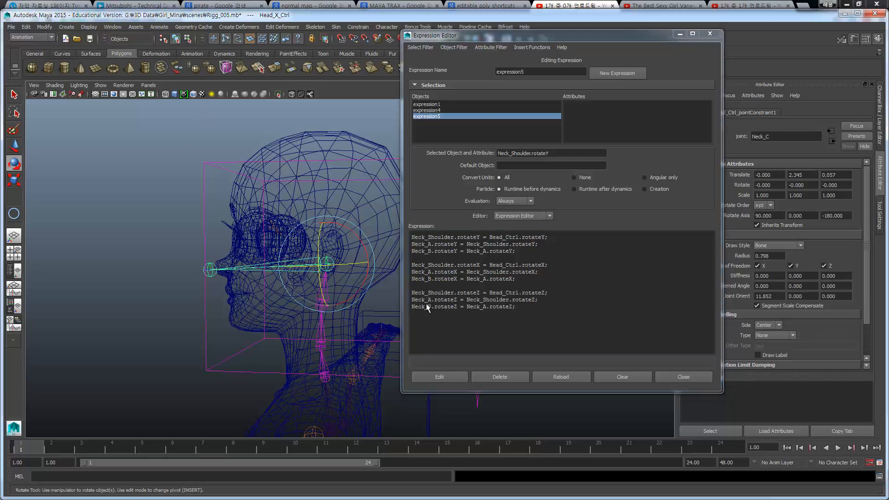
double_click(786, 136)
key(ctrl+c)
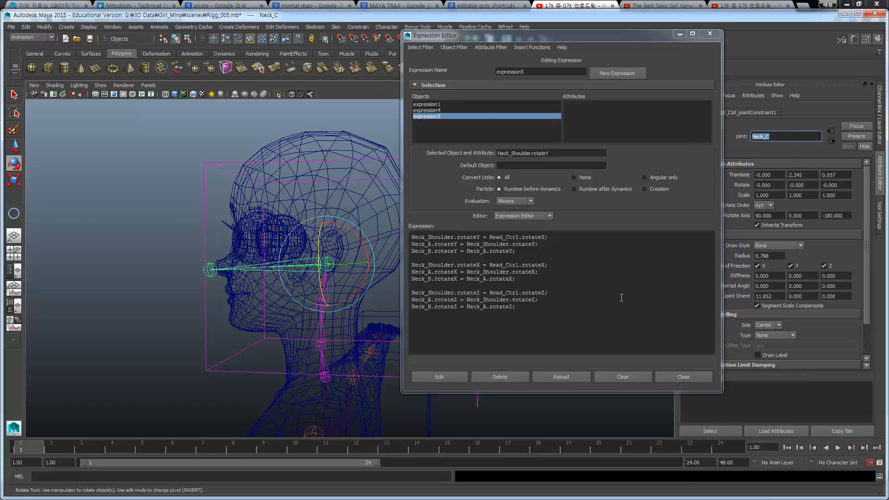
click(422, 327)
key(ctrl+v)
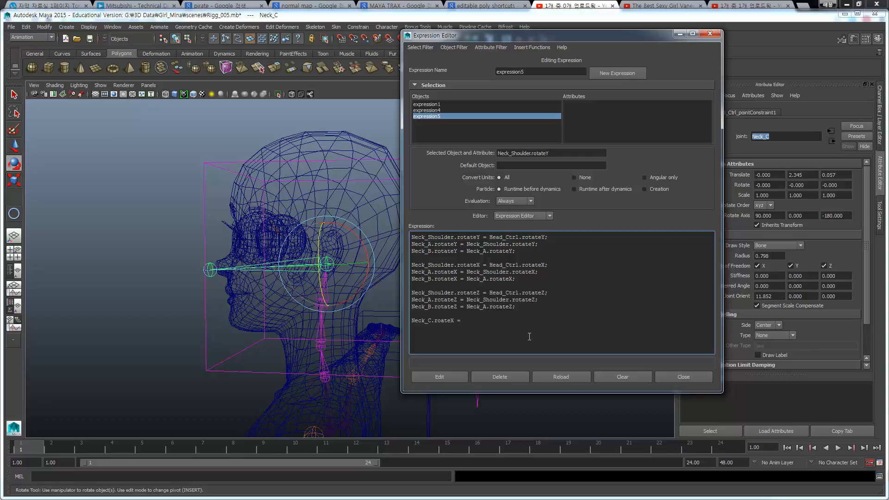
Complete the right side of the Neck_C line in expression5 with the copied control name as "Head_X_Ctrl. translateY"
drag(575, 33, 272, 47)
click(483, 127)
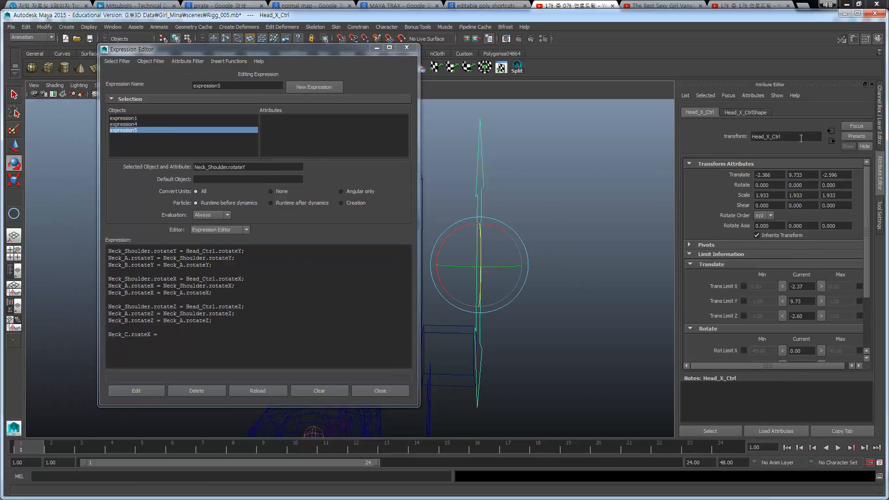
drag(751, 139, 809, 145)
key(ctrl+c)
click(188, 334)
key(ctrl+v)
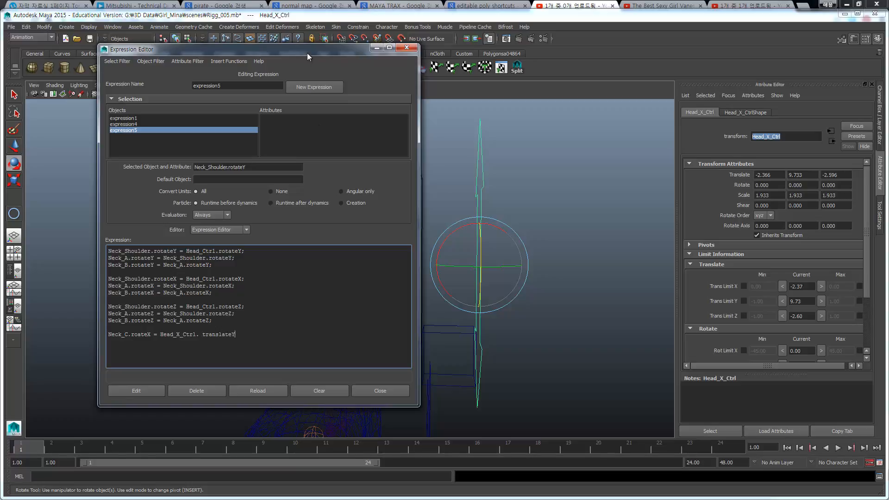
drag(268, 50, 223, 47)
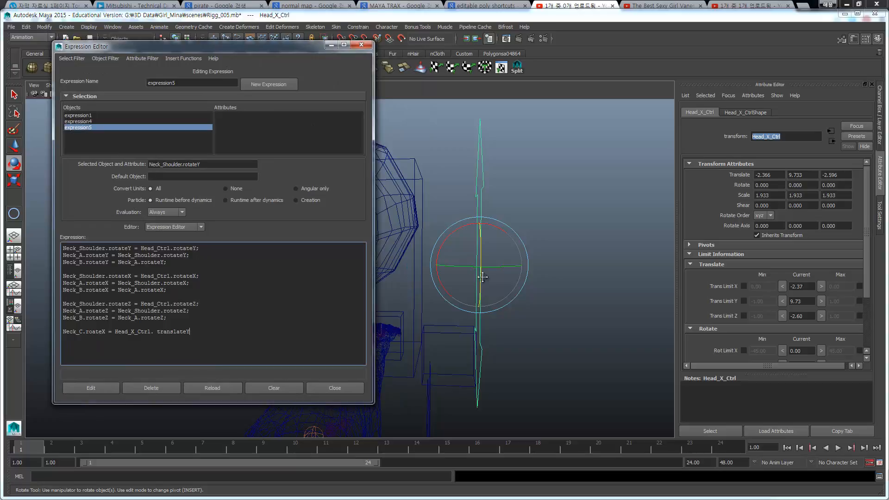
Rotate the Neck_C joint in X to about 31 and about -38 degrees to test the nod range, and undo the rotations
alt+drag(484, 278, 514, 234)
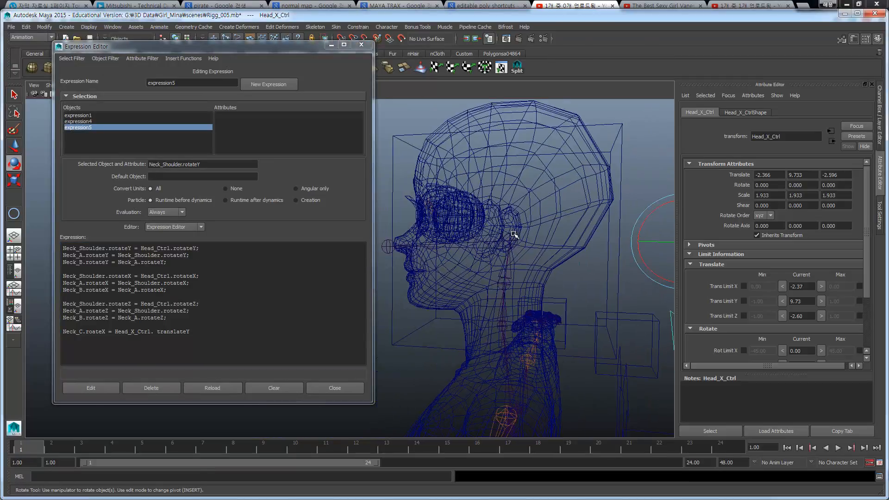
click(519, 308)
alt+middle_drag(515, 274, 525, 274)
click(410, 244)
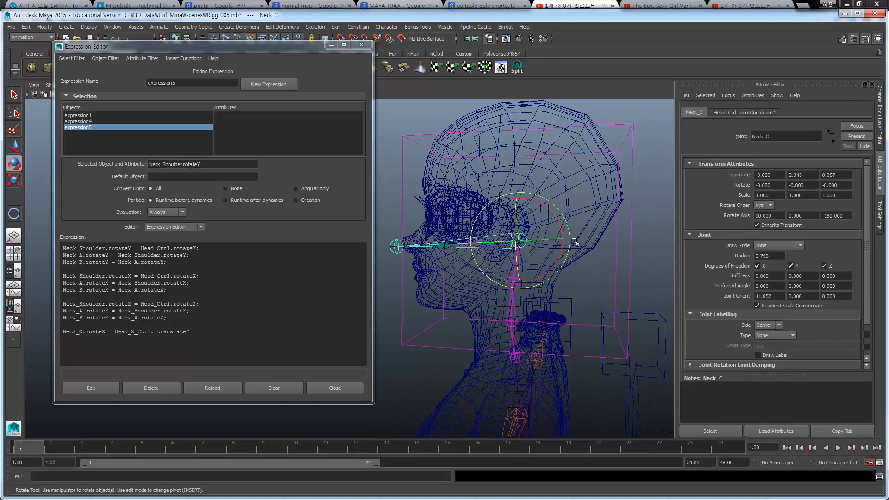
drag(550, 205, 545, 199)
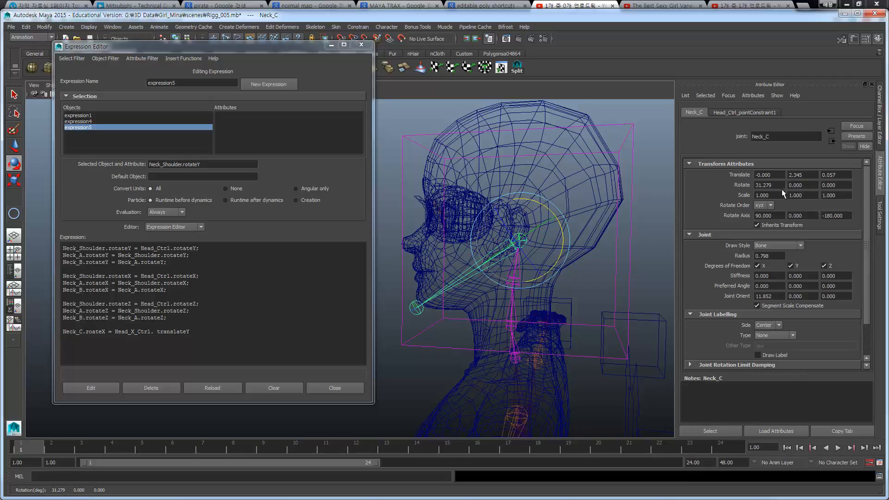
click(879, 139)
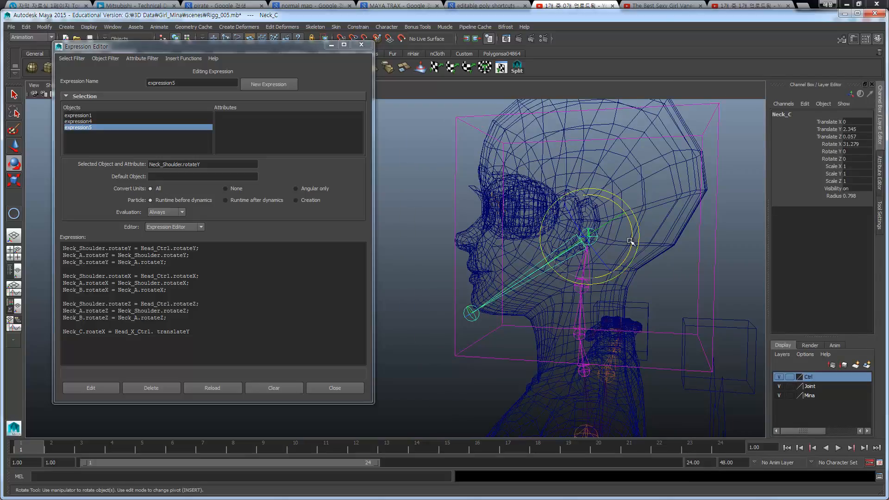
drag(630, 232, 612, 283)
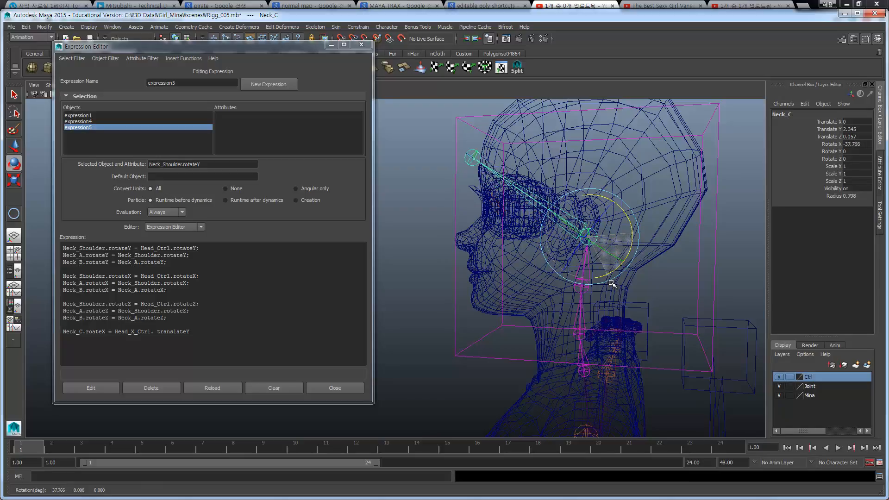
drag(609, 281, 610, 280)
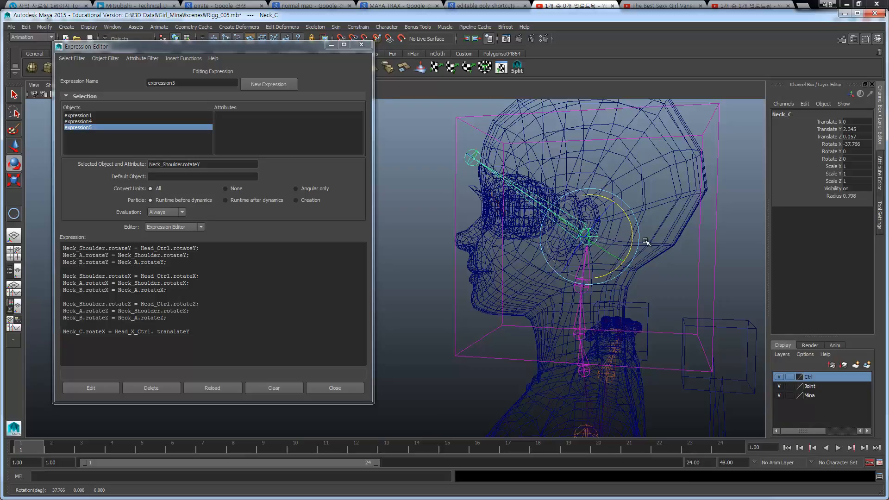
key(ctrl+z)
key(ctrl+z)
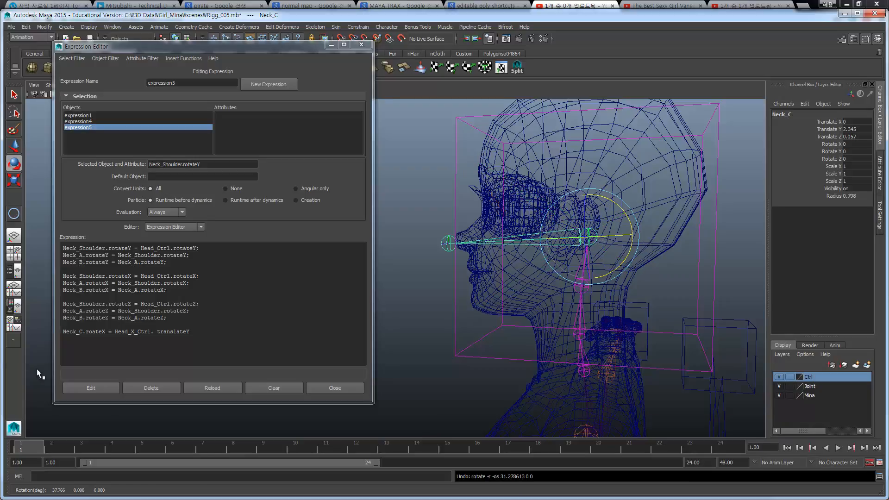
Append "*-40" to the Neck_C line and rotate the Neck_C joint to about 18 degrees in X
click(198, 336)
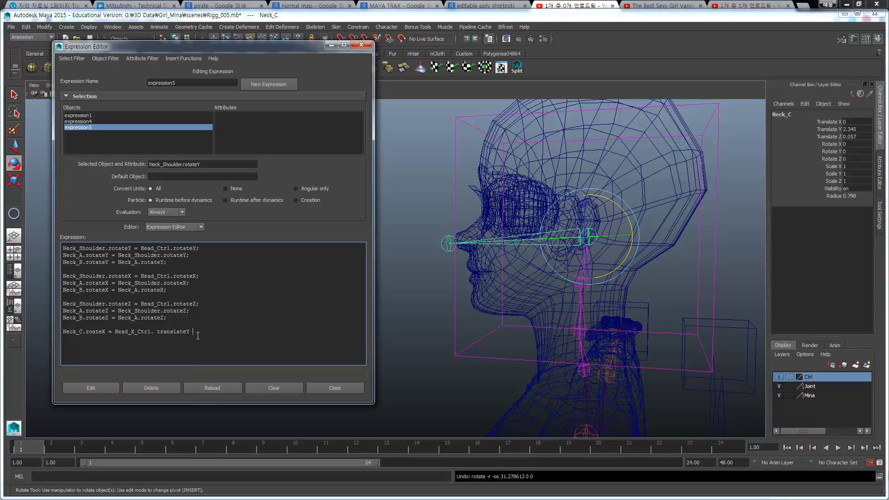
text(* 40)
drag(629, 217, 620, 207)
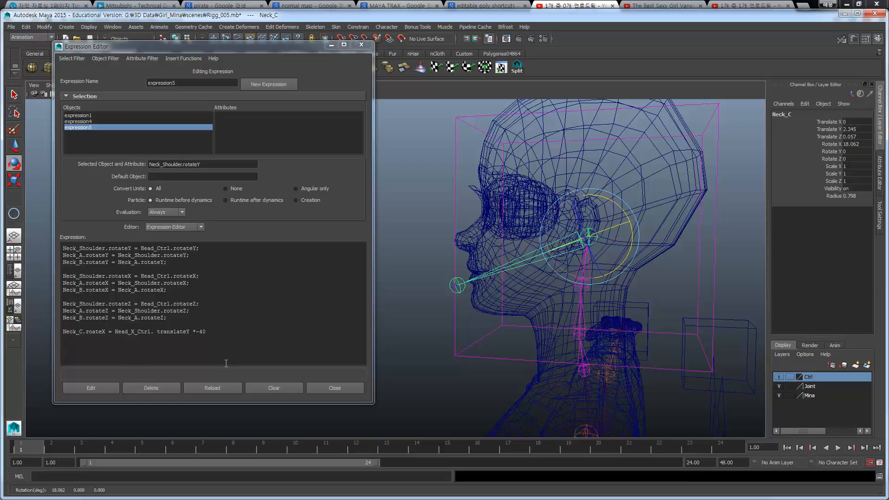
End the Neck_C line with a semicolon and try to apply the edit to expression5
click(220, 333)
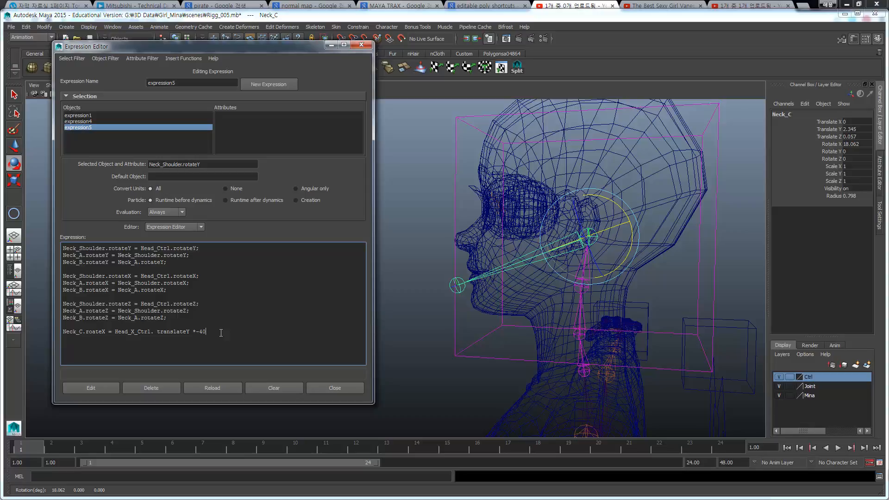
text(;)
click(91, 387)
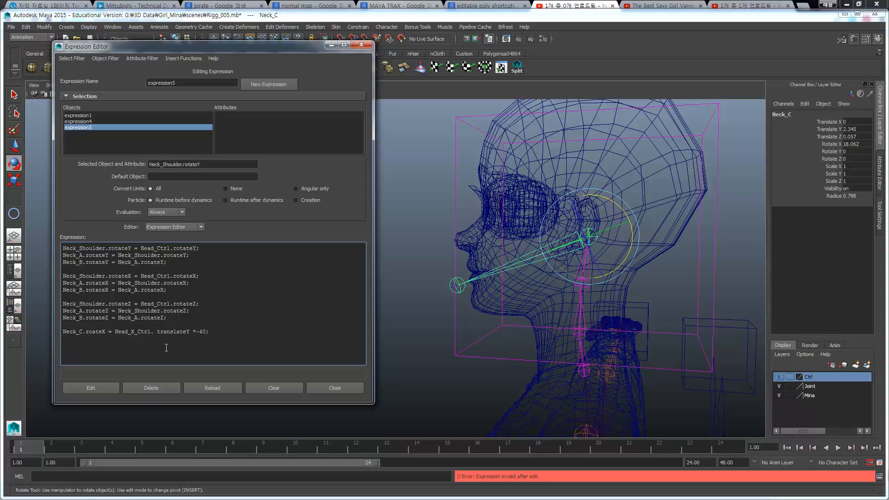
Remove the space before translateY in the Neck_C line of expression5
key(BackSpace)
alt+middle_drag(617, 270, 608, 274)
alt+drag(608, 275, 638, 224)
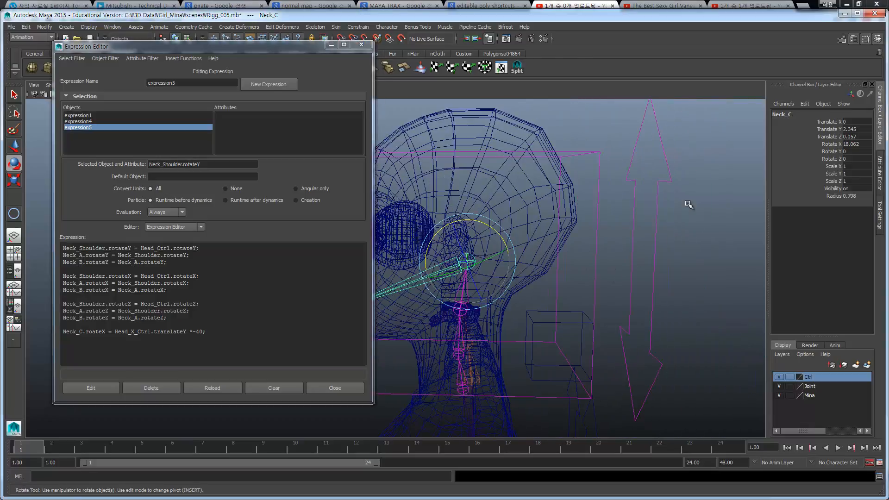
Freeze the transformations of Head_X_Ctrl and try to apply the expression5 edit again
click(641, 222)
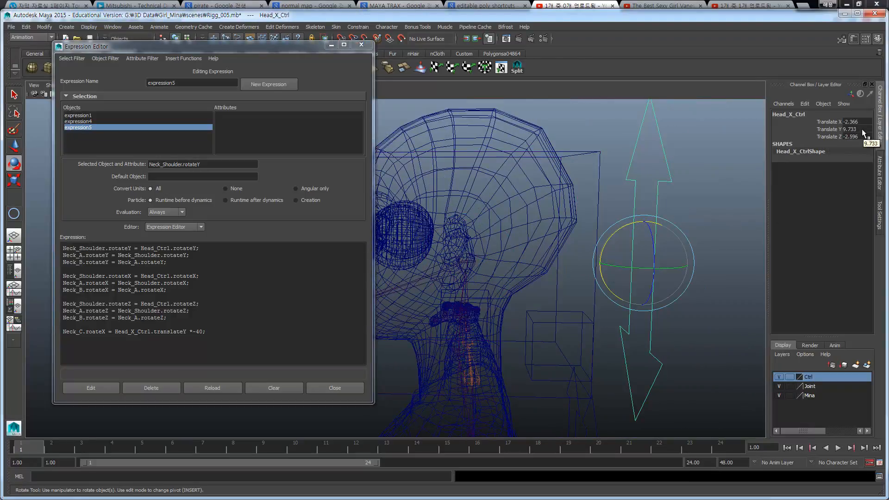
click(45, 27)
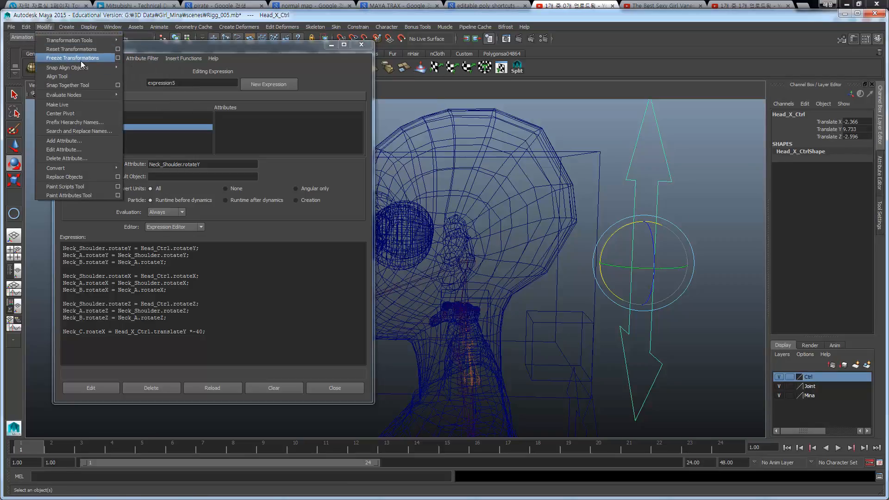
click(80, 59)
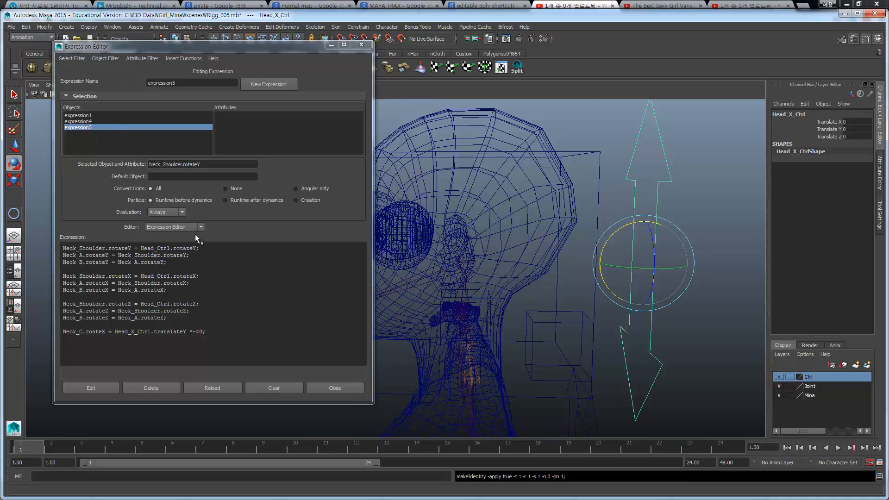
click(99, 386)
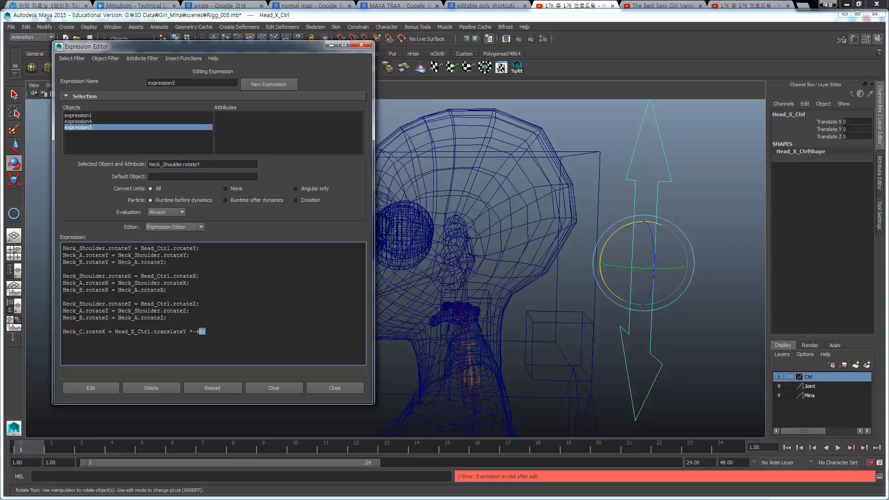
Apply expression5 without the Neck_C line, and paste the line back below the Neck_B.rotateZ line to try applying it again
drag(206, 332, 42, 330)
key(ctrl+c)
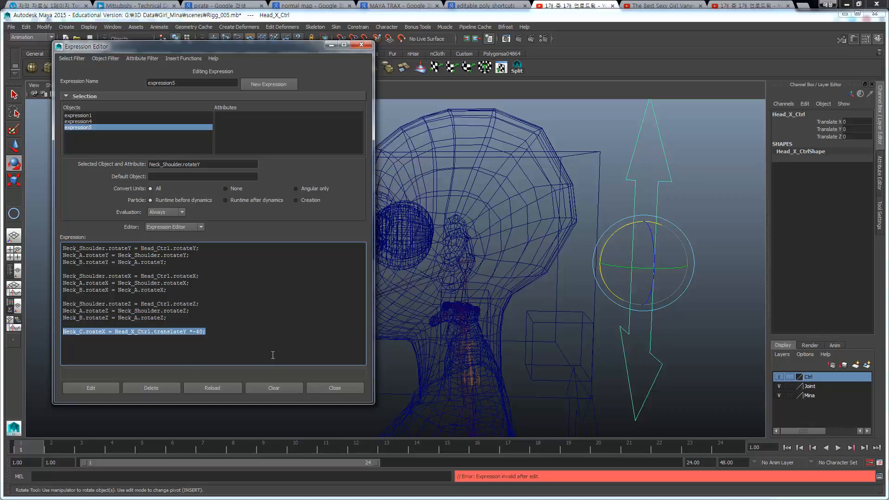
key(BackSpace)
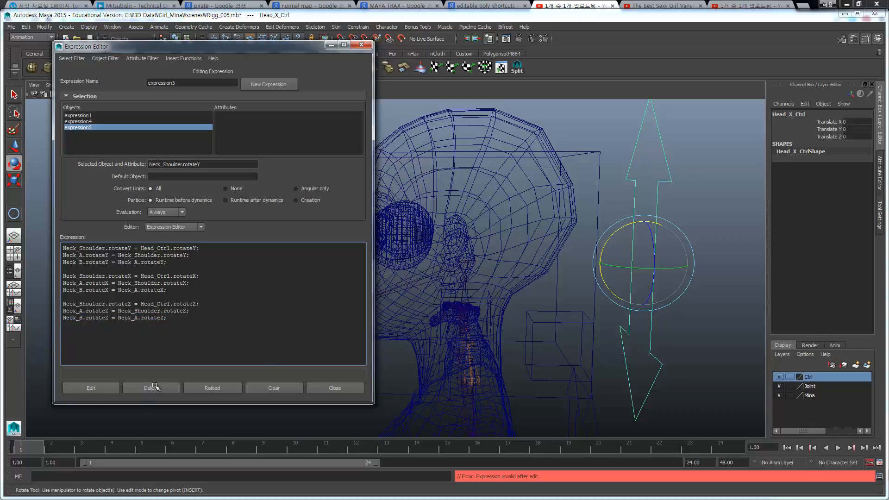
click(87, 385)
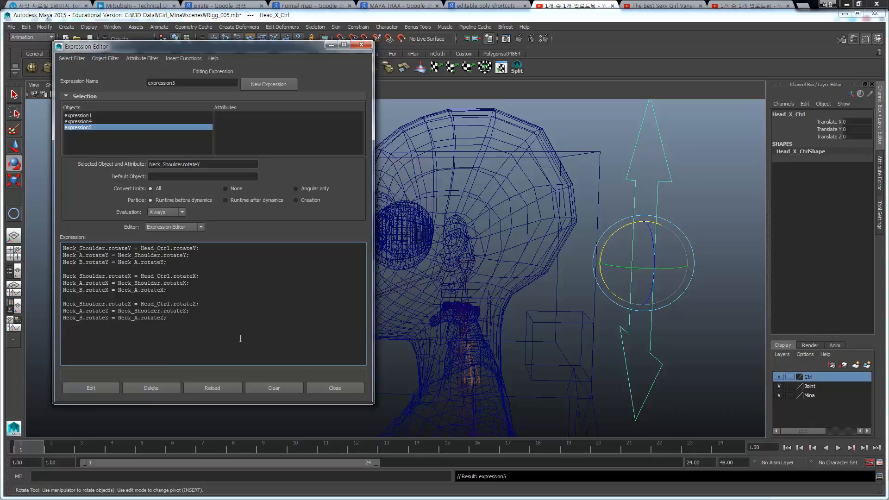
key(ctrl+v)
click(85, 387)
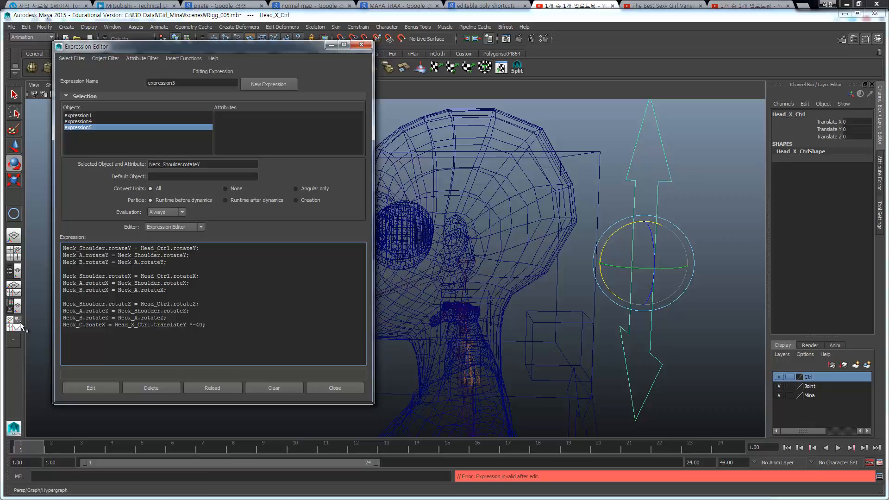
Correct the misspelled attribute in expression5's last line to Neck_C.rotateX and apply the edit
click(93, 324)
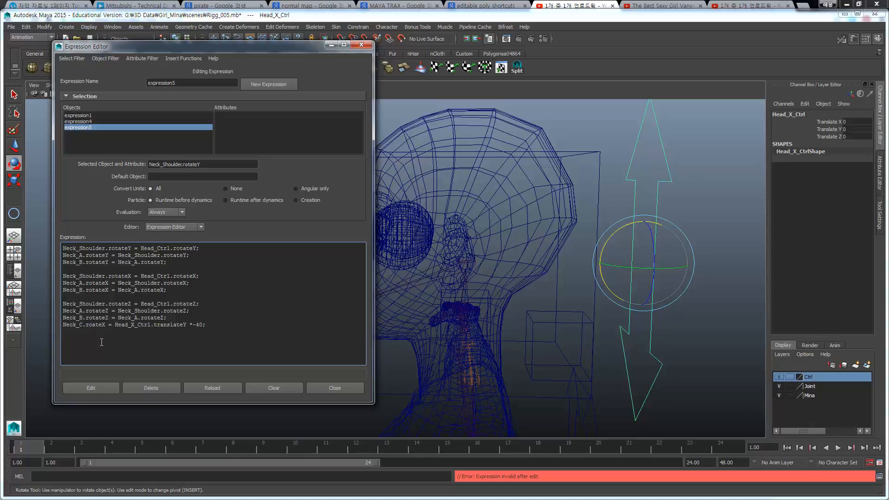
text(t)
click(107, 391)
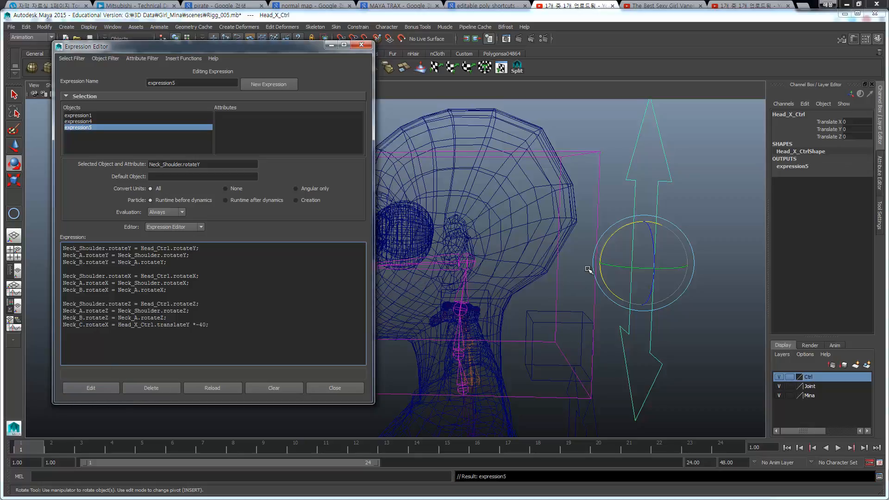
Move Head_X_Ctrl up about 0.95 along Y to test how it drives Neck_C, and undo the move
scroll(480, 268, down, 1)
alt+middle_drag(486, 269, 559, 269)
key(w)
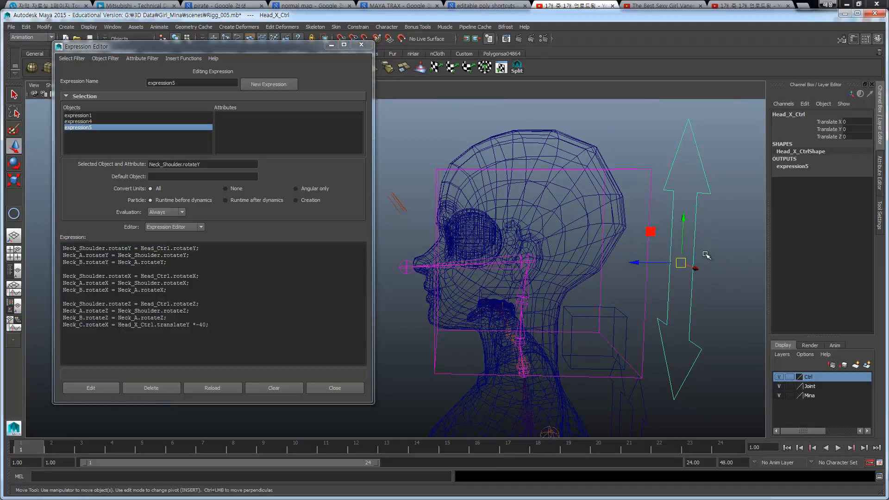
drag(684, 222, 682, 179)
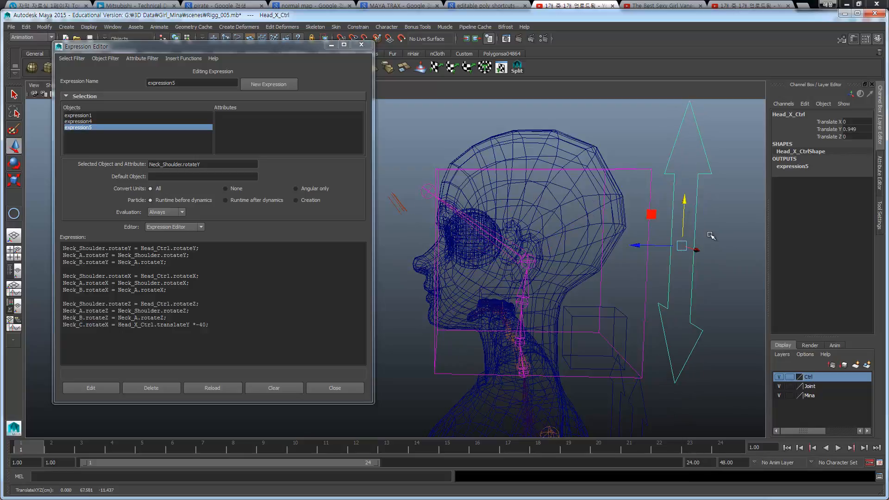
key(ctrl+z)
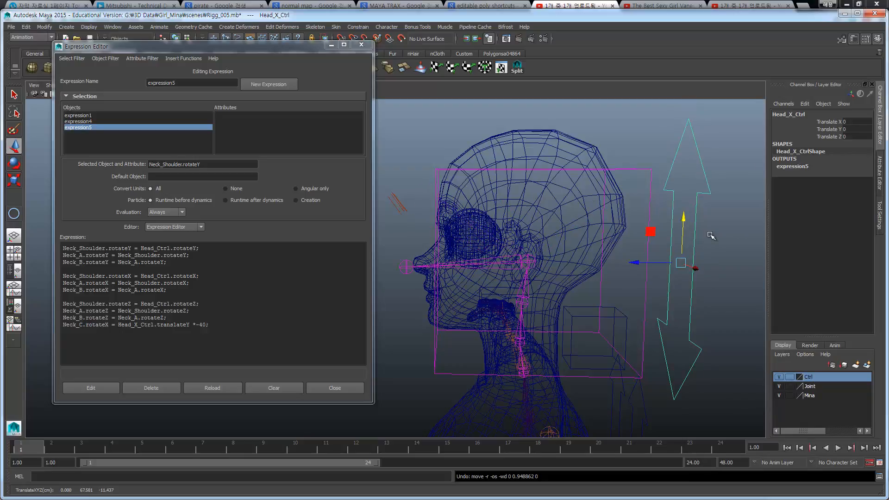
Limit Head_X_Ctrl's translation to 0 minimum and maximum on X and Z, and to -1 minimum and 1 maximum on Y
click(881, 174)
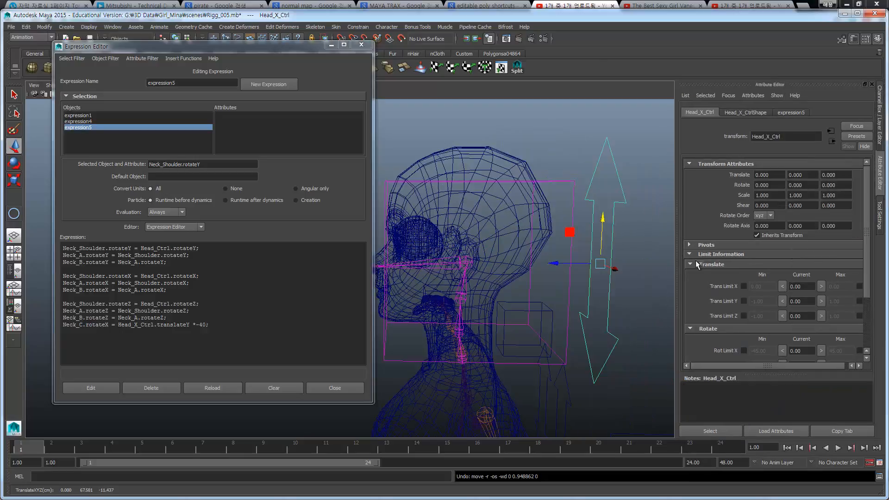
click(743, 286)
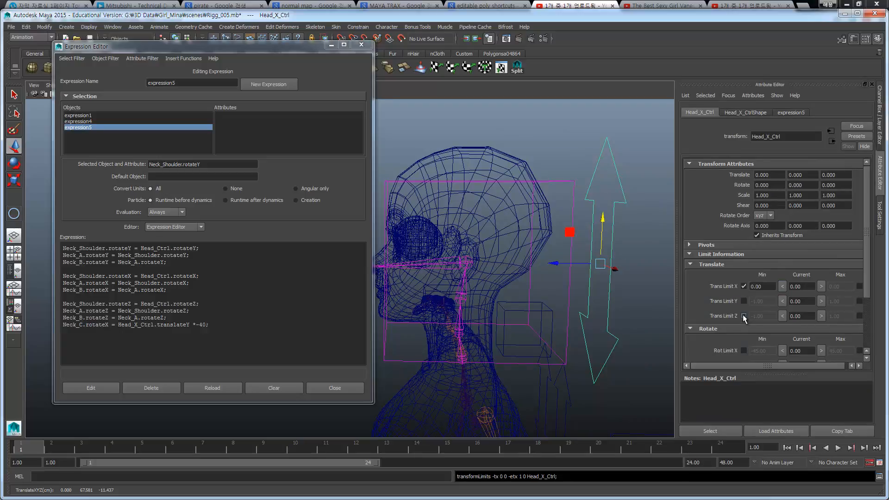
click(744, 316)
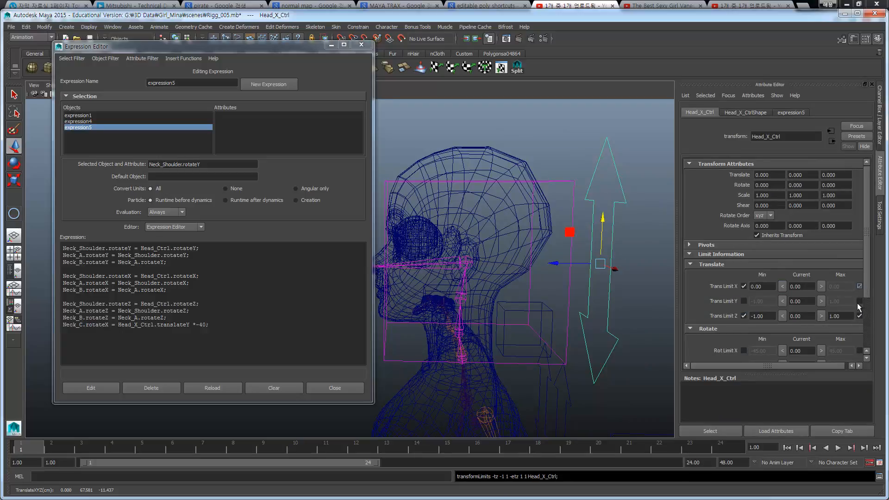
click(859, 286)
click(743, 301)
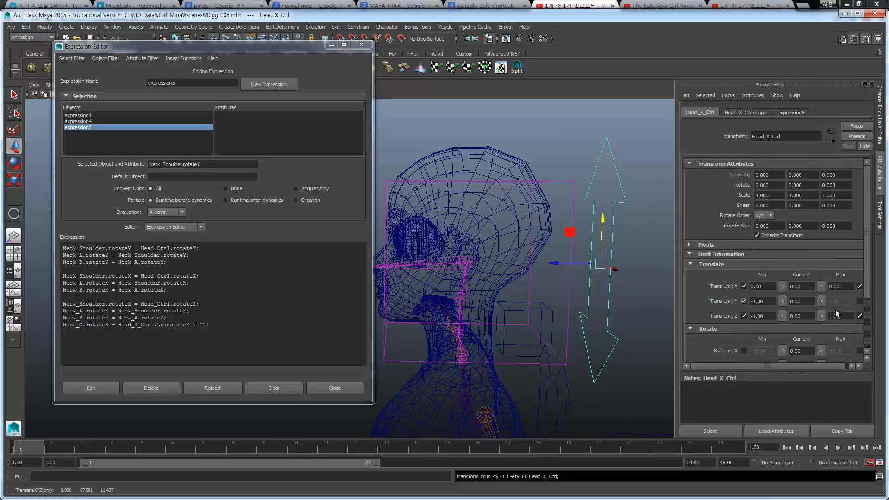
click(859, 301)
click(761, 315)
text(0)
click(838, 316)
text(0)
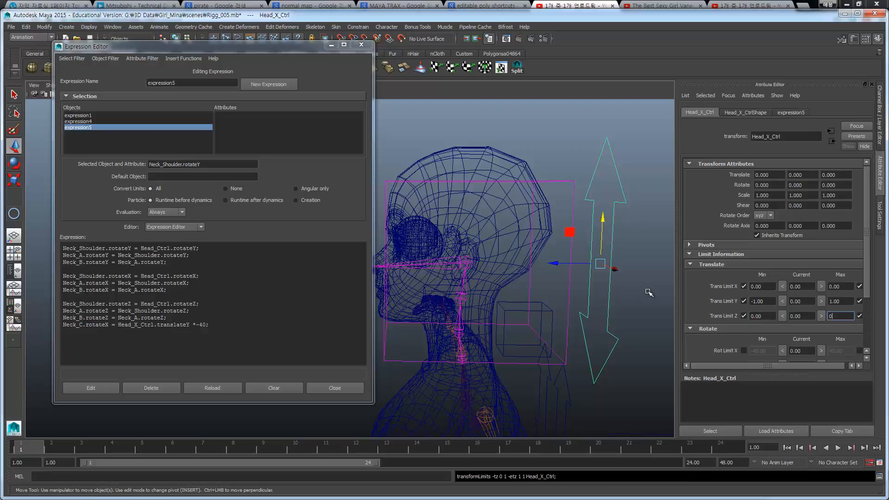
Select Head_Ctrl, rotate it freely to about -3, 11 and -24 degrees to test the neck joints, and undo the rotation
scroll(502, 269, down, 3)
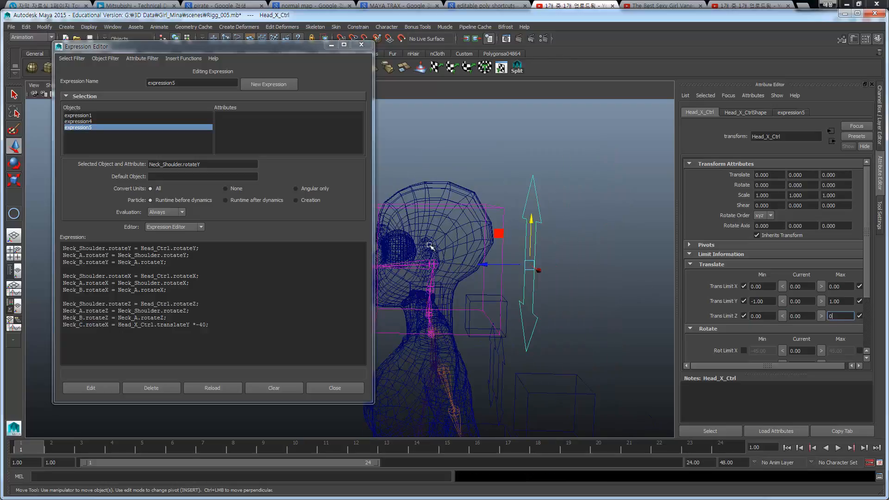
alt+middle_drag(430, 246, 460, 239)
alt+drag(473, 254, 543, 288)
click(596, 234)
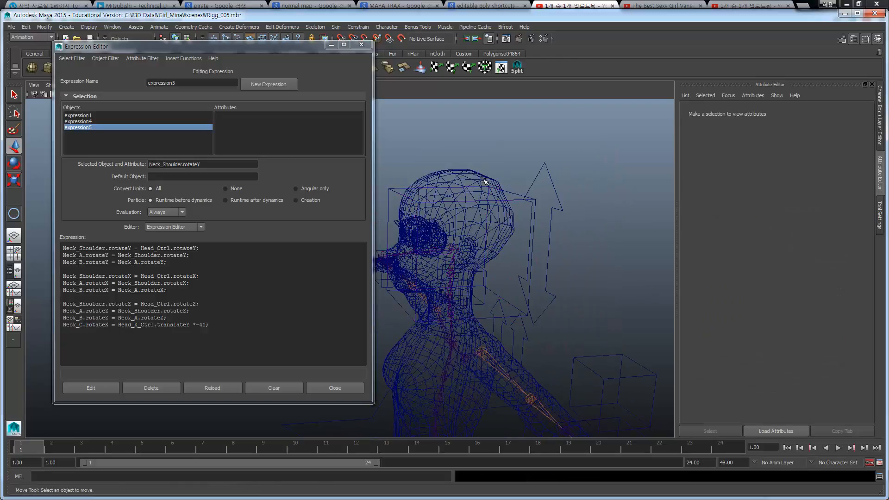
click(521, 205)
key(f)
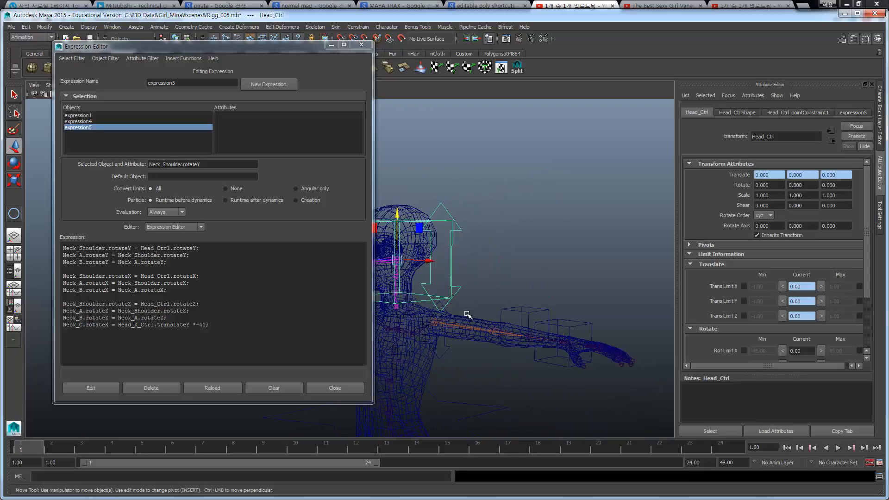
key(e)
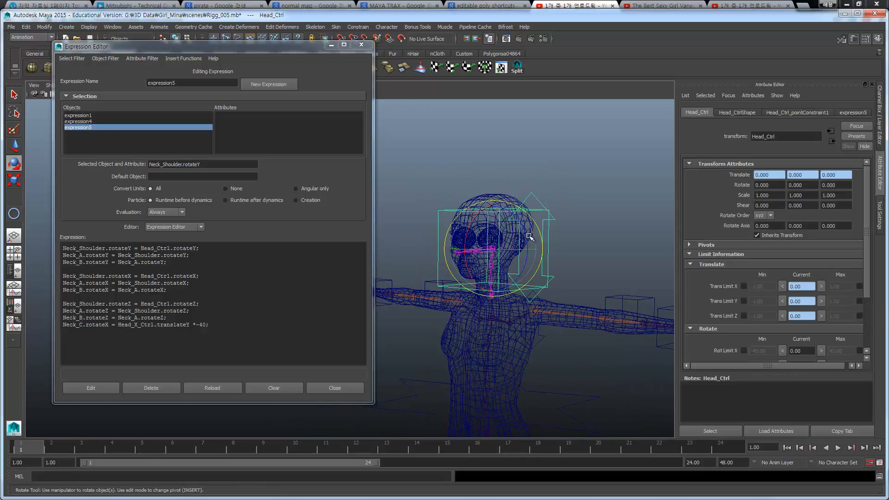
drag(522, 234, 554, 262)
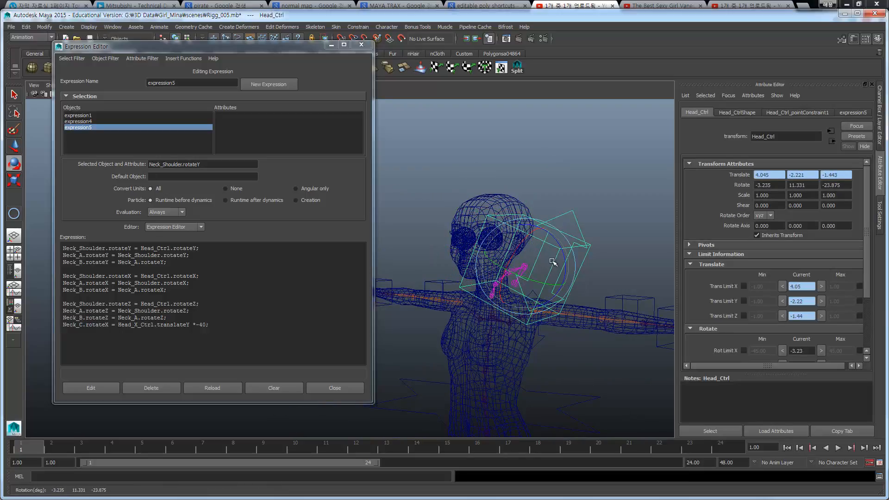
key(ctrl+z)
Test both controls by rotating Head_Ctrl about -27 degrees on Z and lowering Head_X_Ctrl about 0.94 on Y, and undo everything
drag(526, 230, 592, 209)
click(584, 226)
key(w)
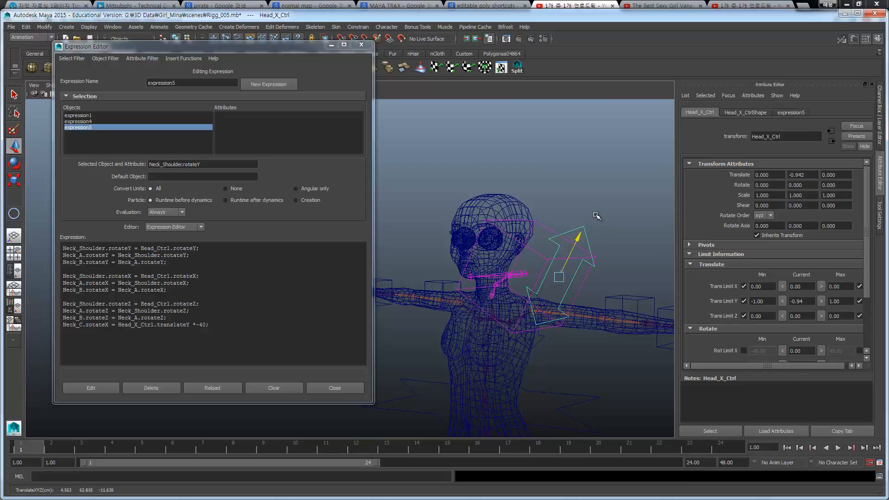
key(ctrl+z)
alt+drag(596, 300, 706, 317)
key(ctrl+z)
key(ctrl+z)
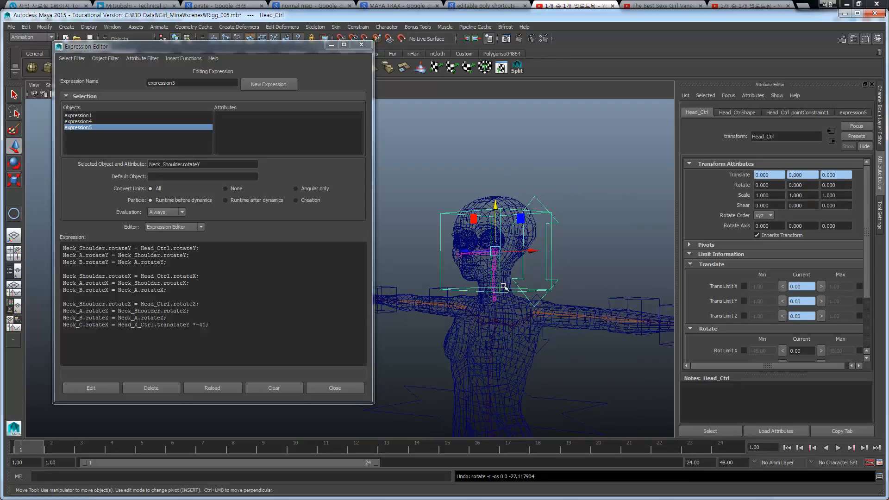
Close the Expression Editor
alt+drag(503, 287, 415, 297)
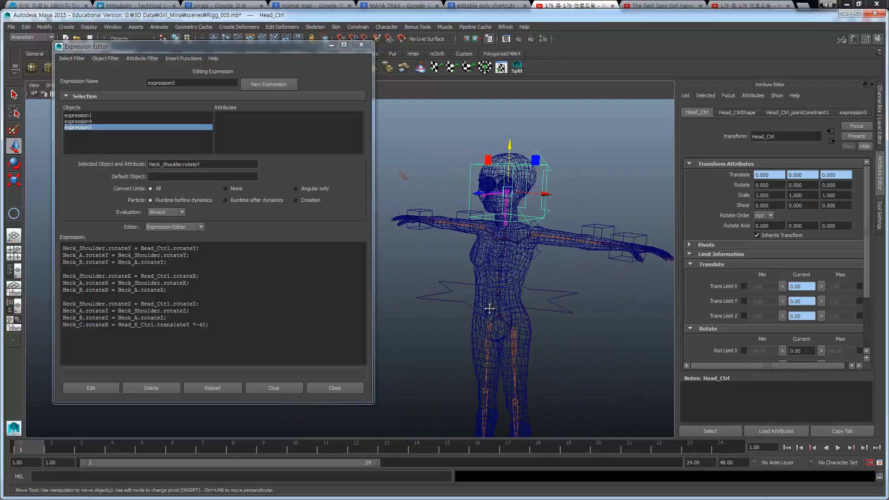
alt+drag(489, 309, 500, 138)
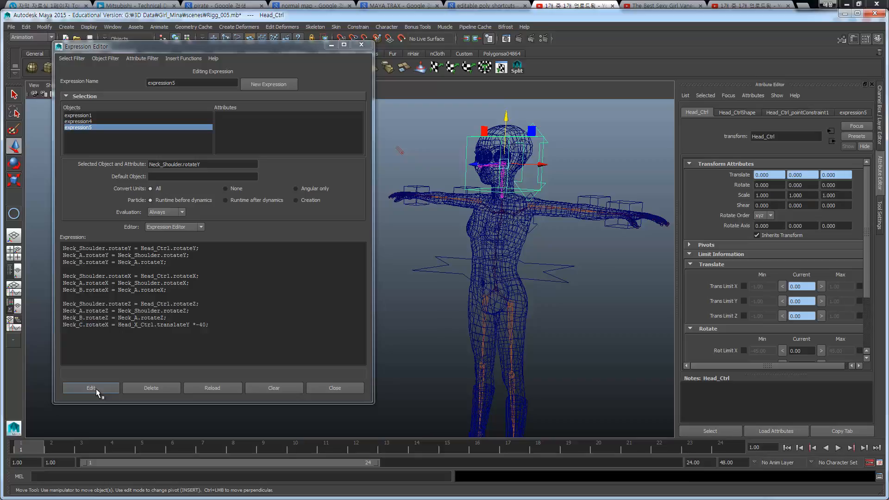
click(361, 48)
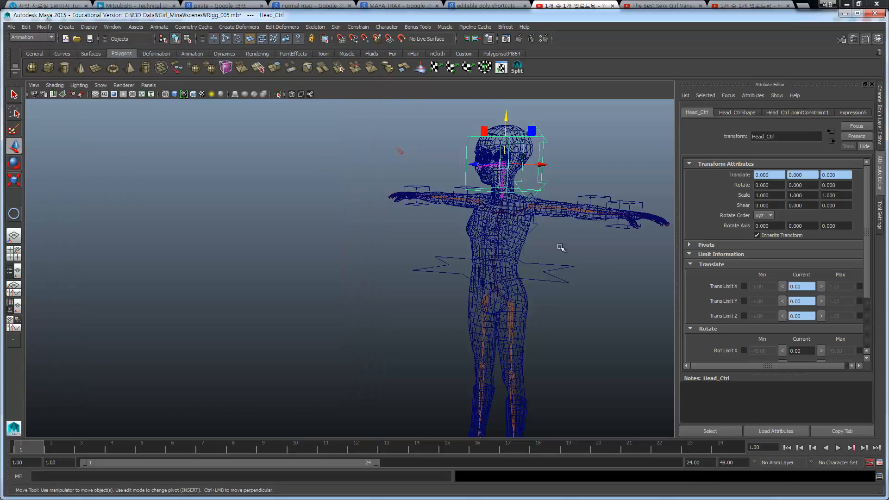
Select the star-shaped curve around the feet and raise it to the hips, at about 41.7 on Y
alt+drag(561, 248, 402, 299)
alt+middle_drag(402, 300, 406, 220)
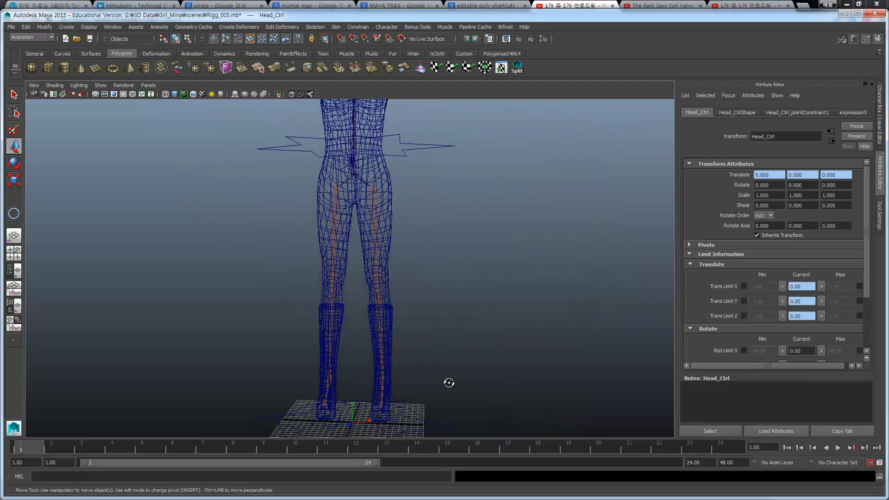
alt+drag(449, 382, 430, 424)
alt+middle_drag(422, 361, 417, 304)
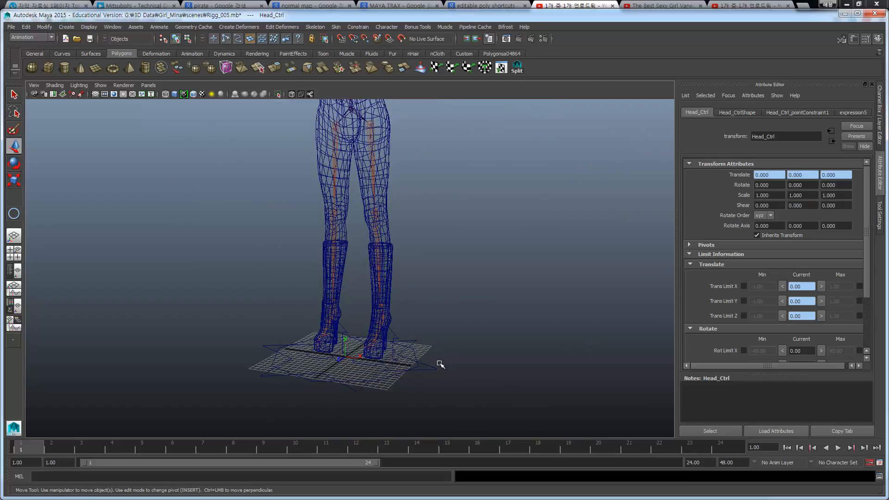
click(439, 364)
alt+drag(424, 377, 362, 90)
alt+drag(410, 218, 318, 307)
Try to snap only the star curve's pivot to the central pelvis joint, and undo the pivot move
key(Insert)
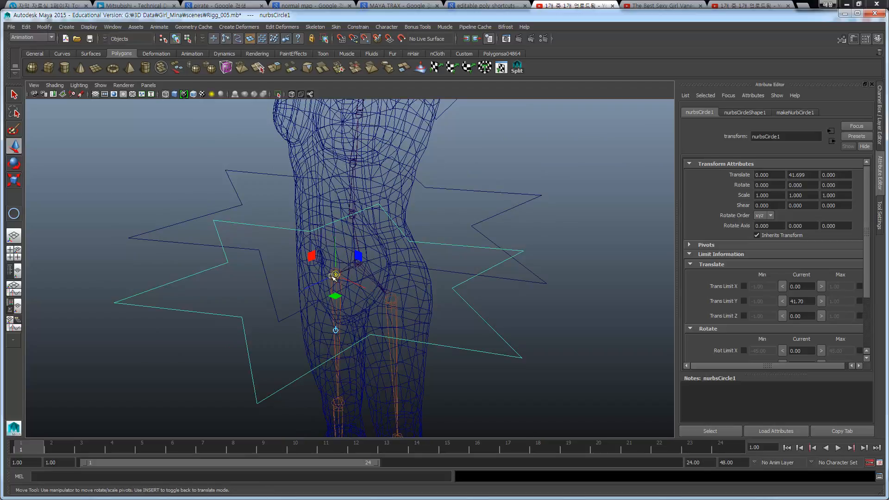
drag(332, 276, 357, 263)
key(Insert)
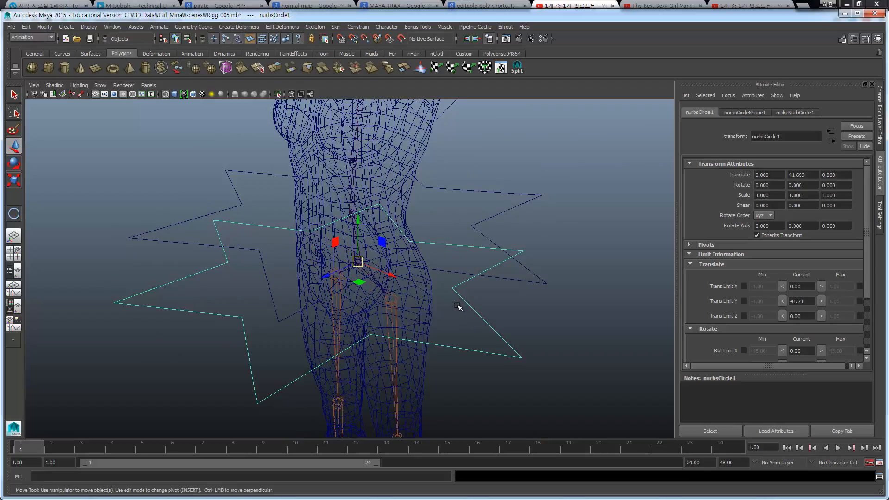
key(ctrl+z)
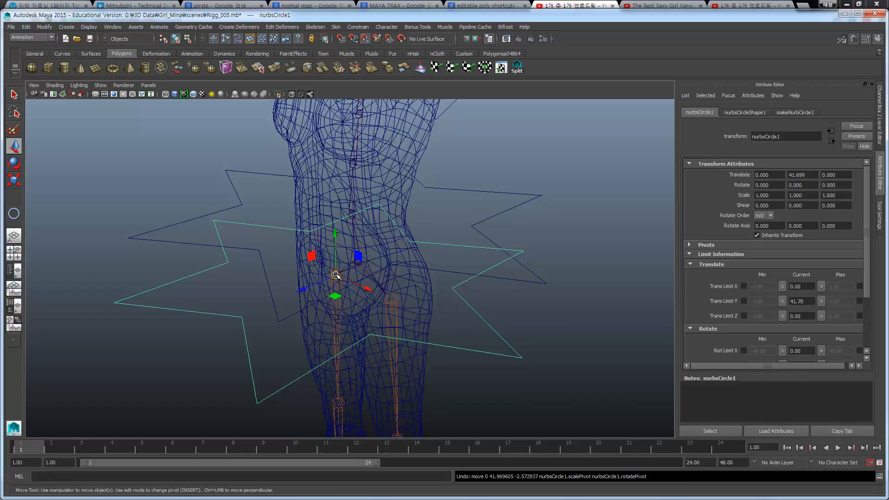
Snap the star-shaped curve itself to the central pelvis joint at 0, 41.970, -2.573, and deselect it
drag(335, 275, 357, 262)
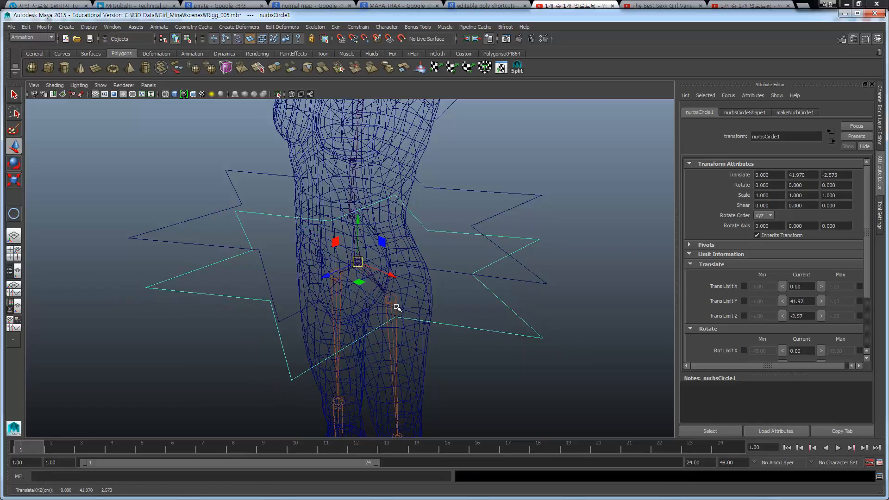
scroll(397, 307, up, 3)
alt+drag(397, 307, 452, 342)
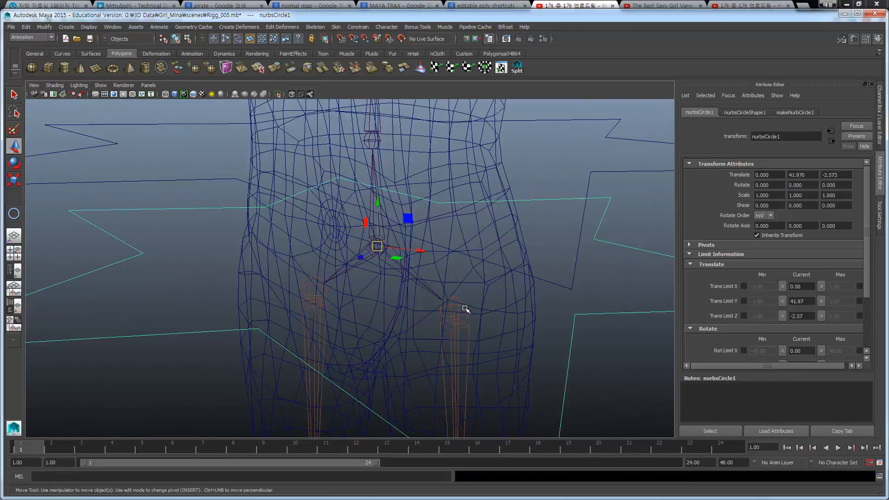
scroll(465, 309, down, 5)
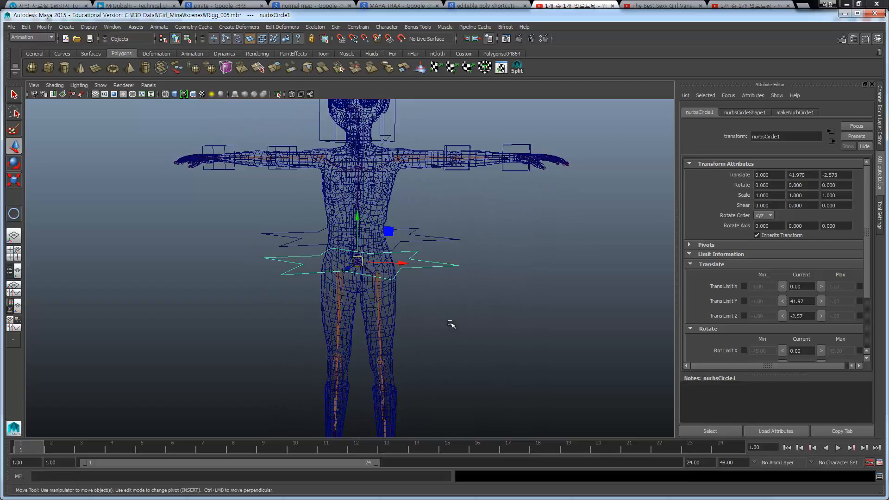
click(452, 324)
Select the octagonal curve around the feet and snap it to the central pelvis joint
alt+drag(407, 311, 454, 360)
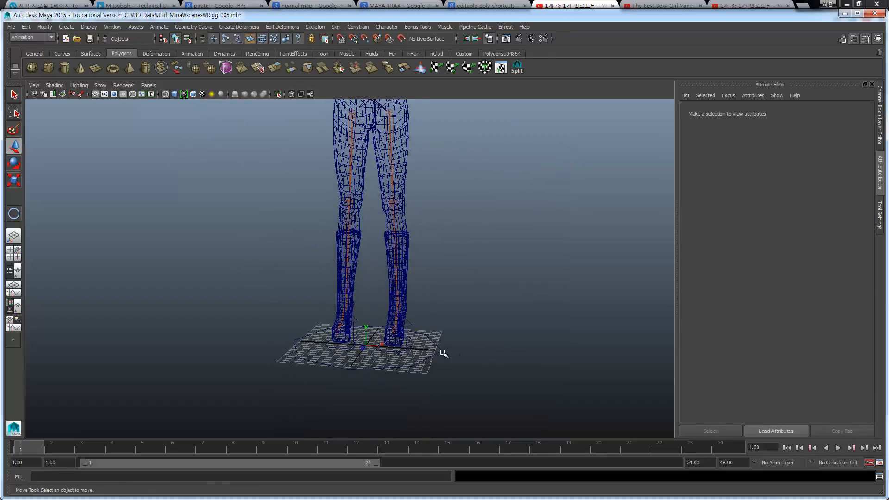
click(442, 352)
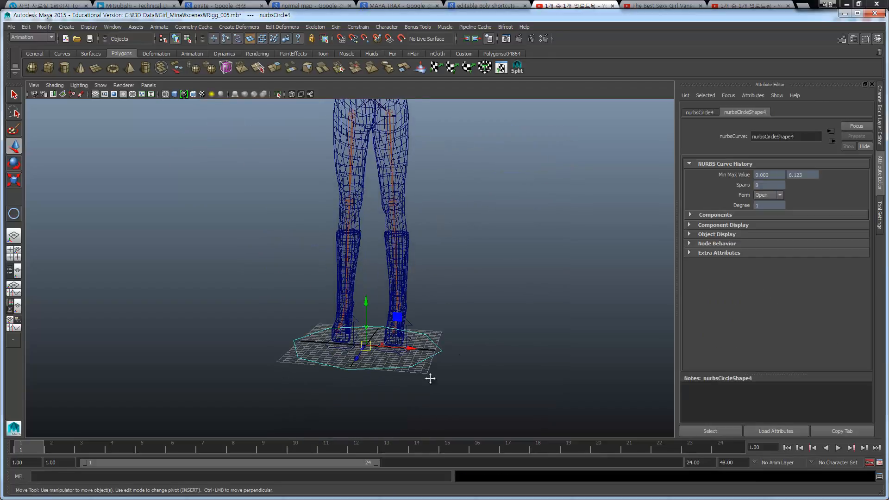
alt+drag(430, 378, 351, 378)
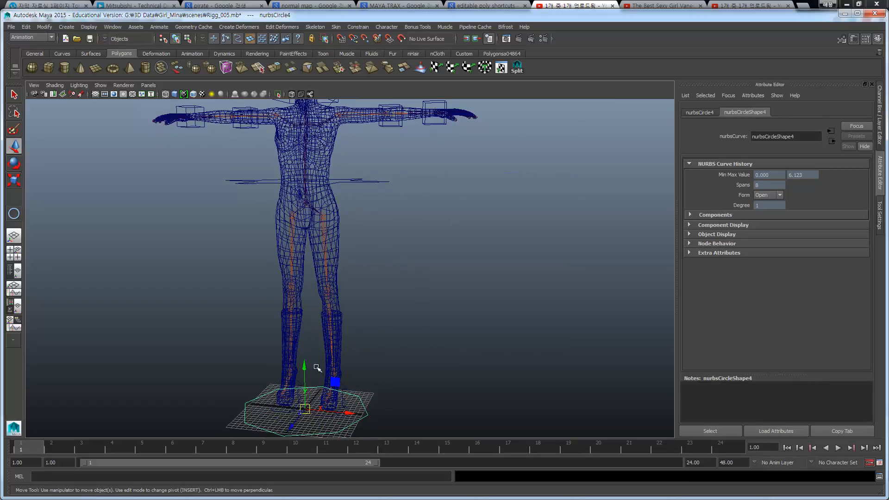
middle_drag(297, 327, 327, 301)
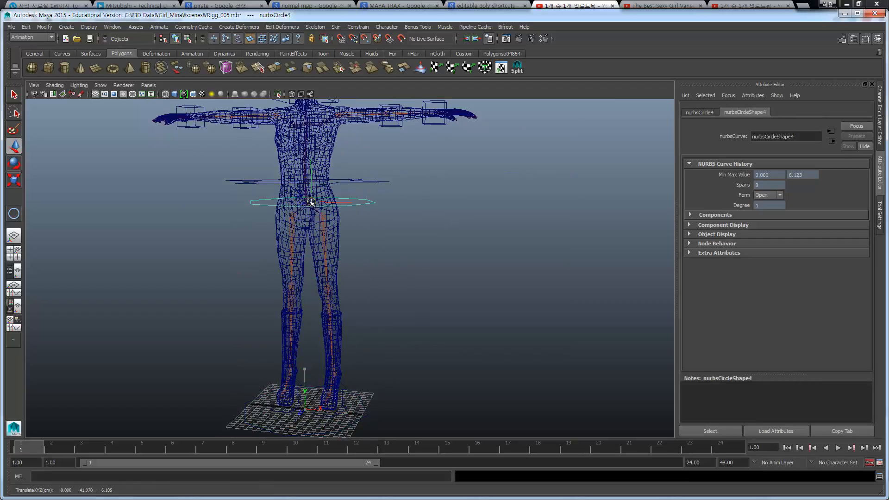
scroll(327, 302, up, 10)
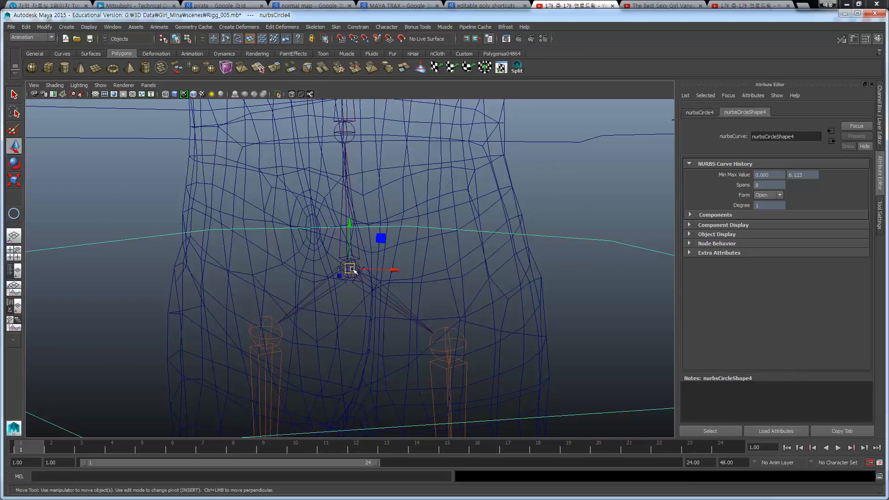
alt+drag(357, 277, 326, 206)
scroll(356, 289, down, 5)
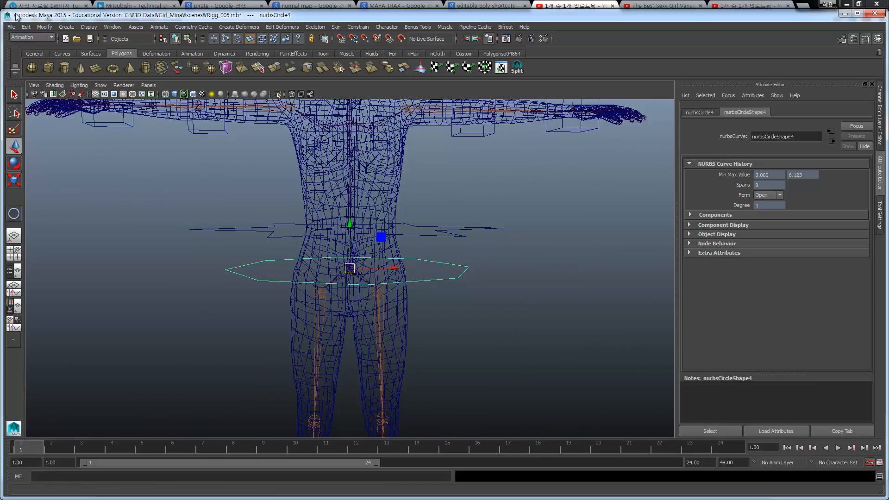
Freeze the transformations of the octagonal hip curve
click(44, 27)
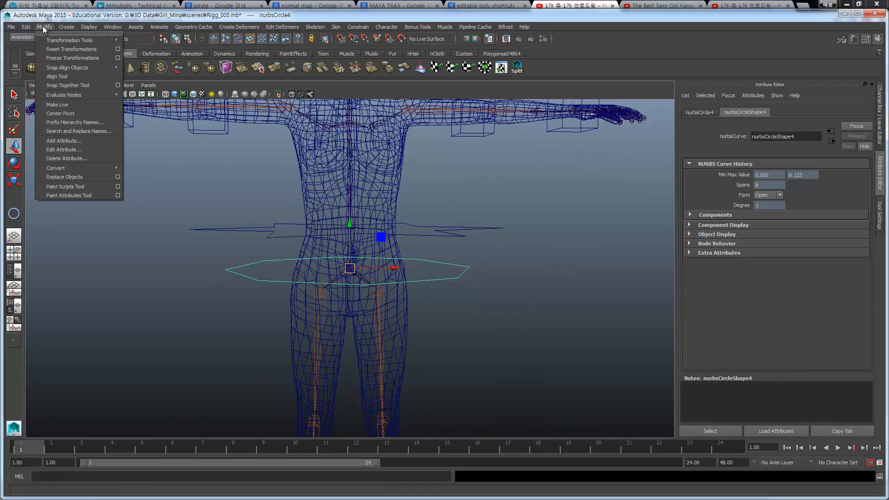
click(57, 57)
alt+drag(459, 281, 387, 290)
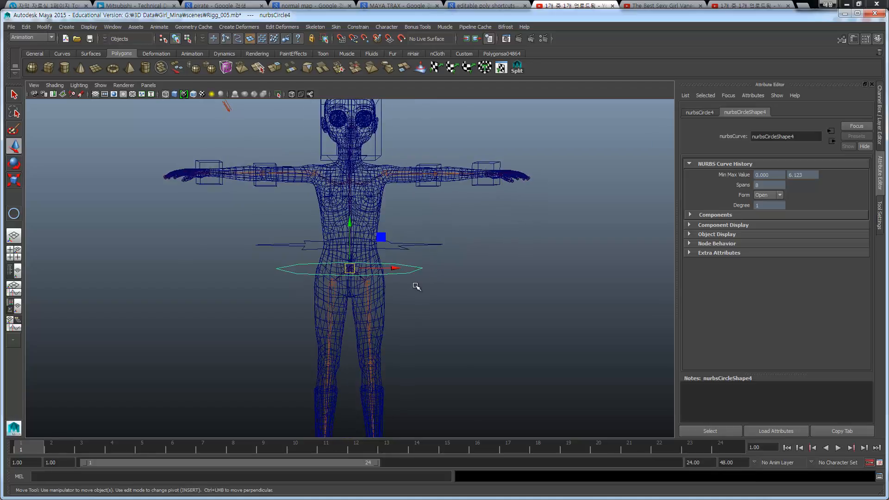
scroll(417, 286, up, 5)
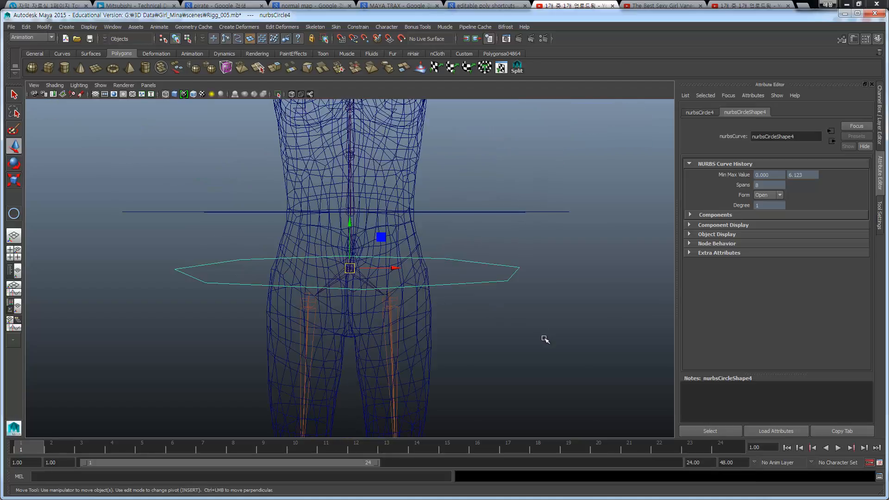
Point-constrain the Back_Root joint to the octagonal hip curve, with maintain offset on and all axes constrained
click(545, 340)
click(497, 265)
key(q)
click(369, 286)
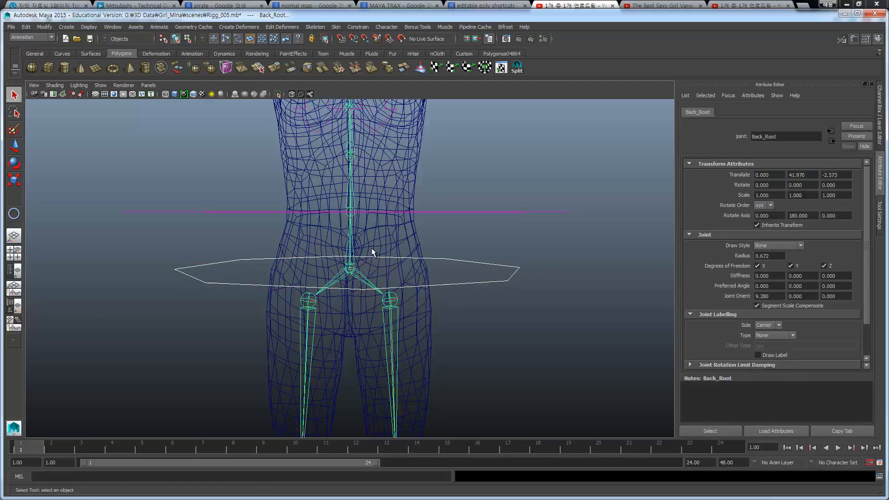
click(362, 27)
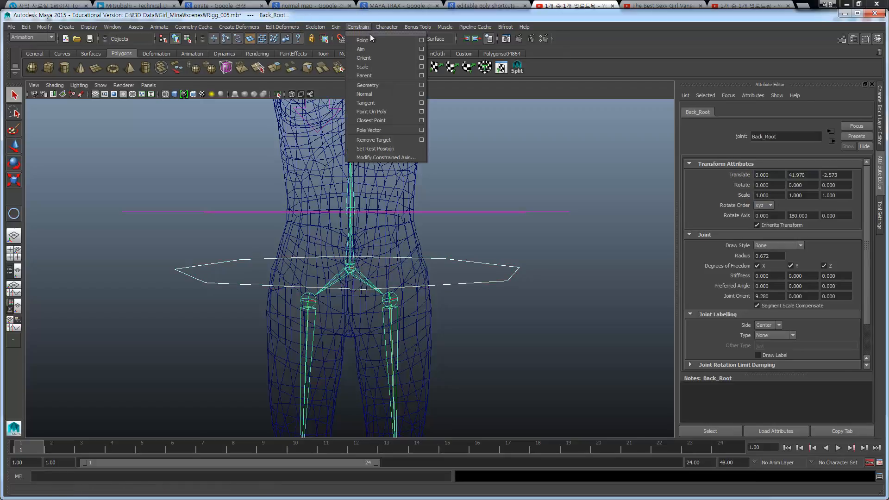
click(422, 41)
click(611, 241)
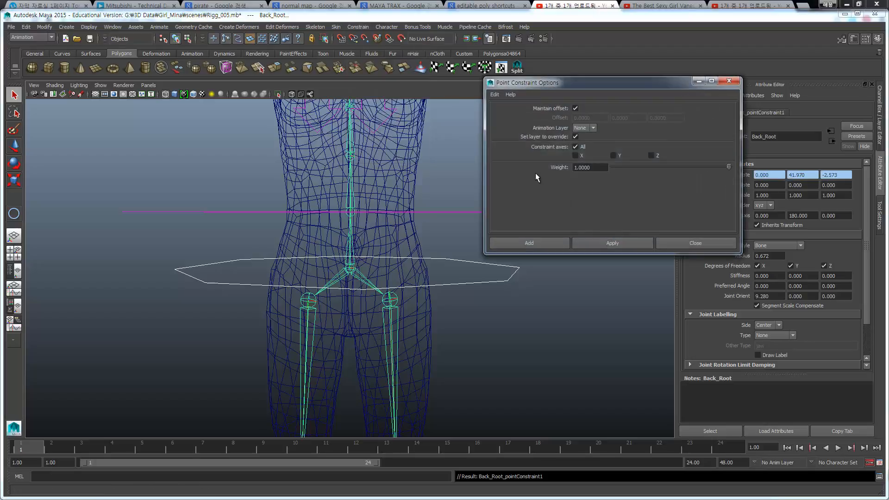
Orient-constrain the Back_Root joint to the octagonal hip curve, with maintain offset on and all axes constrained
click(360, 27)
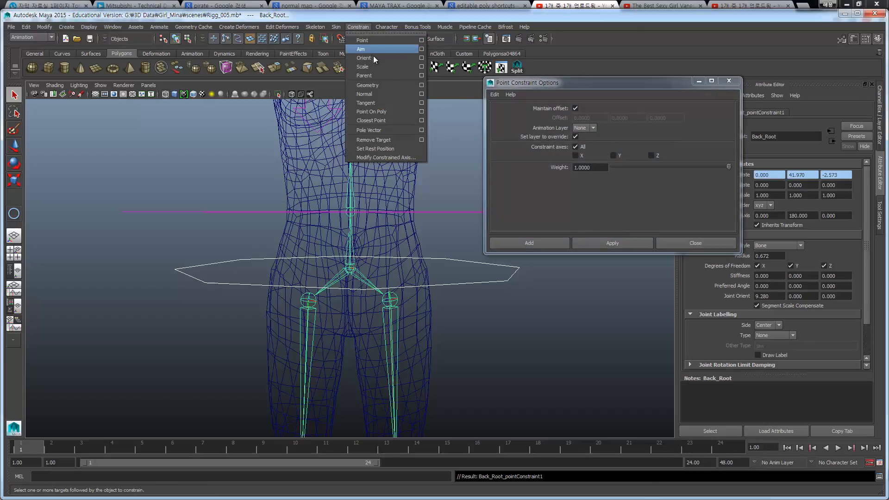
click(421, 57)
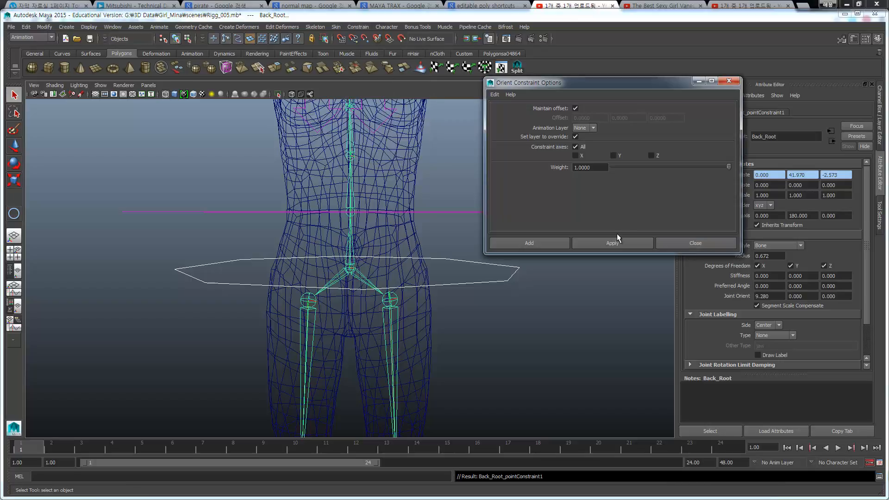
click(620, 241)
click(699, 244)
scroll(490, 257, down, 4)
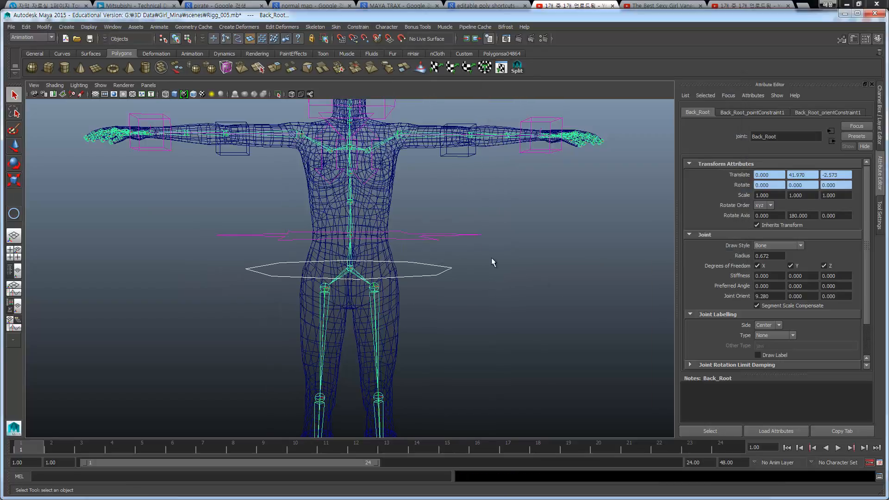
Test the octagonal hip curve by moving it down about 3.2 units and rotating it about 17.3° on Z, undoing each change
drag(458, 259, 441, 301)
key(w)
drag(349, 223, 352, 249)
key(ctrl+z)
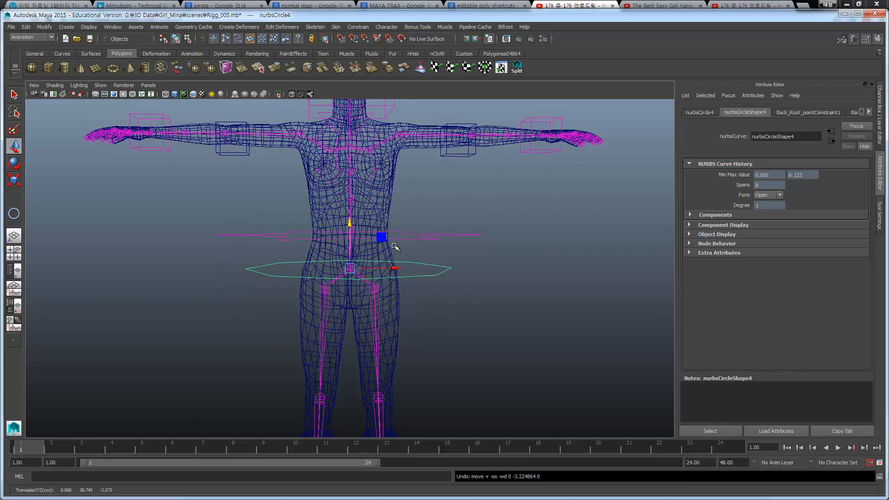
key(e)
drag(377, 236, 379, 201)
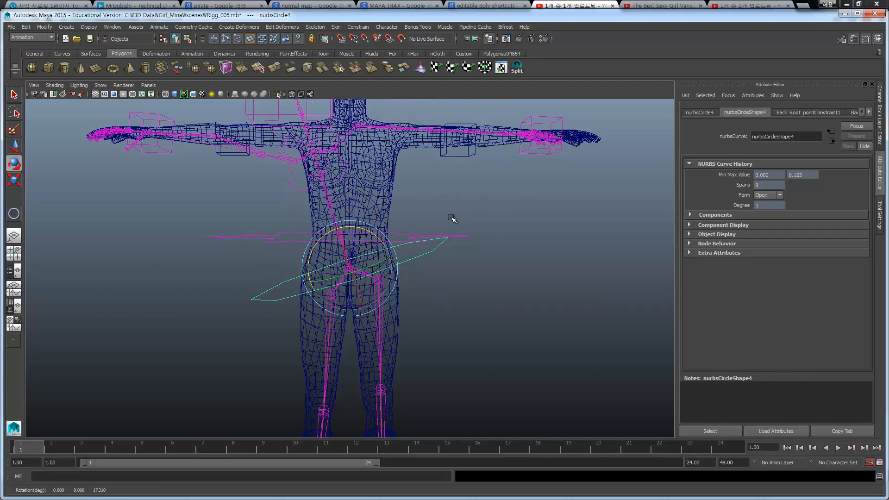
key(ctrl+z)
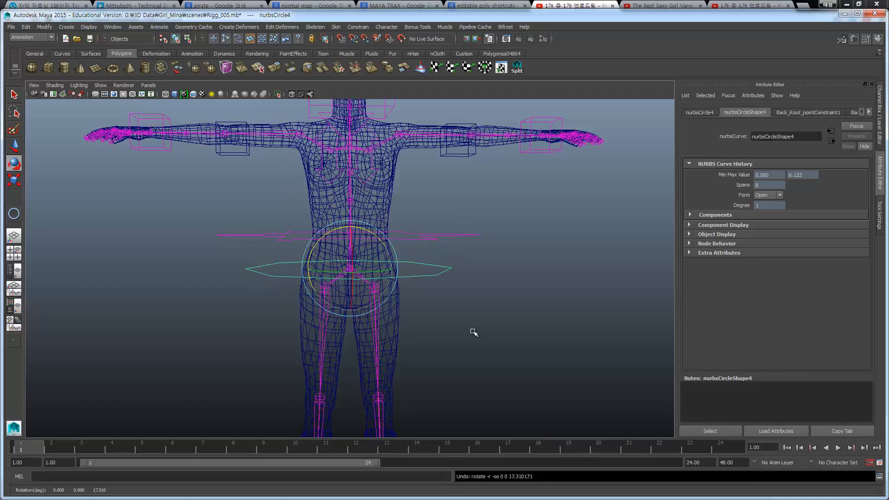
Select the octagonal curve around the feet and scale it uniformly to about 3.2 times its size
scroll(444, 308, down, 4)
alt+middle_drag(439, 319, 433, 277)
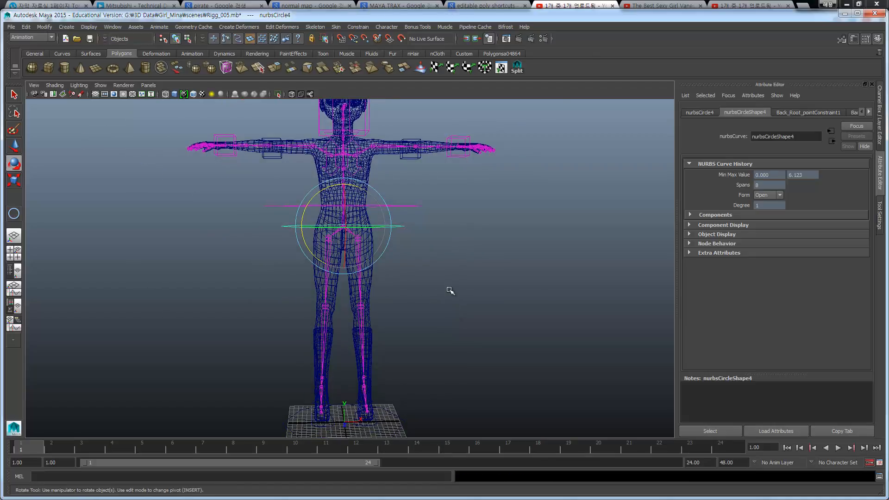
alt+drag(449, 290, 436, 287)
alt+middle_drag(405, 277, 403, 264)
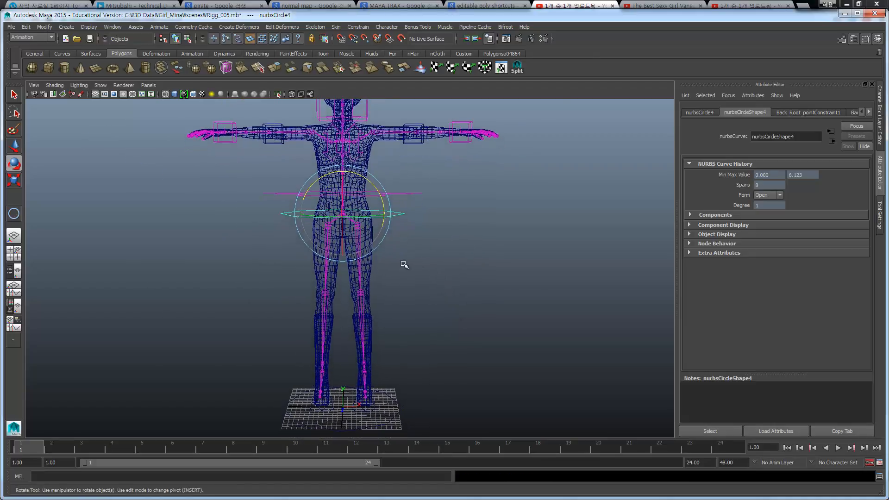
alt+drag(423, 391, 387, 412)
click(387, 412)
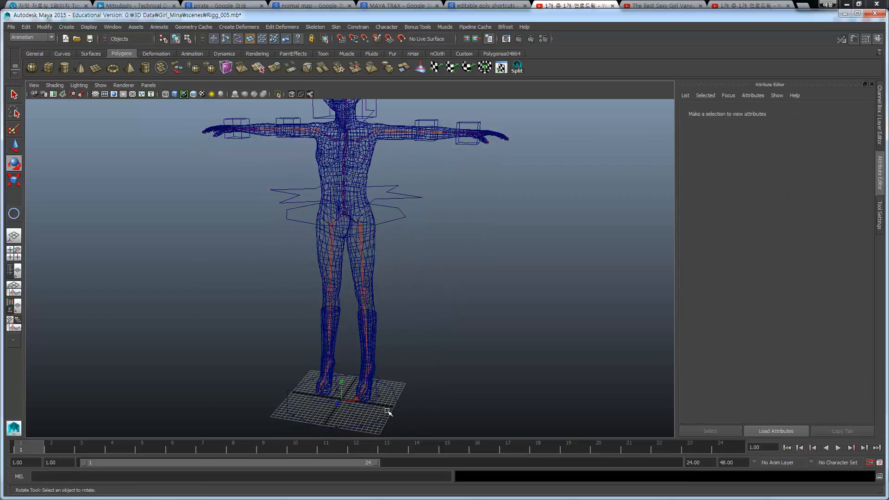
click(394, 418)
key(r)
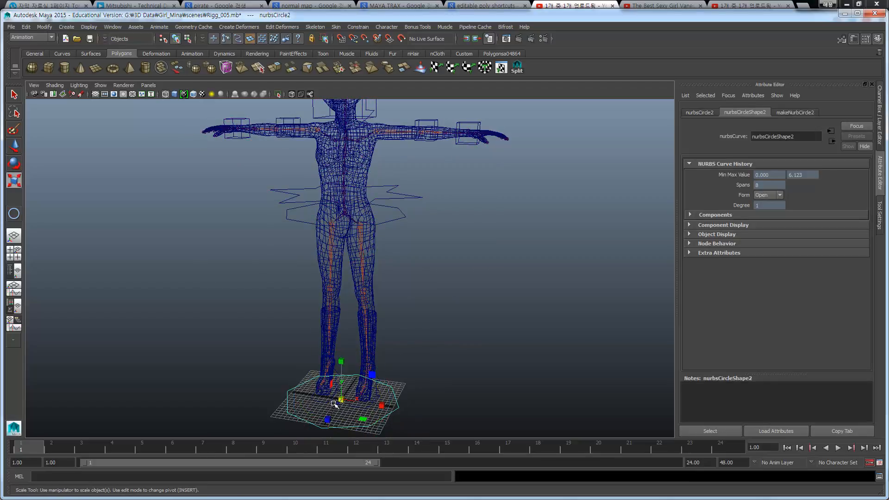
drag(346, 398, 537, 352)
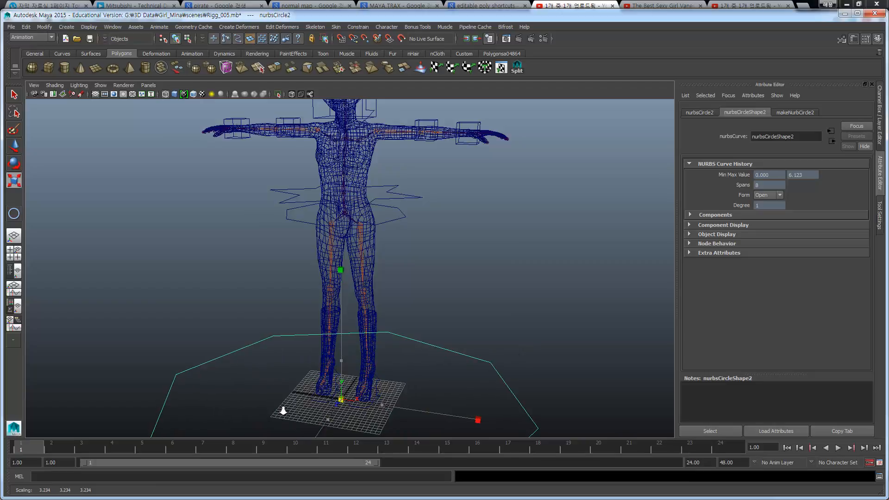
Freeze the transformations of the enlarged octagonal curve around the feet
scroll(444, 324, down, 4)
alt+drag(443, 324, 260, 355)
alt+drag(387, 365, 402, 337)
scroll(335, 385, up, 4)
alt+drag(327, 365, 361, 384)
alt+middle_drag(361, 384, 362, 389)
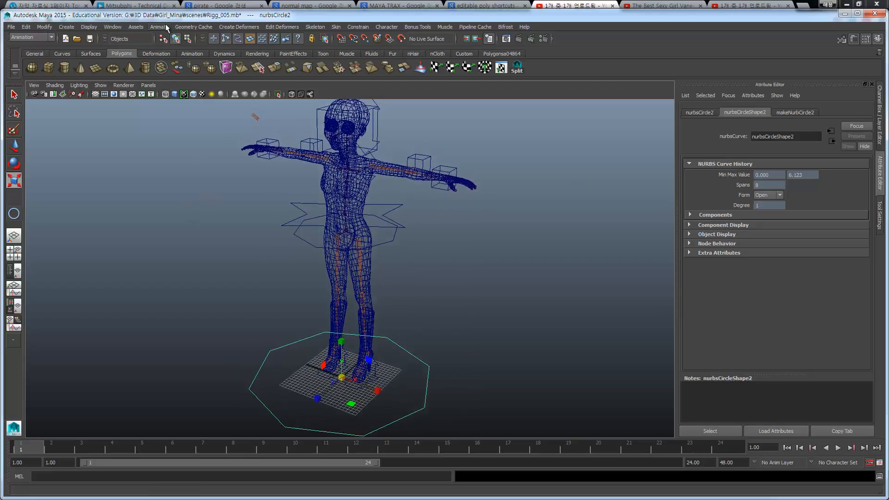
alt+drag(429, 305, 384, 319)
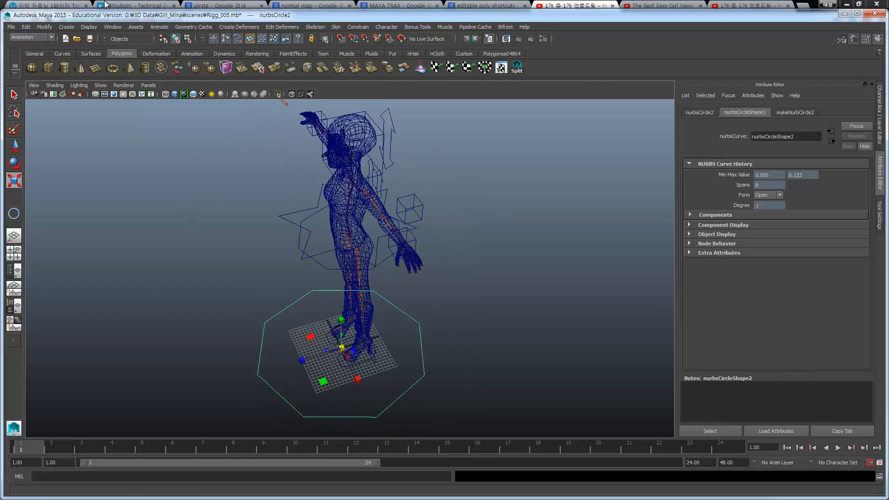
click(44, 27)
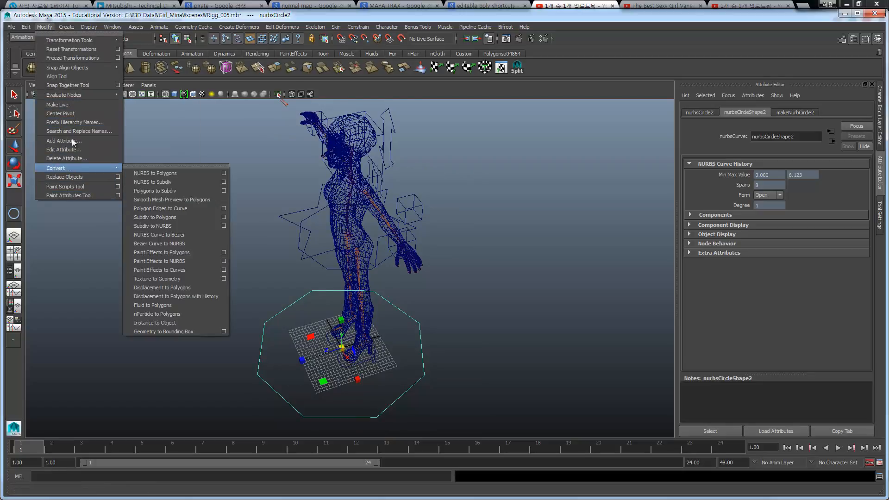
click(77, 58)
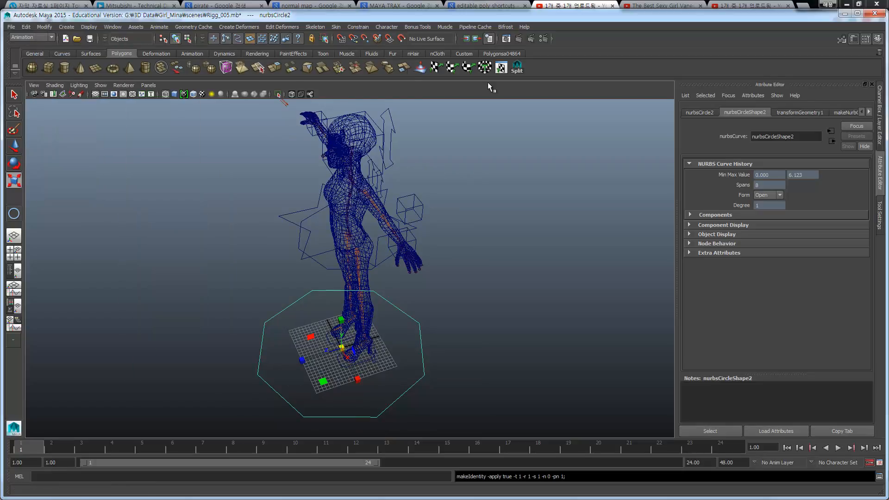
Rename the octagonal curve around the feet to Full_Body
click(879, 99)
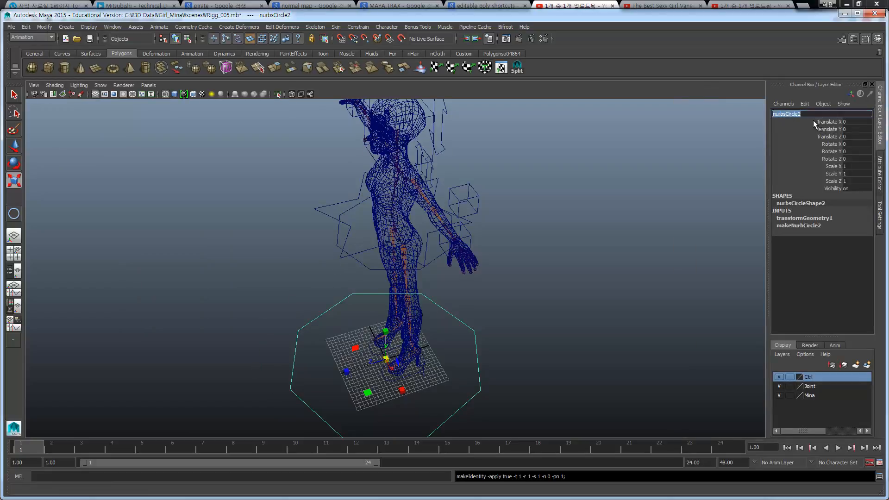
text(Full_Body)
key(Return)
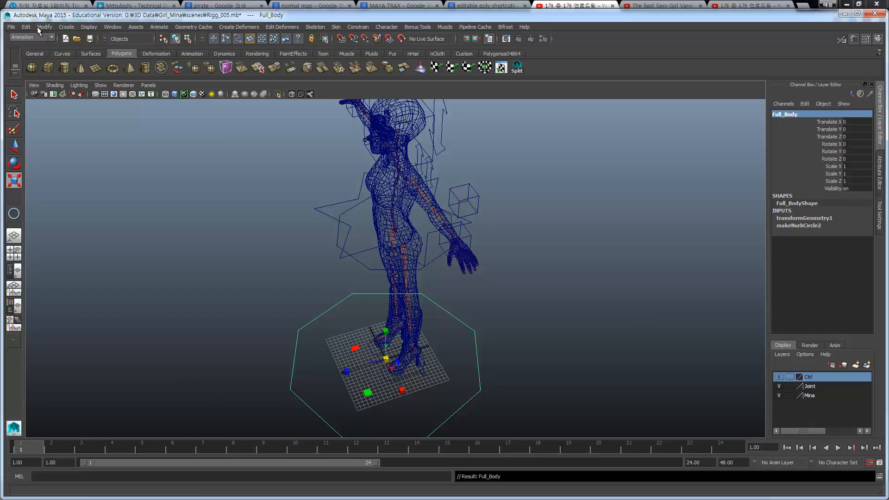
Open the Hypergraph Hierarchy and frame the Full_Body node together with its neighbouring control nodes
click(112, 26)
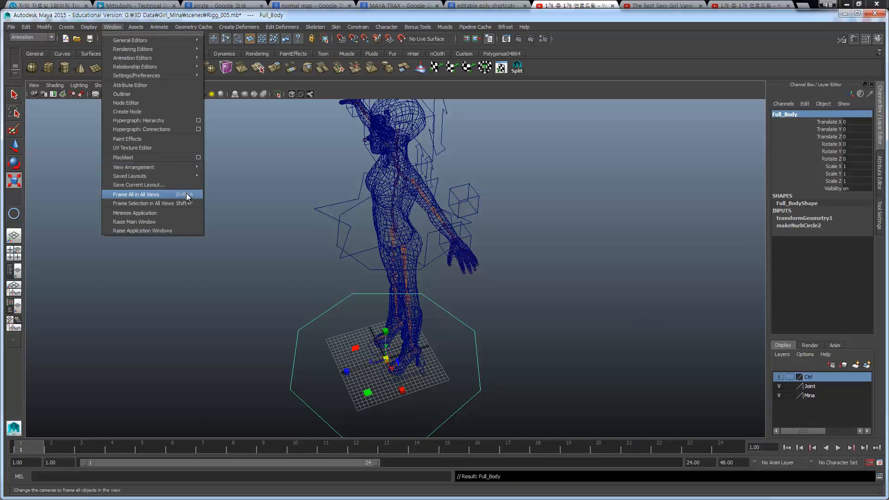
click(143, 120)
drag(378, 93, 715, 87)
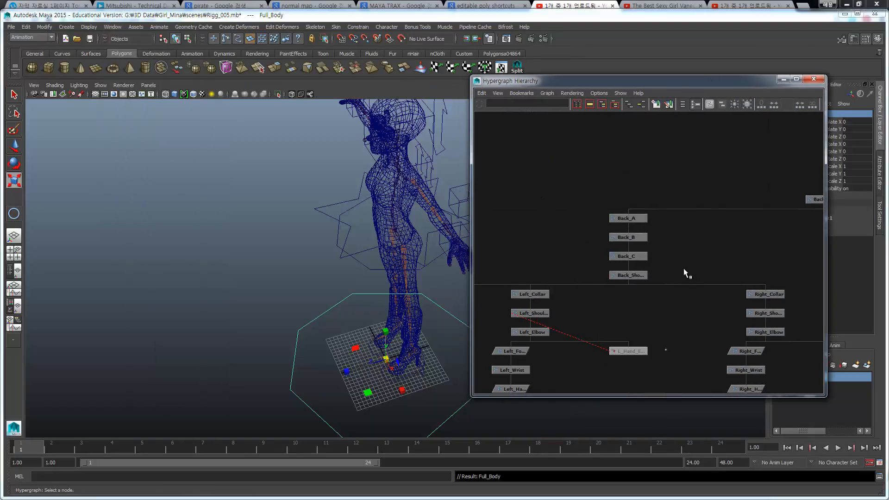
key(f)
scroll(657, 300, down, 10)
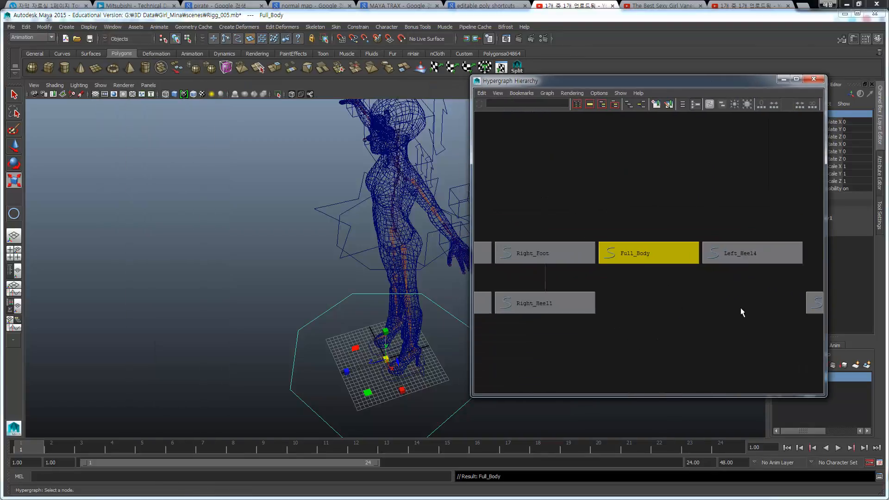
scroll(689, 286, down, 4)
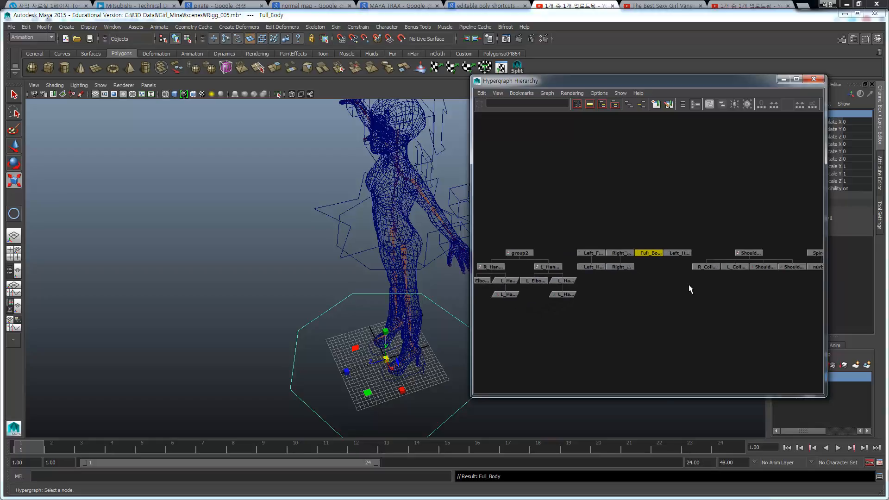
Select the Left_Heel4 node, examine its curve on the character's upper body, and clear the selection
click(674, 253)
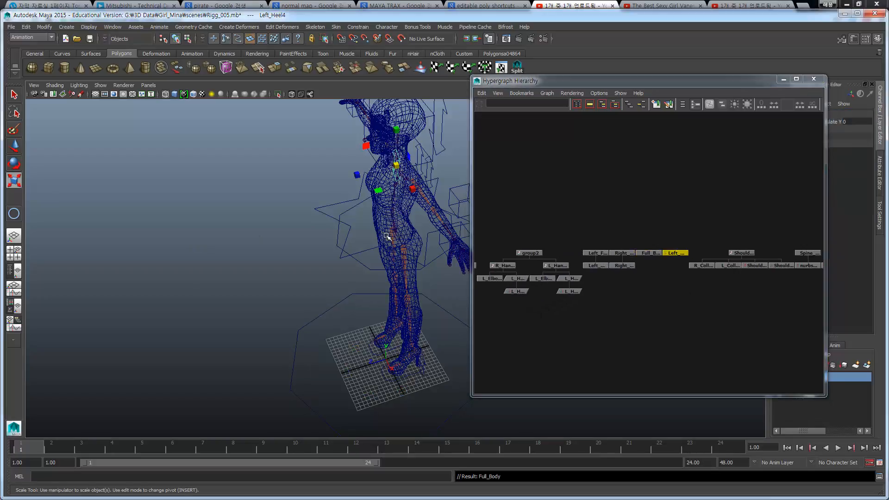
alt+drag(377, 234, 339, 224)
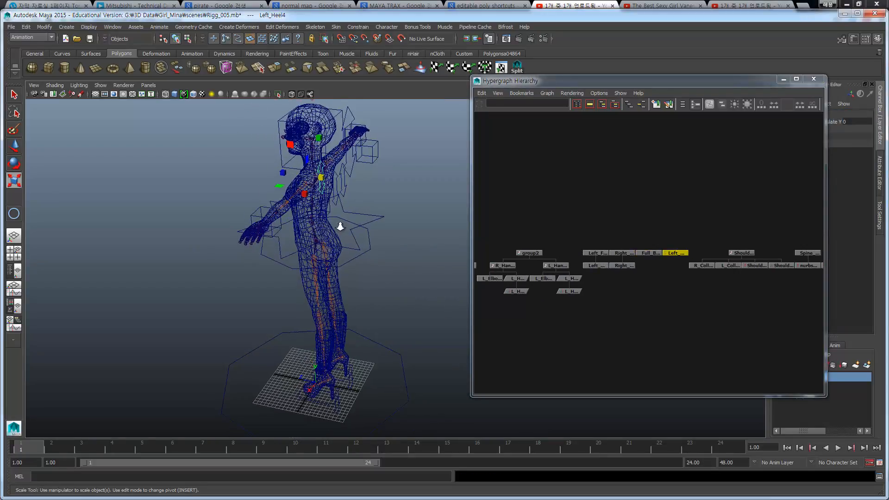
scroll(338, 224, up, 4)
alt+middle_drag(308, 169, 311, 305)
scroll(231, 290, up, 4)
mouse_move(231, 291)
alt+mouse_down()
mouse_move(294, 277)
mouse_move(278, 259)
mouse_move(312, 268)
mouse_move(218, 282)
alt+mouse_up()
click(248, 272)
Select the octagonal hip curve's node in the hierarchy and rename it Hip_Ctrl
alt+middle_drag(770, 294, 540, 292)
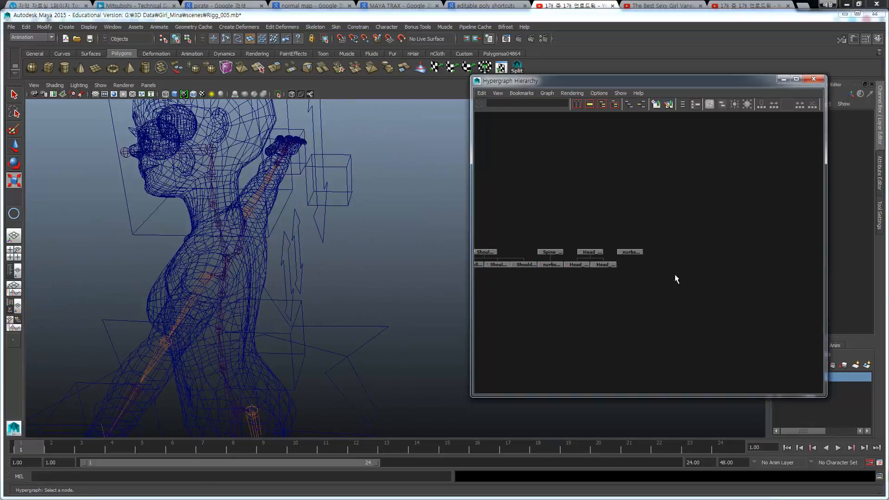
click(634, 253)
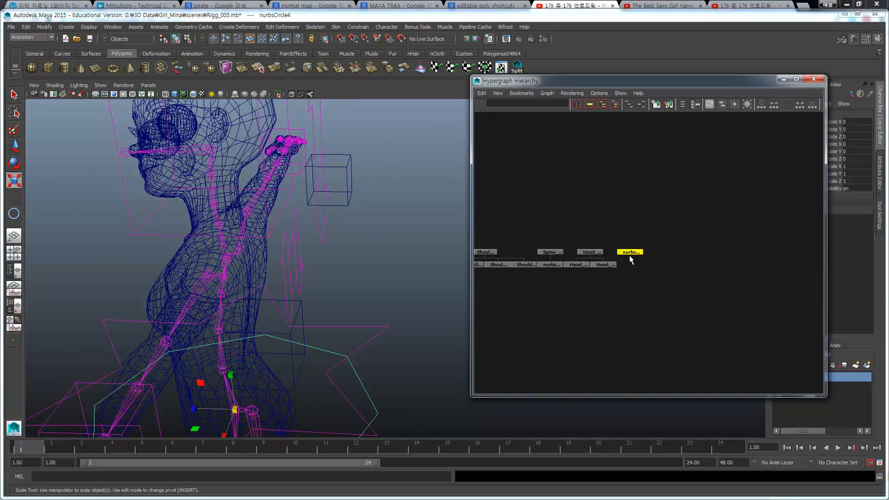
key(f)
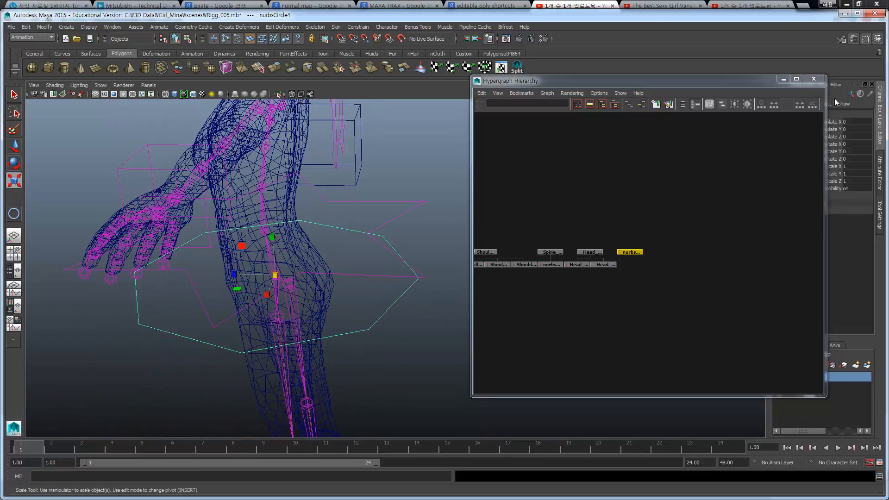
drag(734, 87, 657, 133)
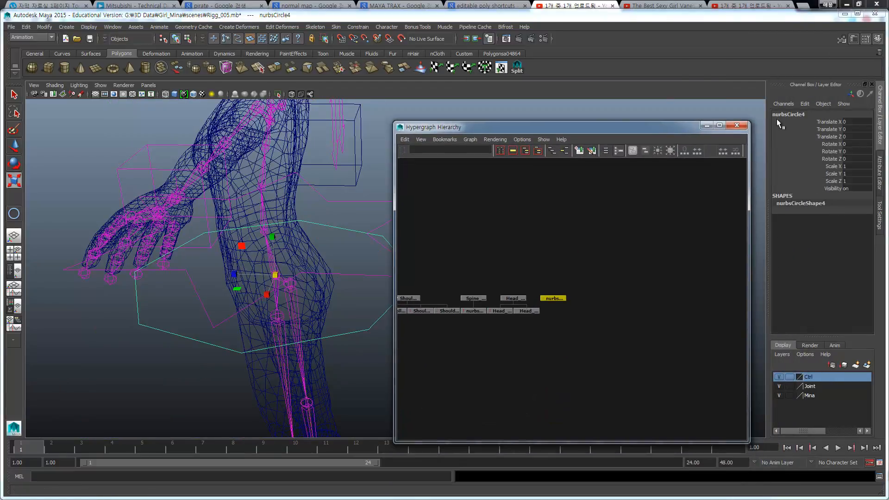
click(815, 115)
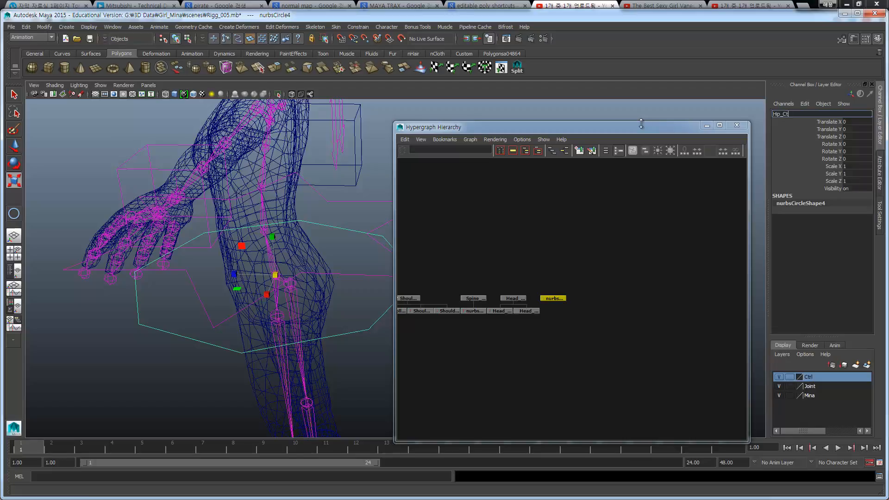
key(Return)
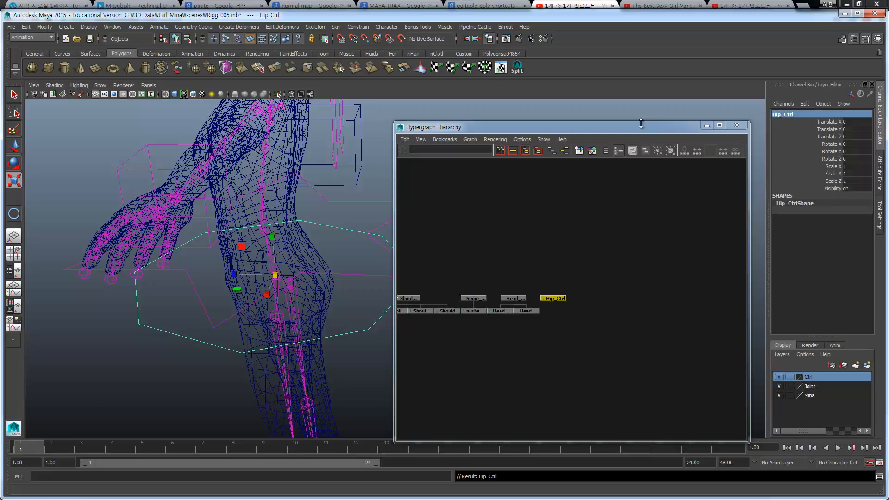
Test Hip_Ctrl by moving it vertically on the character, and undo the move
alt+drag(223, 313, 254, 301)
scroll(254, 301, down, 3)
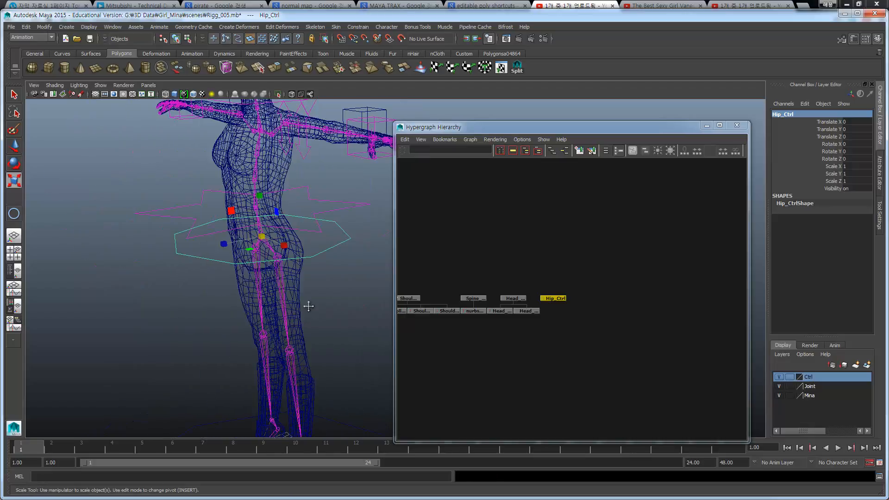
alt+middle_drag(309, 306, 286, 238)
alt+drag(248, 348, 256, 287)
key(w)
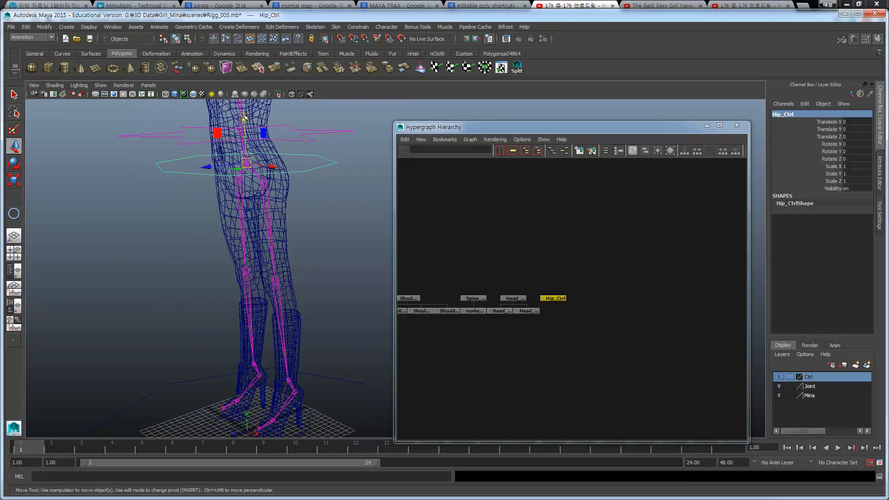
drag(244, 117, 341, 248)
key(ctrl+z)
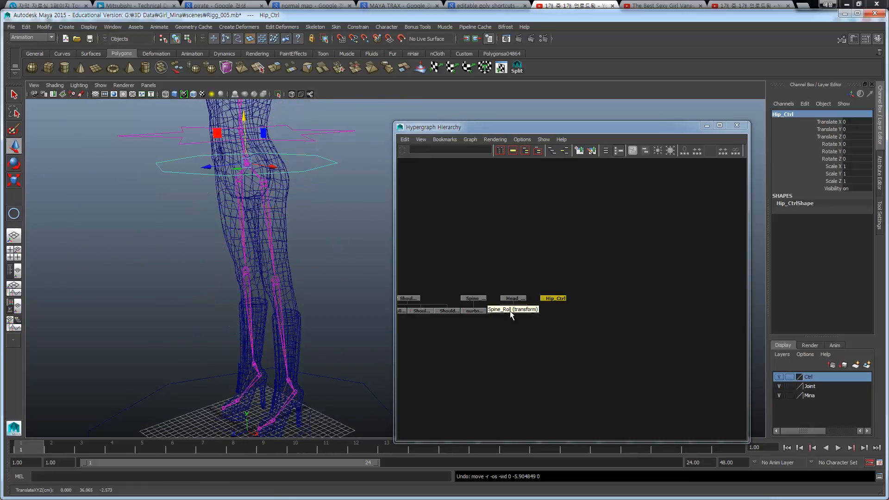
Parent the Shoulder_G node under group2 in the hierarchy and select group2
alt+middle_drag(558, 311, 634, 318)
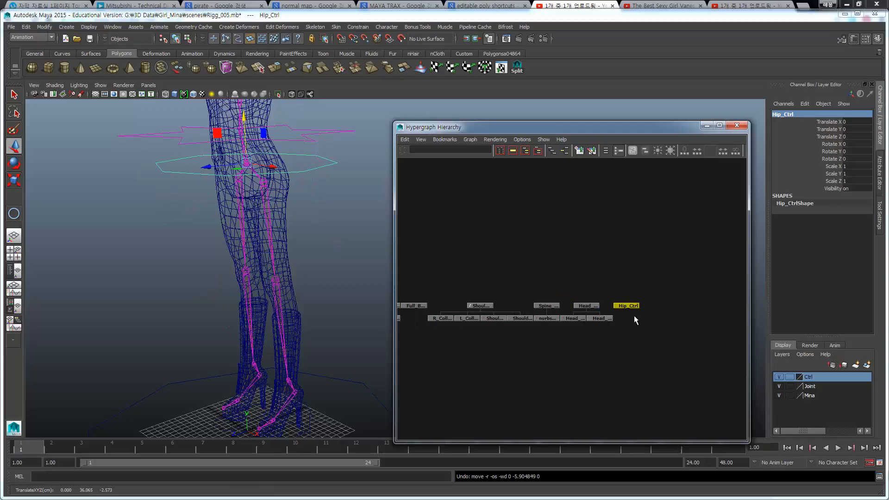
click(486, 306)
key(f)
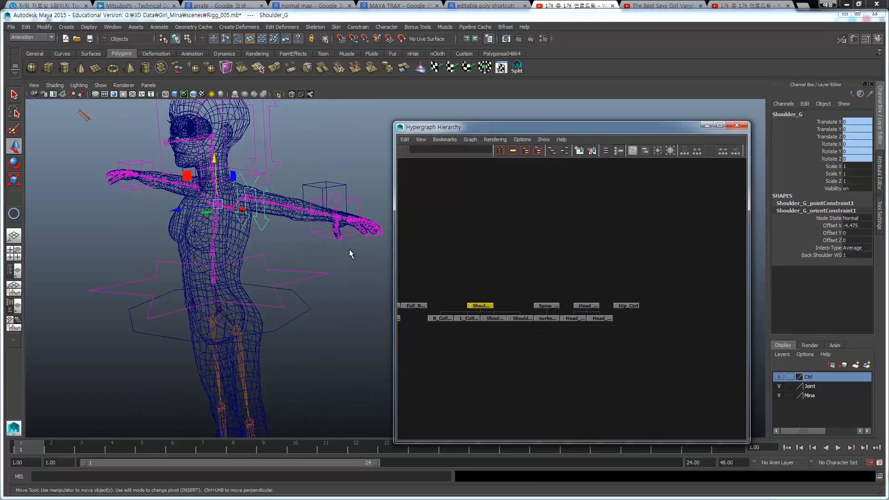
alt+middle_drag(454, 302, 655, 282)
scroll(574, 299, up, 1)
scroll(574, 298, up, 1)
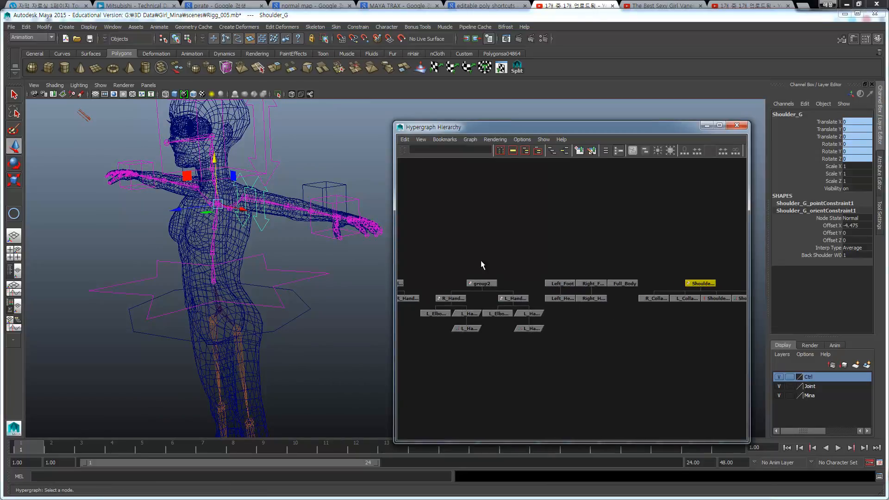
click(483, 283)
click(703, 283)
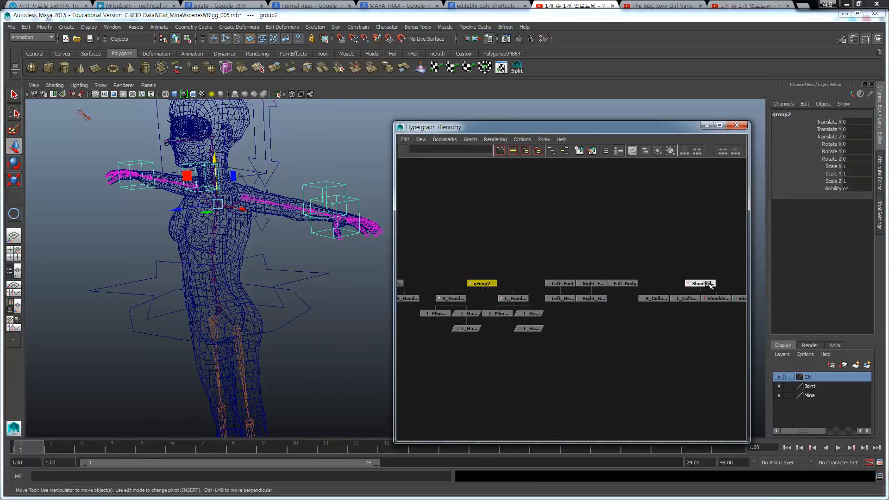
middle_drag(702, 284, 485, 287)
click(485, 284)
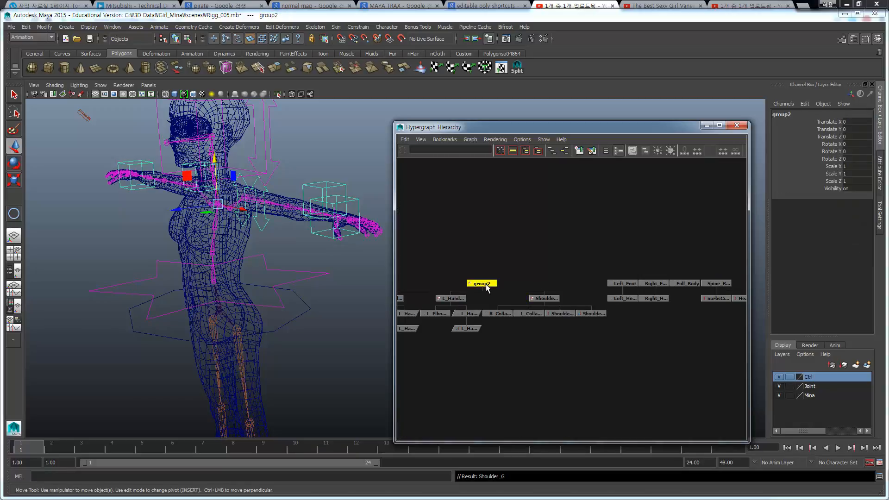
Look over the remaining control nodes and select the curve around the feet to locate its node
alt+middle_drag(723, 317, 499, 323)
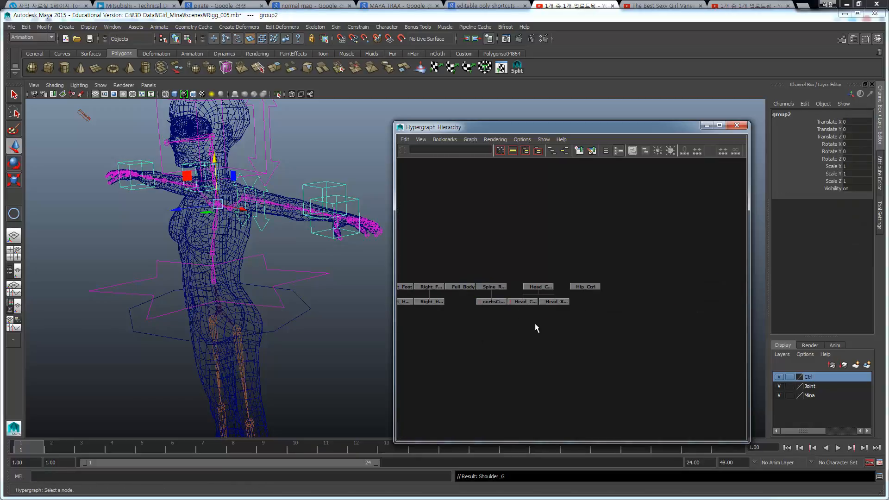
alt+middle_drag(551, 315, 614, 290)
scroll(592, 317, down, 2)
alt+middle_drag(318, 353, 293, 194)
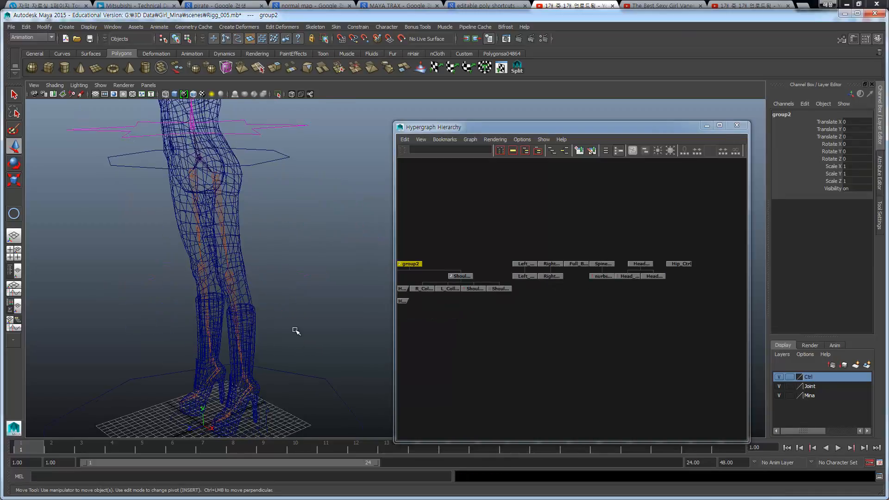
click(327, 363)
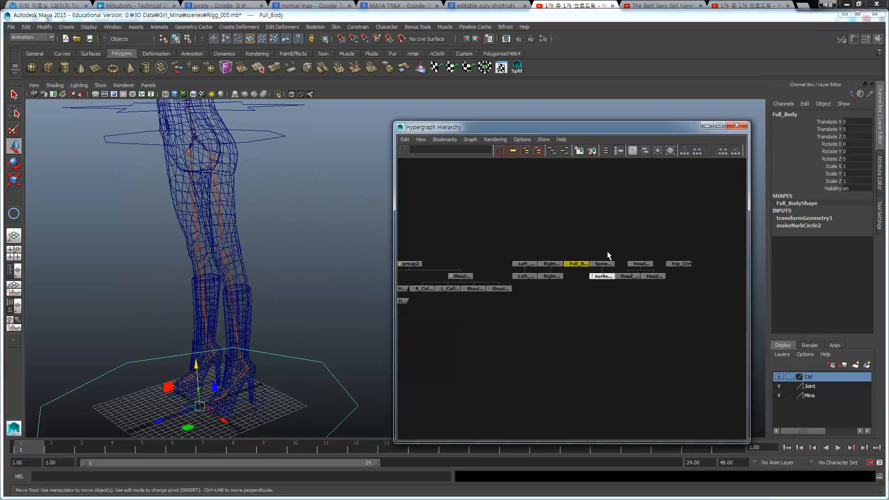
Select the group2 node holding the hand and shoulder controls and rename it Arm_Group
alt+middle_drag(419, 267, 436, 272)
click(430, 270)
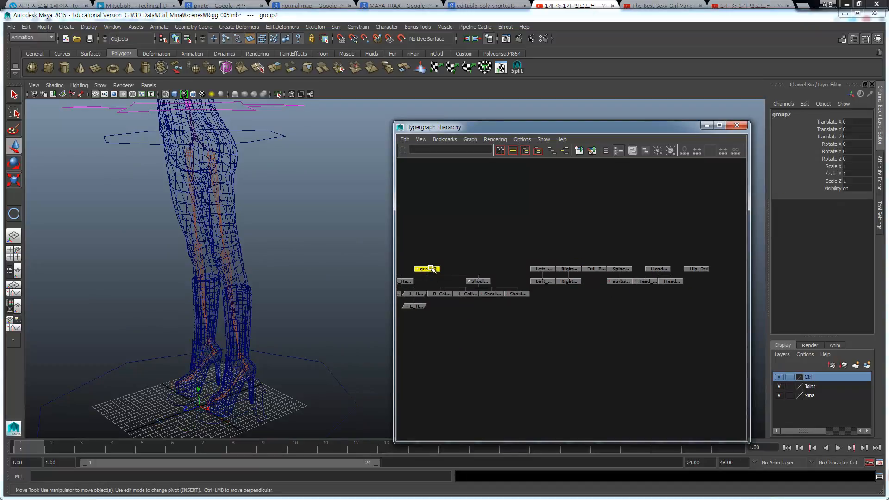
key(f)
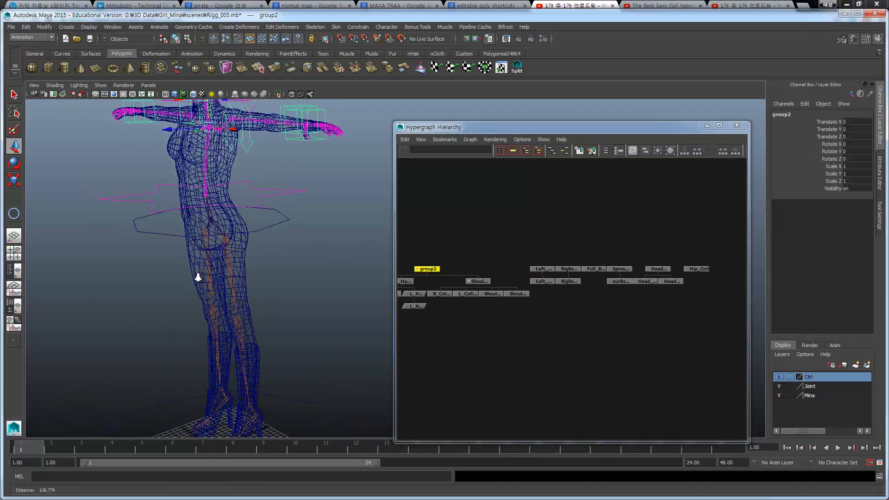
alt+middle_drag(438, 287, 491, 297)
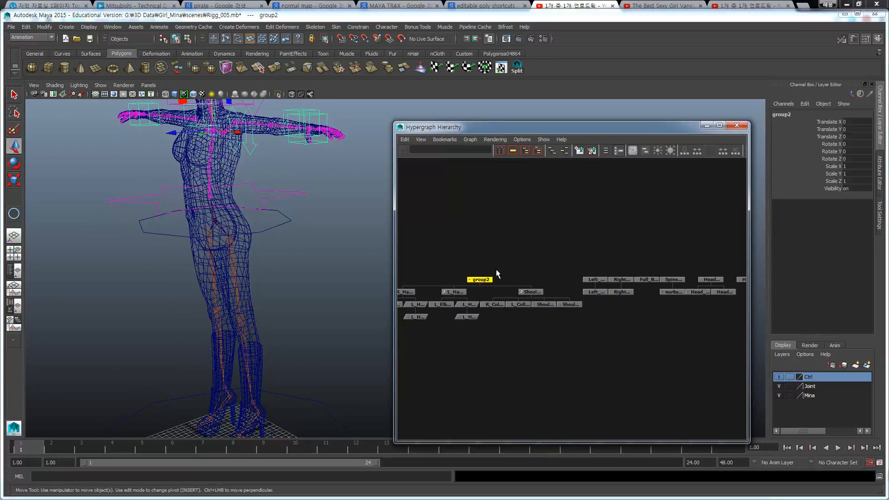
click(805, 115)
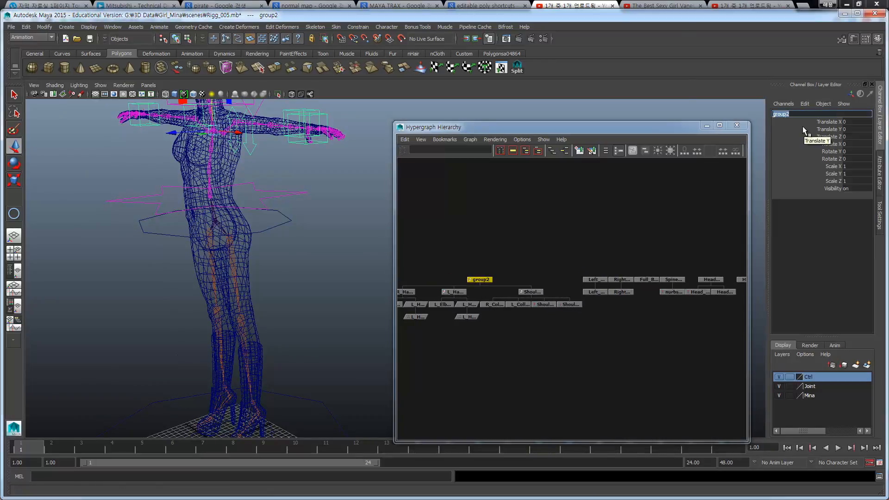
text(Arm_Group)
key(Return)
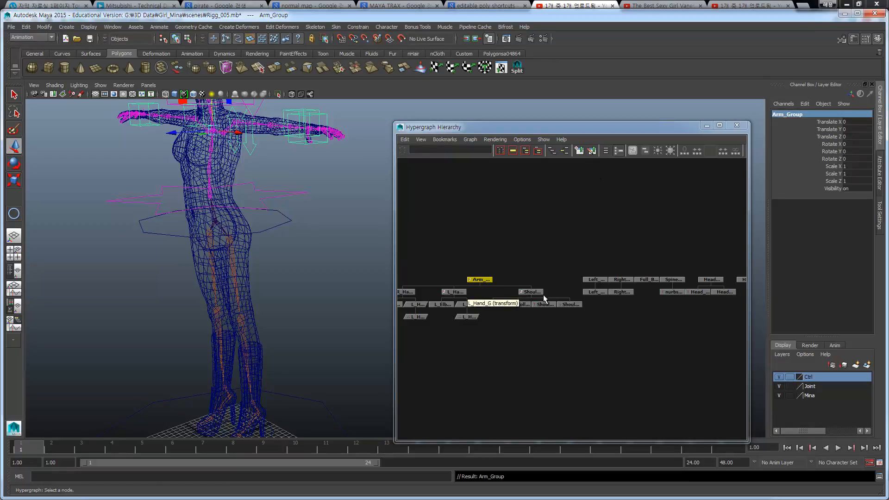
Parent Arm_Group under the Full_Body node and select Full_Body
alt+middle_drag(543, 294, 487, 305)
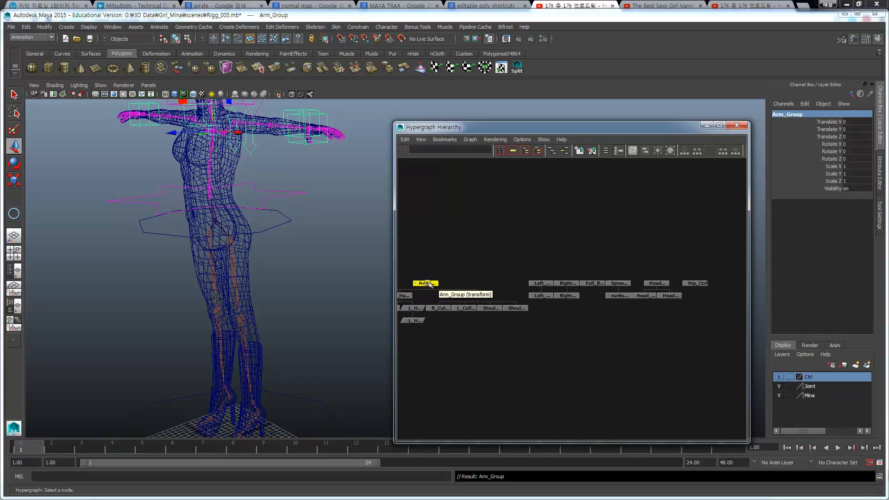
middle_drag(428, 283, 649, 311)
middle_drag(593, 287, 592, 286)
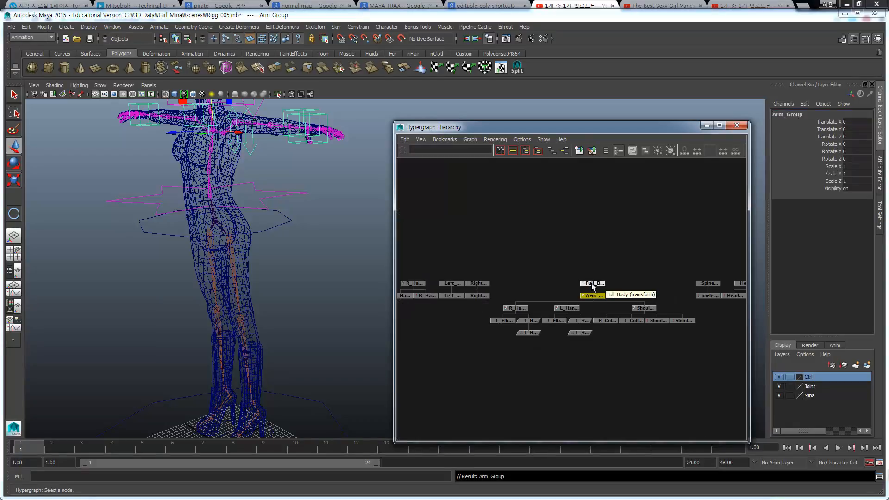
click(594, 283)
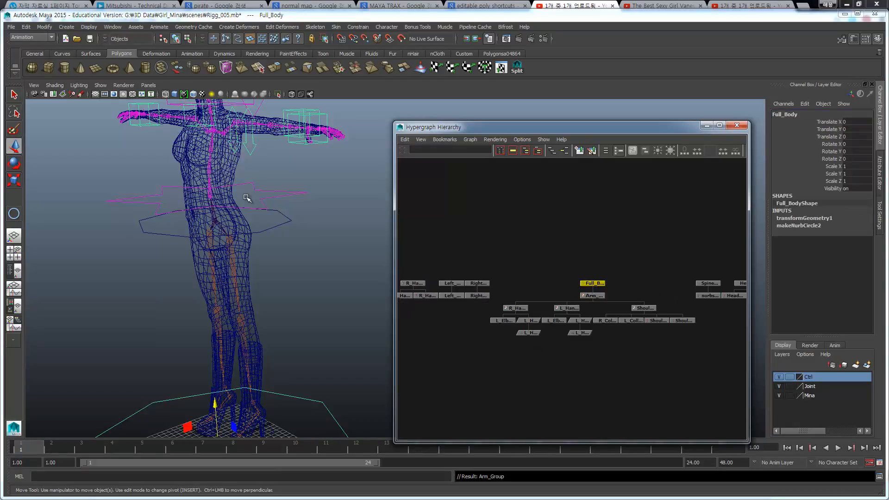
Parent the Left_Foot and Right_Foot nodes under Full_Body
alt+middle_drag(586, 321, 568, 320)
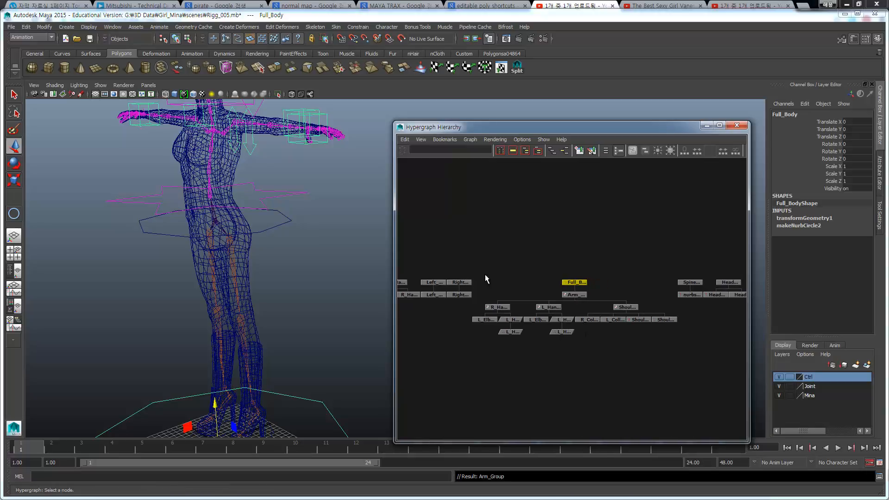
drag(484, 274, 427, 281)
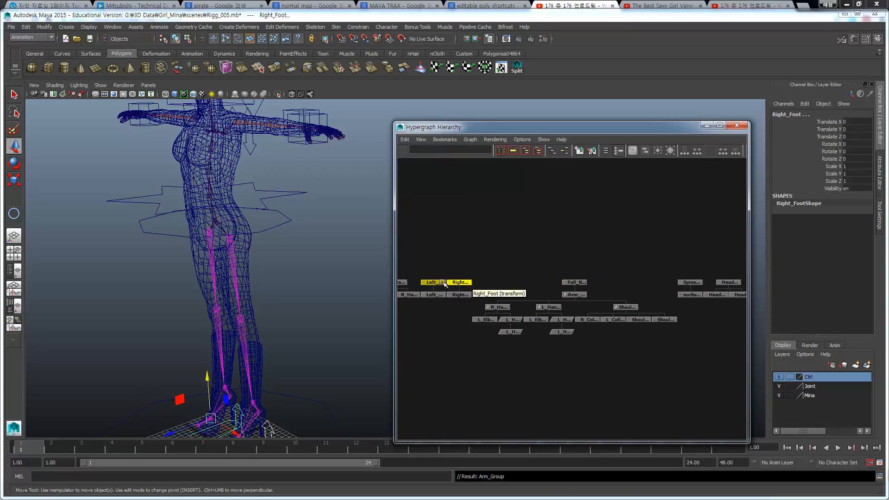
middle_drag(429, 283, 574, 283)
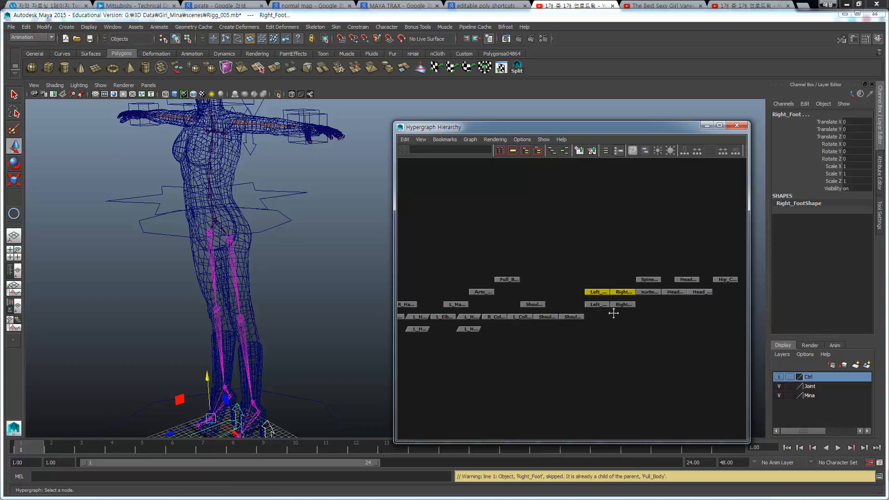
Select the Spine_Roll, Head_Ctrl and Hip_Ctrl nodes and parent them under Full_Body
scroll(668, 293, up, 3)
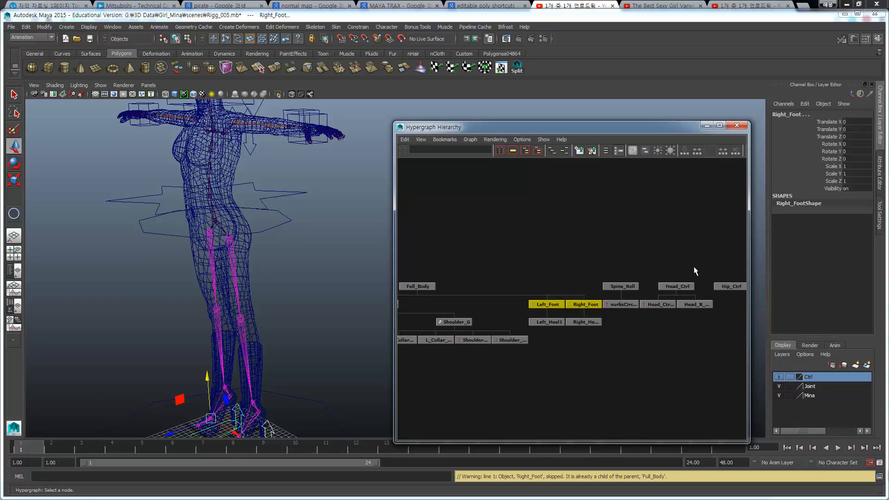
alt+middle_drag(698, 277, 663, 279)
drag(565, 288, 551, 284)
alt+middle_drag(551, 285, 595, 286)
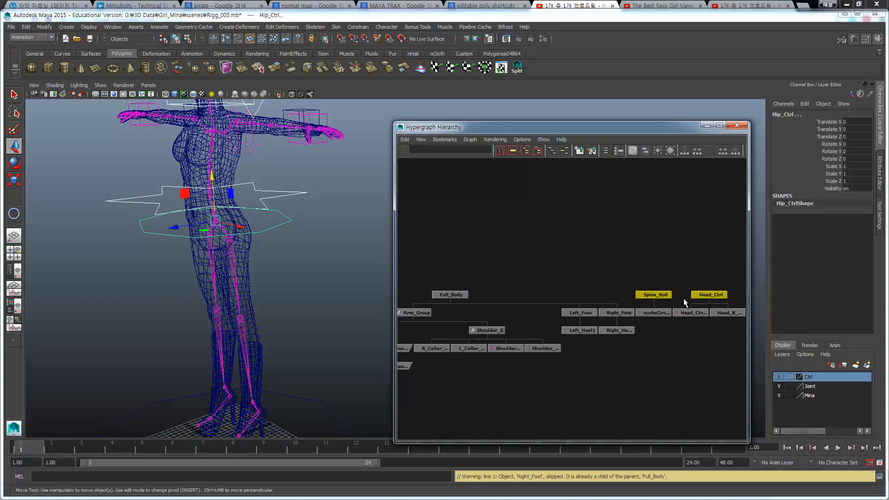
middle_drag(655, 295, 448, 292)
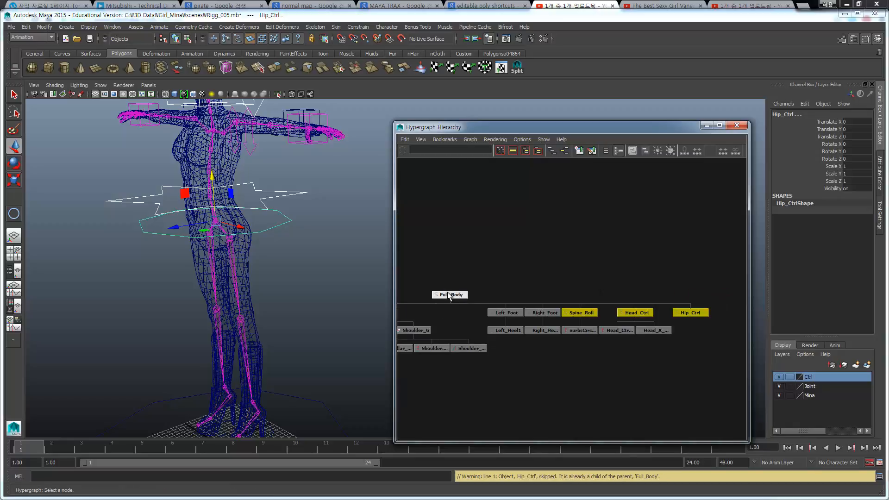
Test Hip_Ctrl by moving it vertically and rotating it about Z, undoing each change
alt+middle_drag(247, 254, 204, 264)
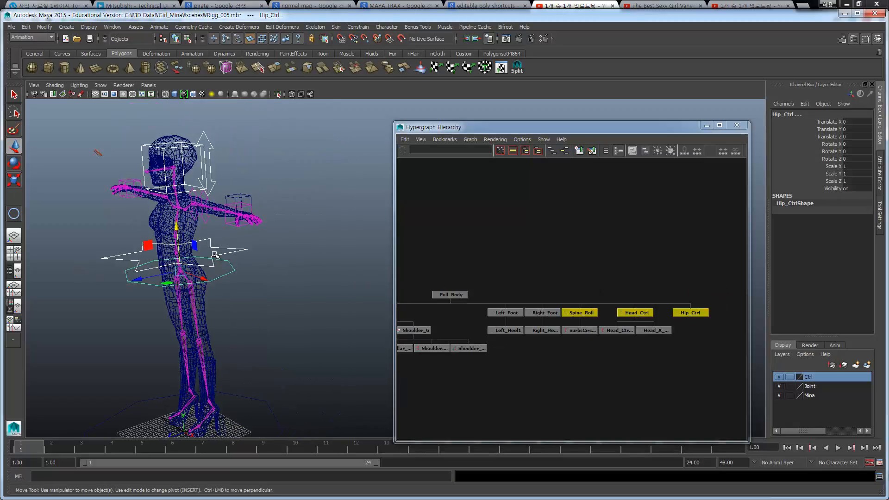
alt+drag(243, 282, 250, 273)
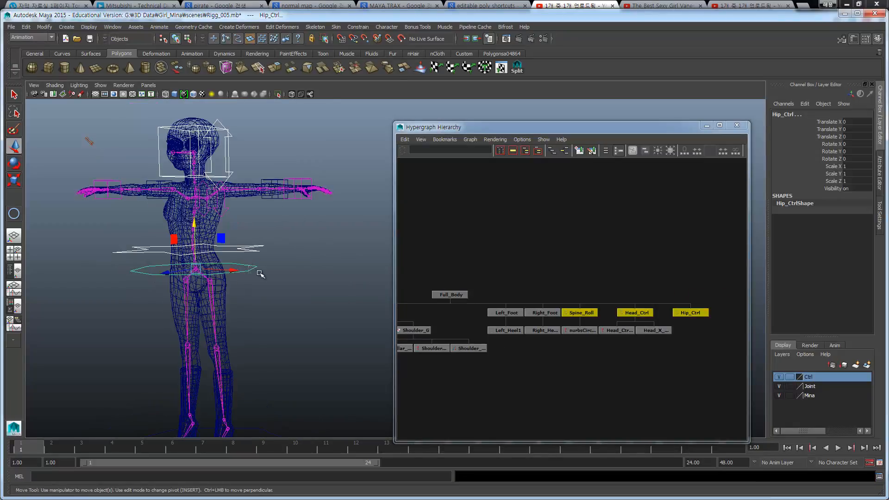
click(258, 270)
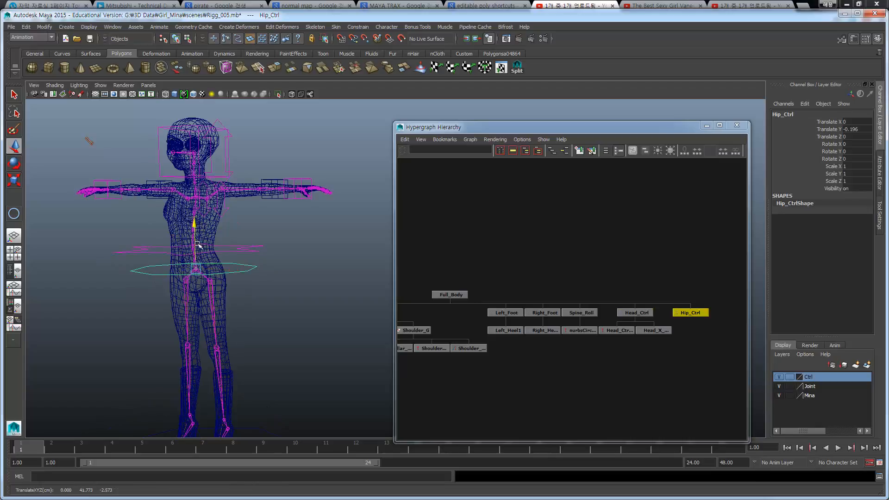
drag(195, 241, 195, 262)
key(ctrl+z)
key(e)
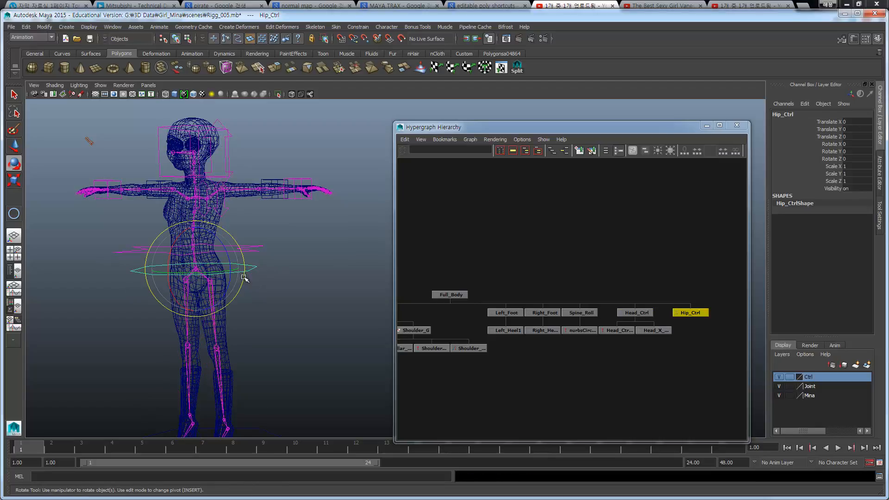
drag(228, 258, 238, 278)
key(ctrl+z)
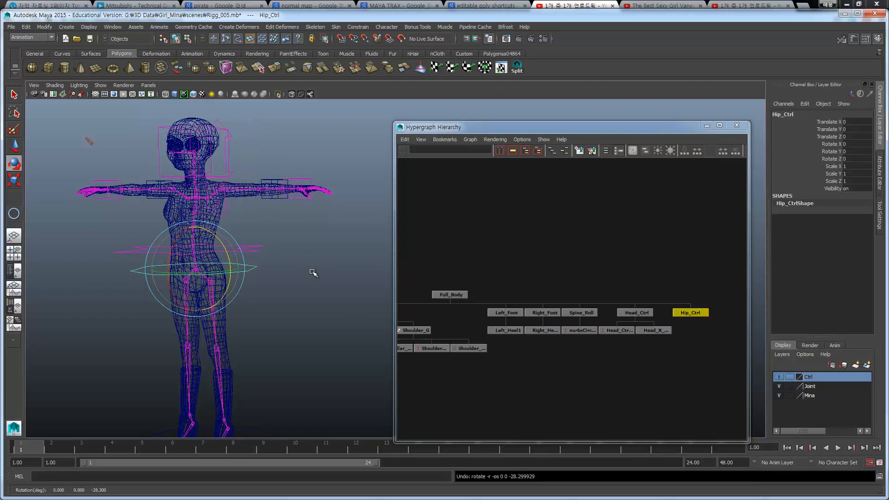
Test the Spine_Roll control by rotating it about Z, and undo the rotation
click(580, 313)
drag(222, 234, 303, 252)
key(ctrl+z)
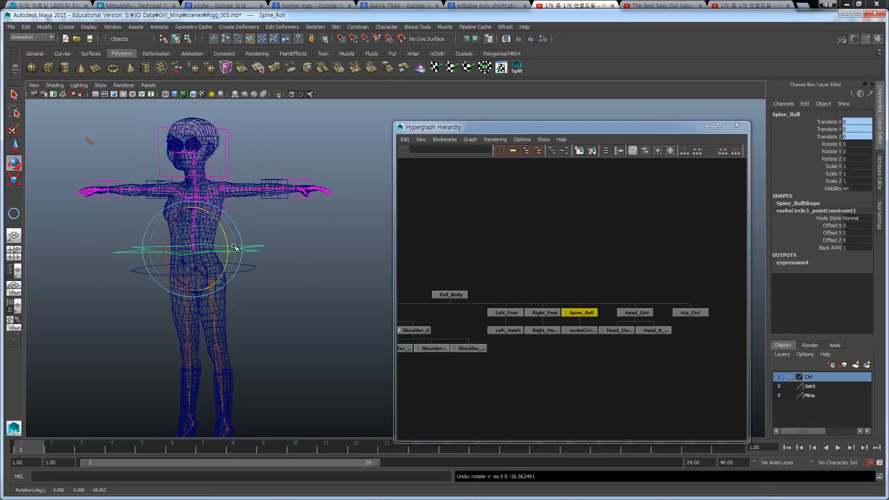
Review the whole character and its control hierarchy, and select the Full_Body node
alt+drag(238, 248, 273, 286)
scroll(557, 302, down, 5)
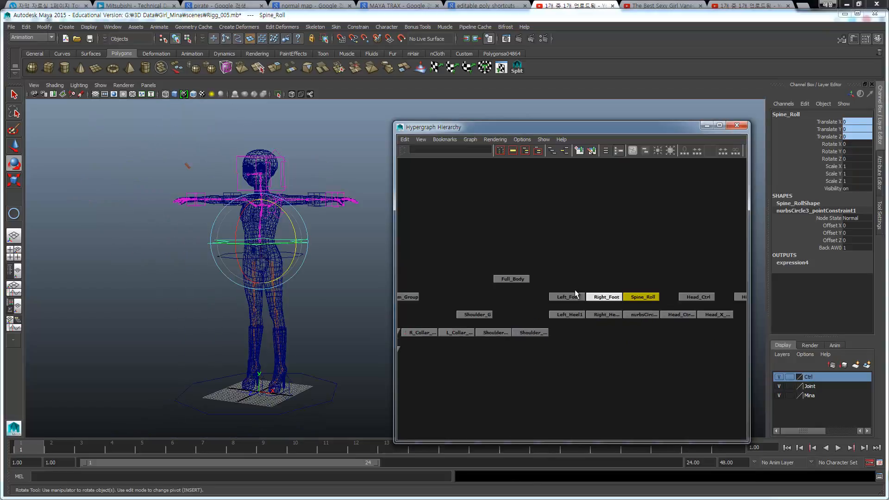
scroll(557, 301, down, 4)
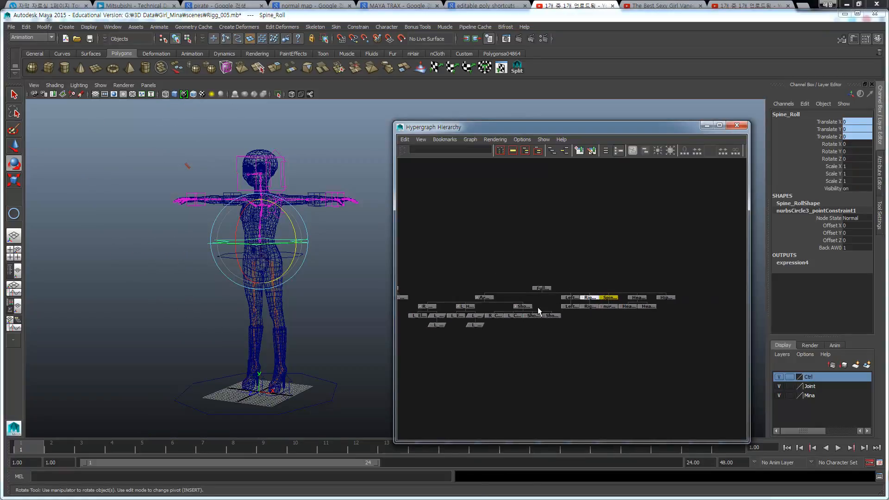
scroll(551, 302, up, 3)
alt+middle_drag(551, 303, 659, 317)
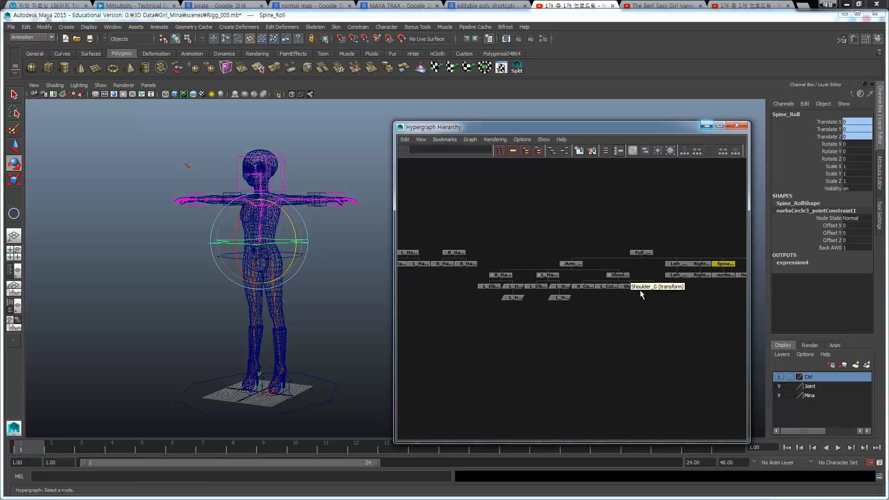
click(646, 254)
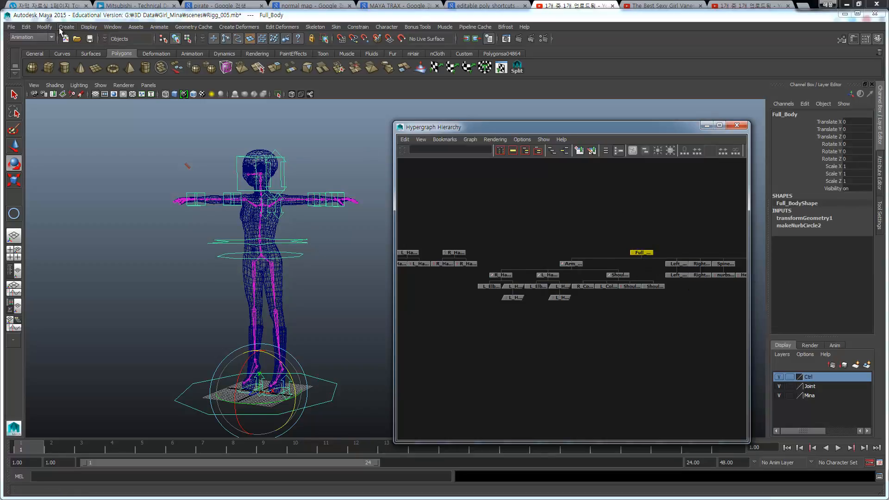
Select the whole hierarchy under Full_Body to check which controls it contains, and clear the selection
click(27, 27)
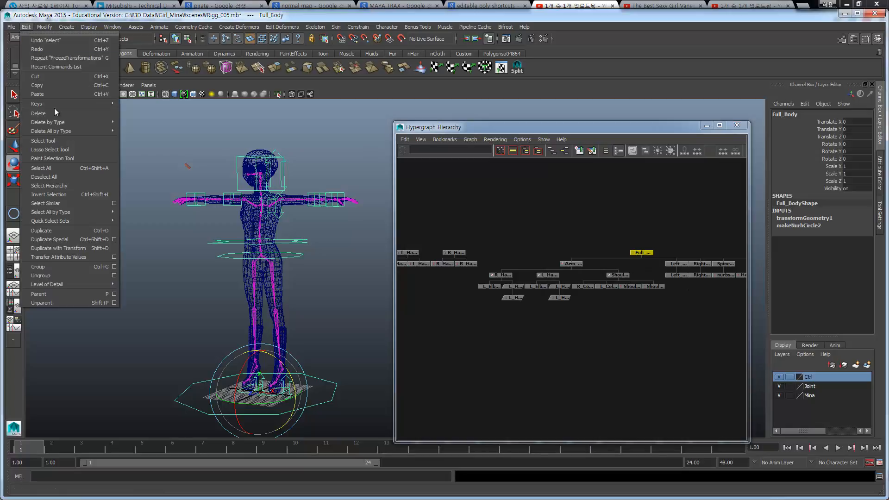
click(82, 185)
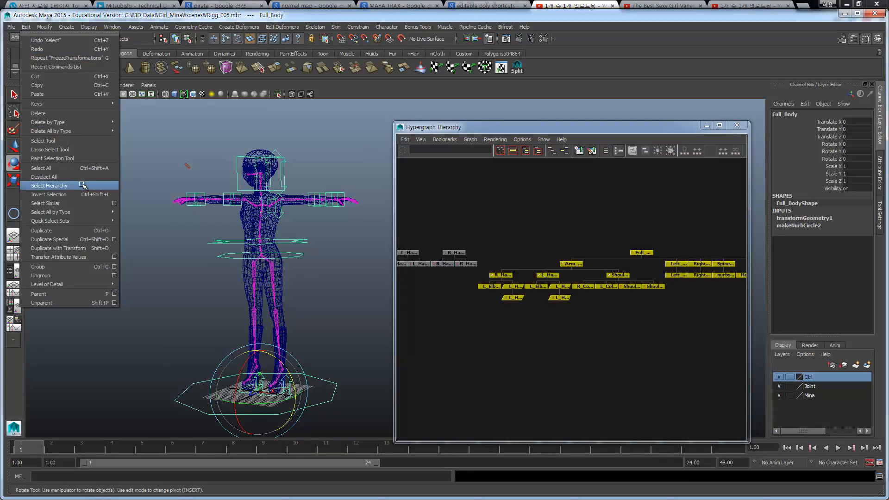
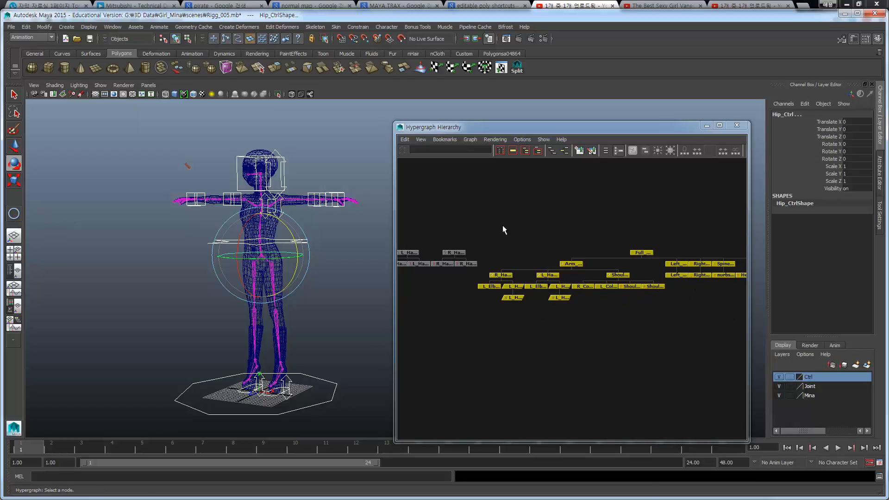
click(597, 218)
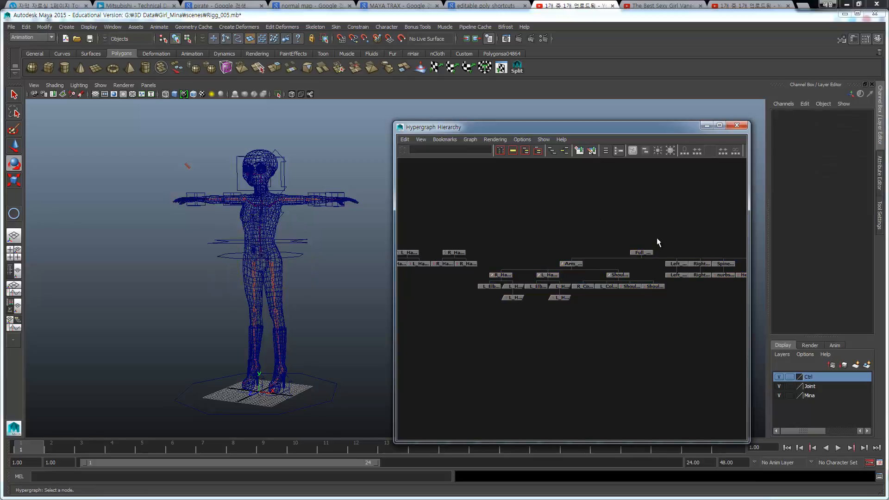
Select the Hip_Ctrl node under Full_Body and frame it in the viewport
alt+middle_drag(656, 283, 570, 282)
click(654, 266)
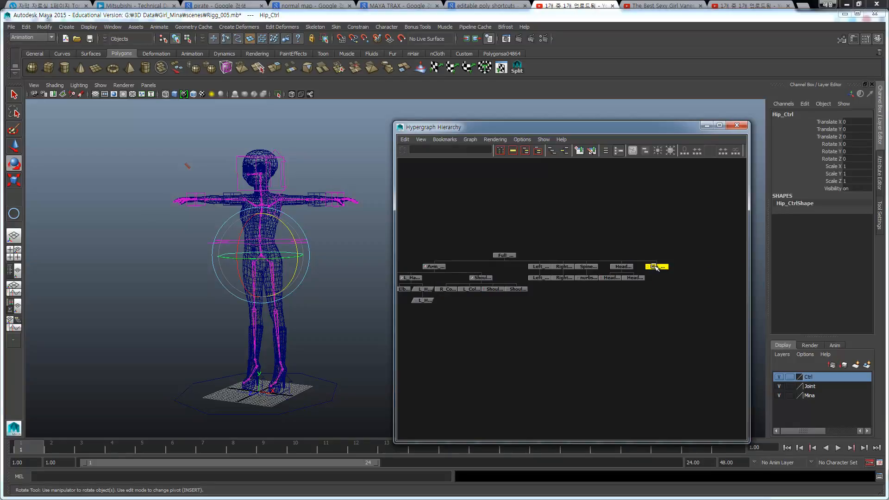
key(f)
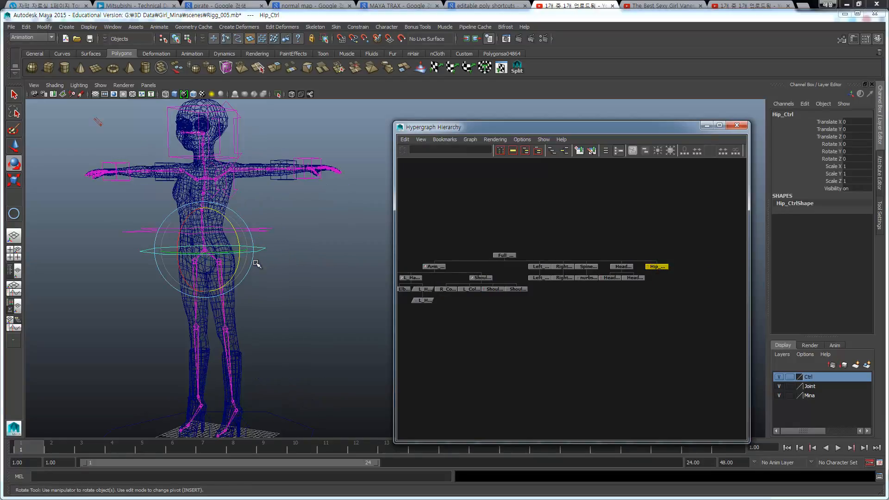
Test Hip_Ctrl by rotating it about Y, and undo the rotation
alt+drag(216, 257, 148, 304)
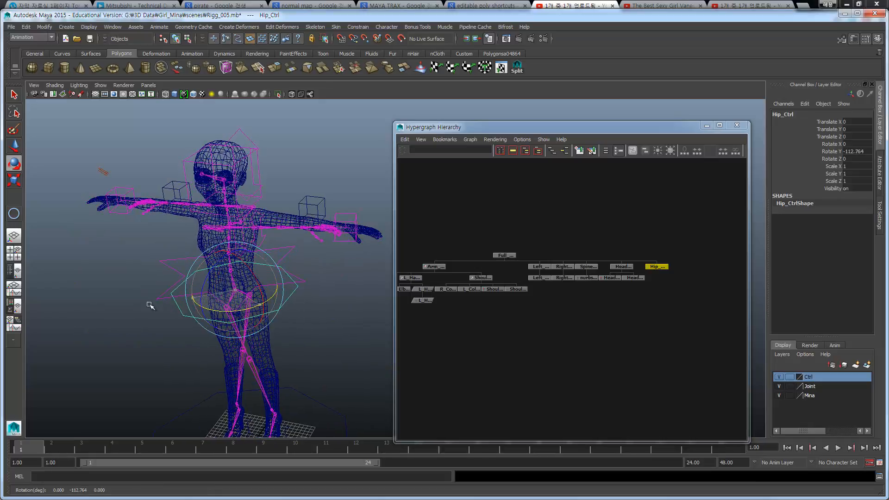
drag(267, 317, 272, 195)
key(ctrl+z)
alt+drag(362, 281, 383, 333)
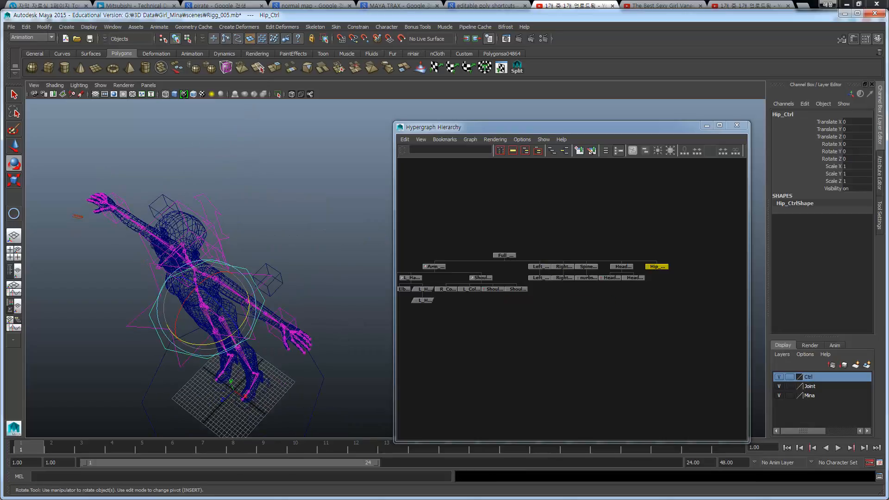
Minimize the hierarchy window and enable Hip_Ctrl's minimum and maximum rotation limits of -45 and 45 on X, Y and Z
click(878, 183)
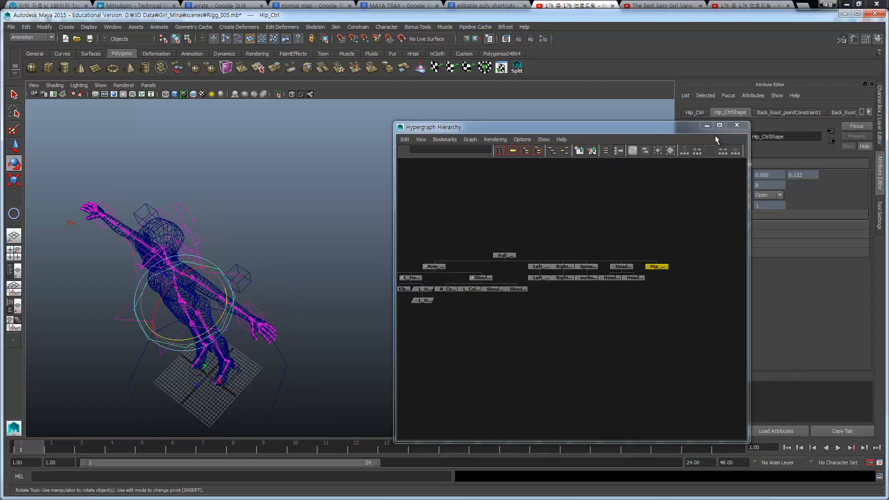
click(705, 125)
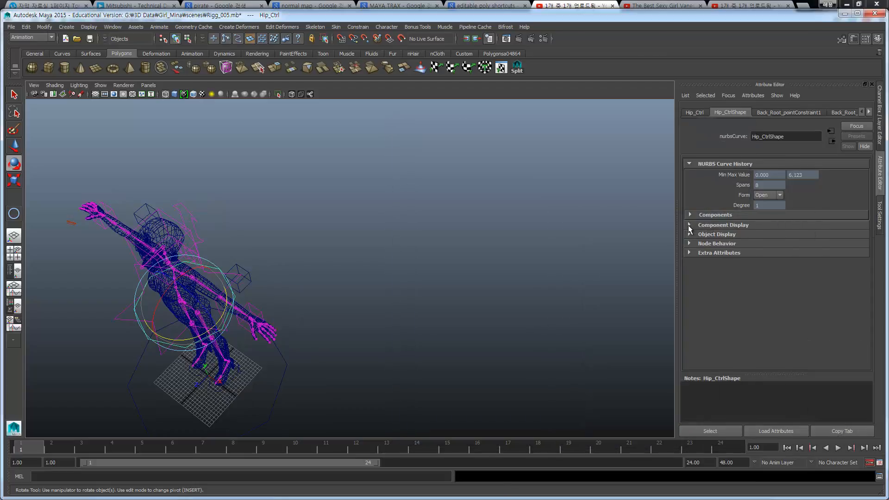
click(693, 112)
scroll(744, 289, down, 3)
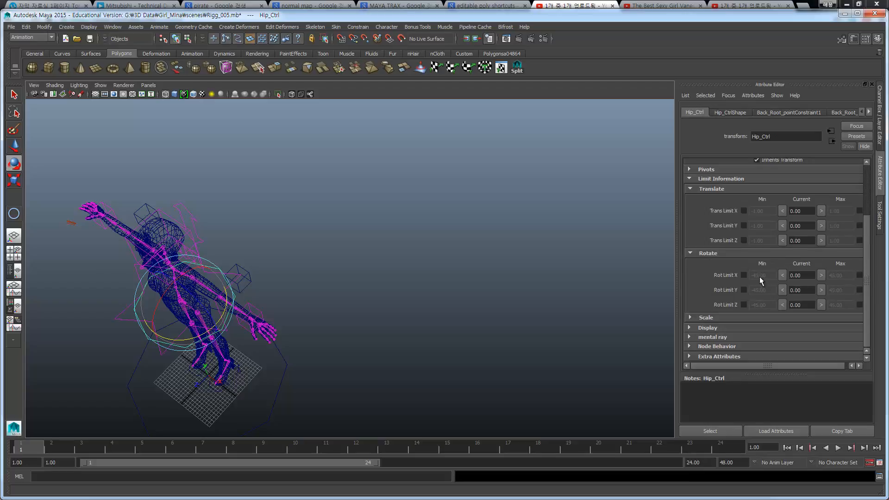
click(744, 274)
click(743, 290)
click(743, 305)
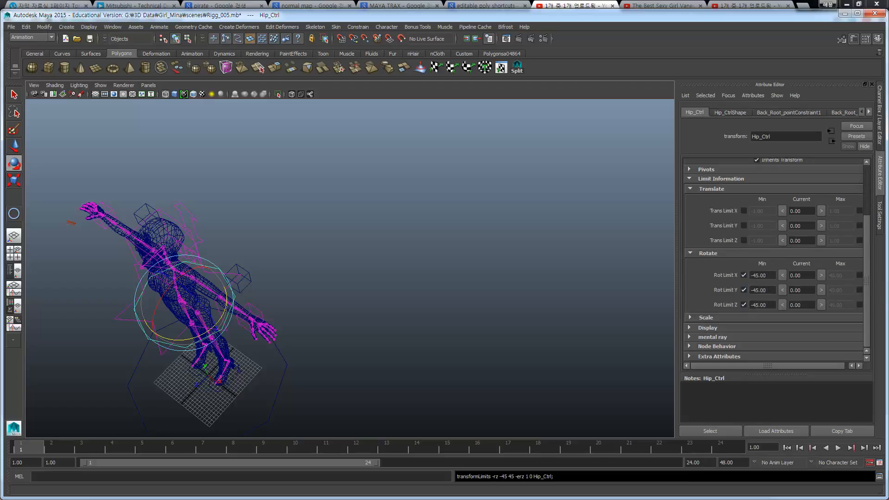
click(859, 305)
click(859, 290)
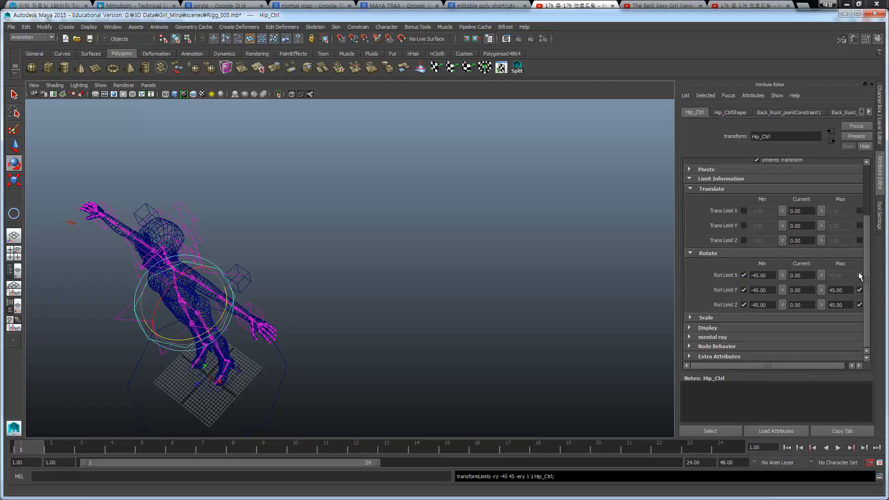
click(859, 275)
Set Hip_Ctrl's Y rotation limits to -90 minimum and 90 maximum
alt+drag(271, 307, 390, 292)
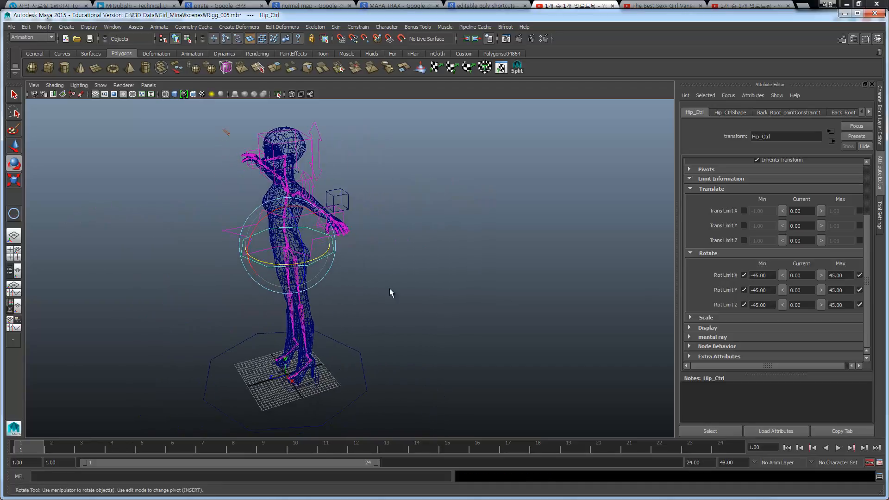
click(760, 290)
text(-90)
key(Tab)
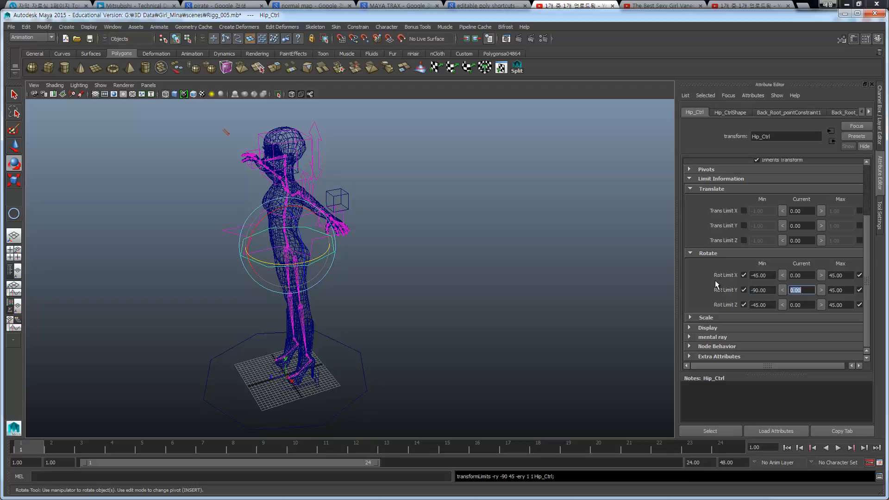
key(Tab)
text(90)
key(Return)
Test Hip_Ctrl's limits by rotating it about Y and Z, undoing each rotation
alt+drag(327, 276, 276, 284)
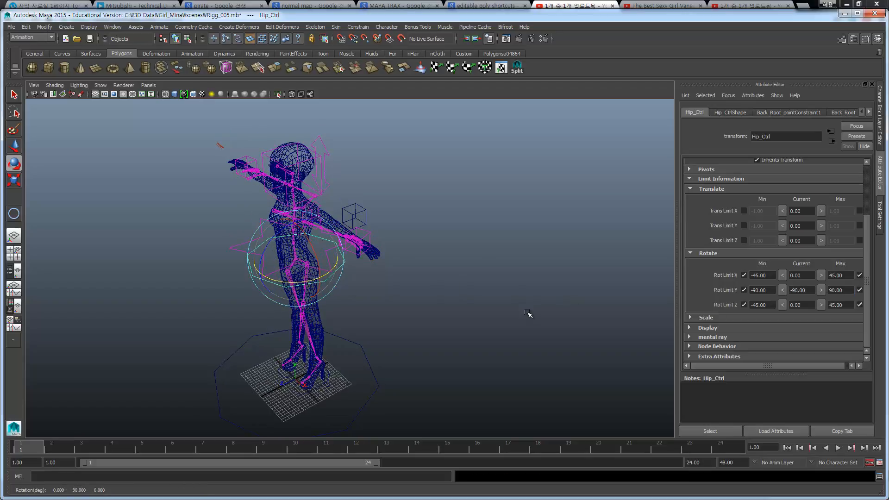
key(ctrl+z)
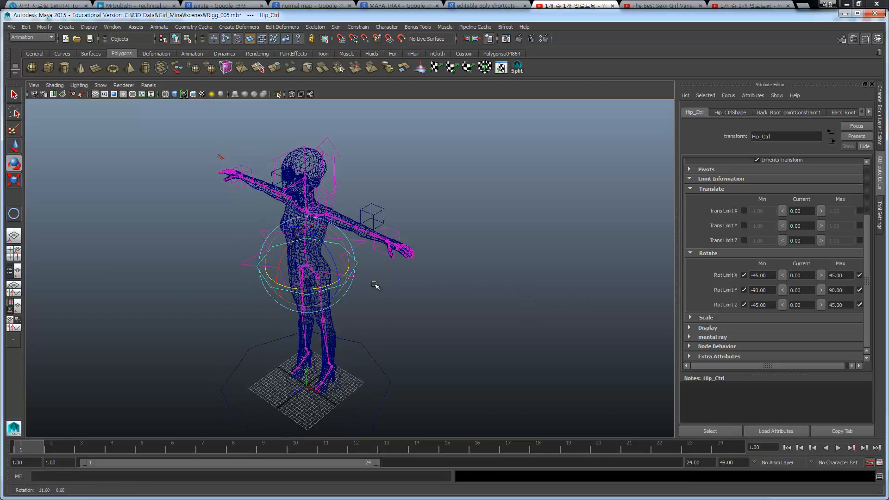
drag(769, 305, 749, 305)
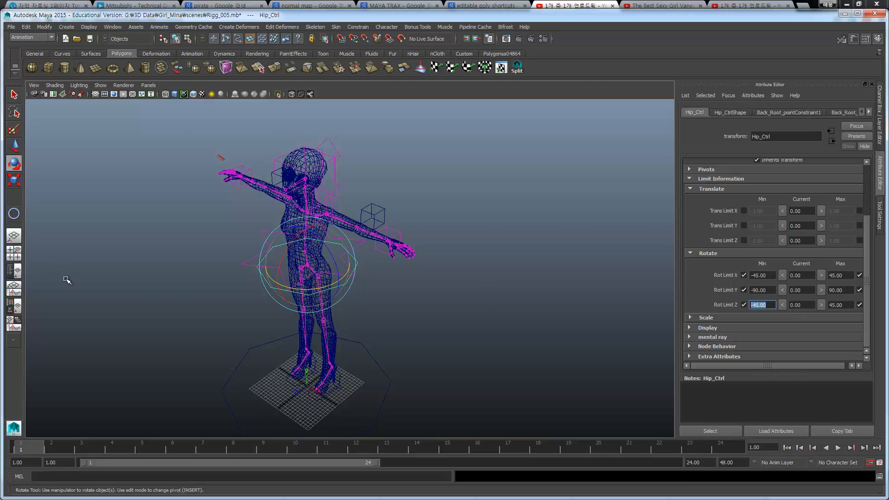
drag(337, 255, 408, 256)
key(ctrl+z)
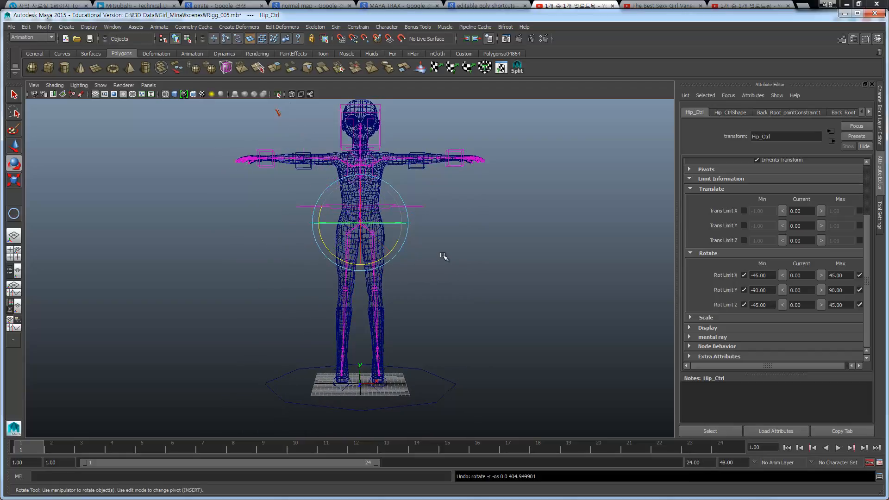
drag(389, 253, 407, 192)
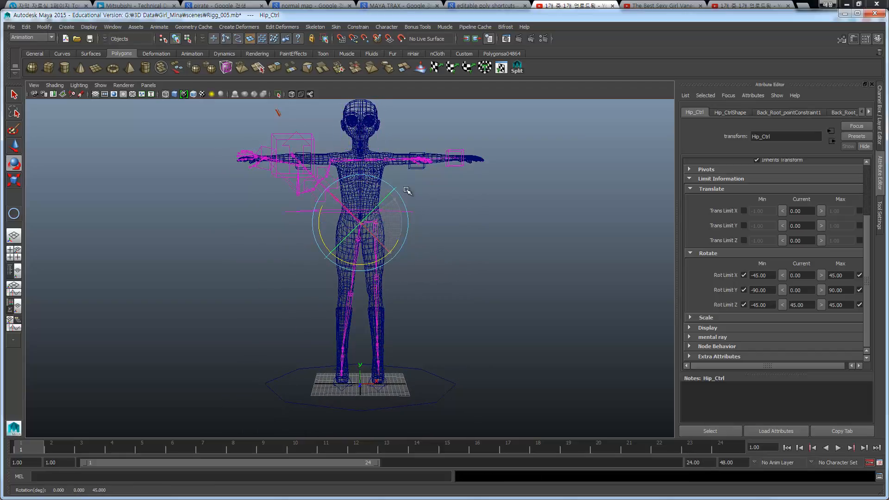
key(ctrl+z)
Switch Hip_Ctrl's rotation limits off and back on for X, Y and Z
drag(778, 276, 721, 277)
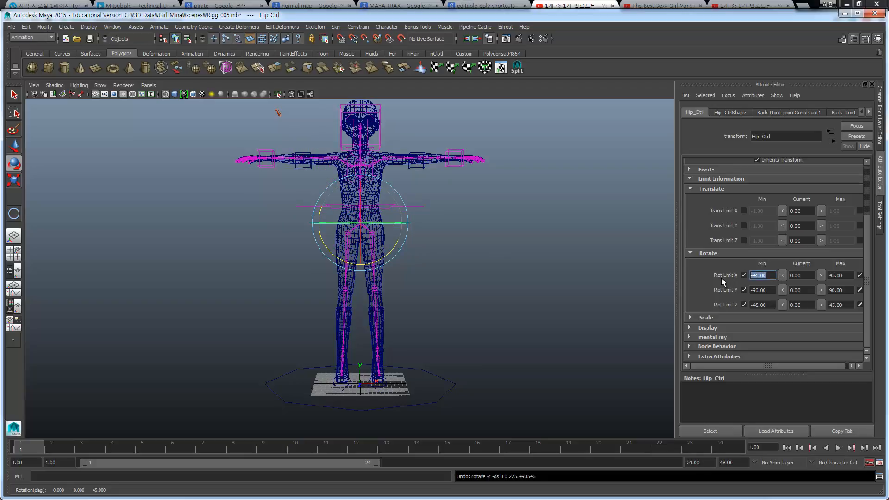
click(744, 275)
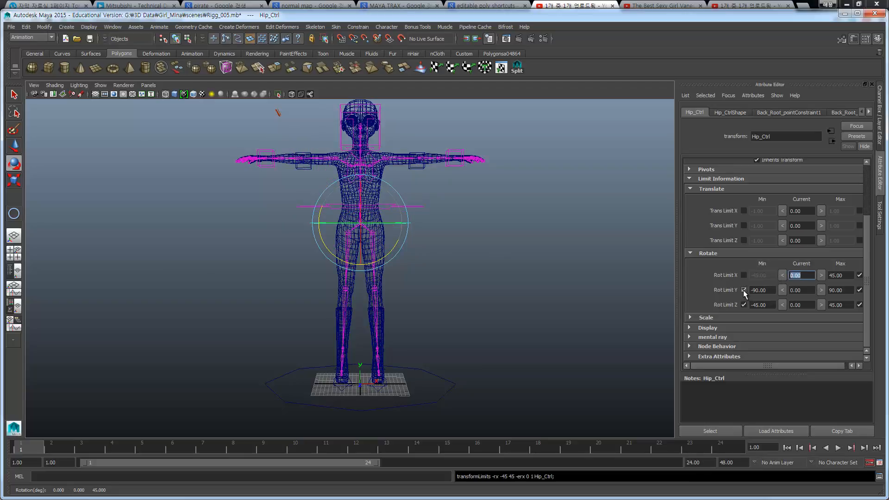
click(744, 304)
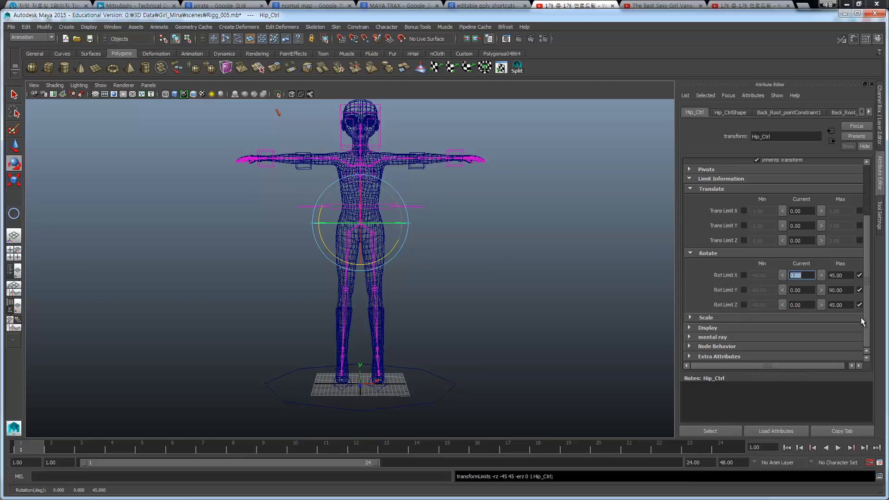
click(743, 275)
click(743, 304)
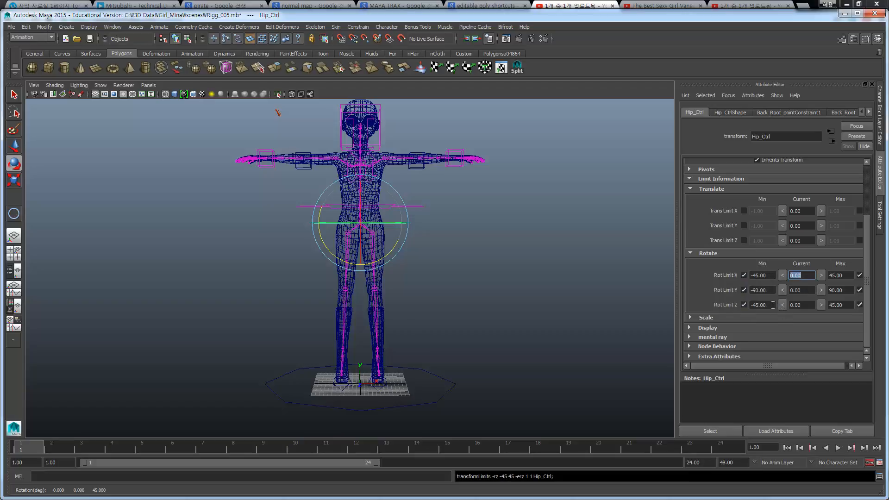
Set Hip_Ctrl's Z rotation limits to -60 minimum and 60 maximum
drag(853, 305, 826, 305)
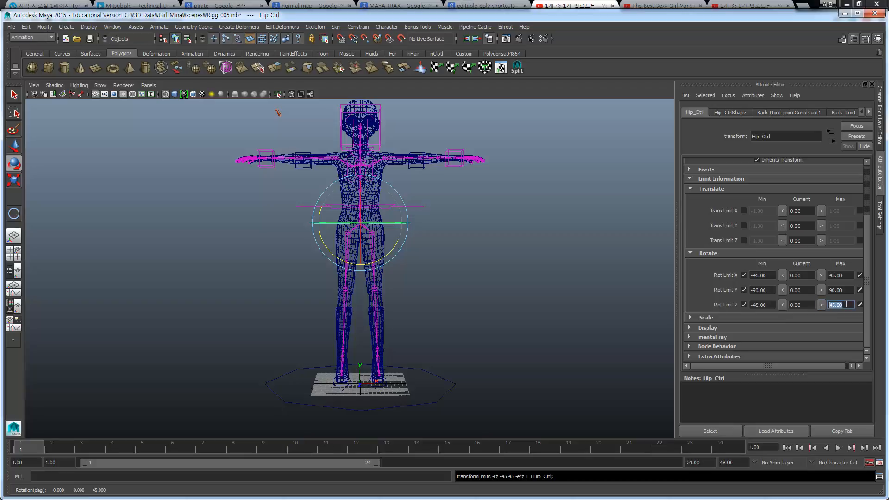
text(60)
key(Return)
drag(769, 306, 726, 305)
text(-)
Select Spine_Roll and enable its -45 minimum rotation limits on X, Y and Z and 45 maximum limits on Y and Z
alt+drag(431, 190, 423, 203)
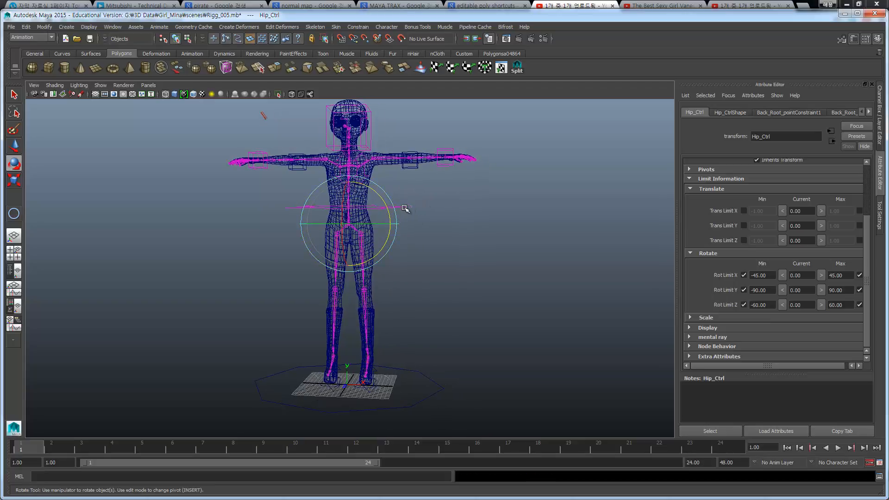
click(406, 210)
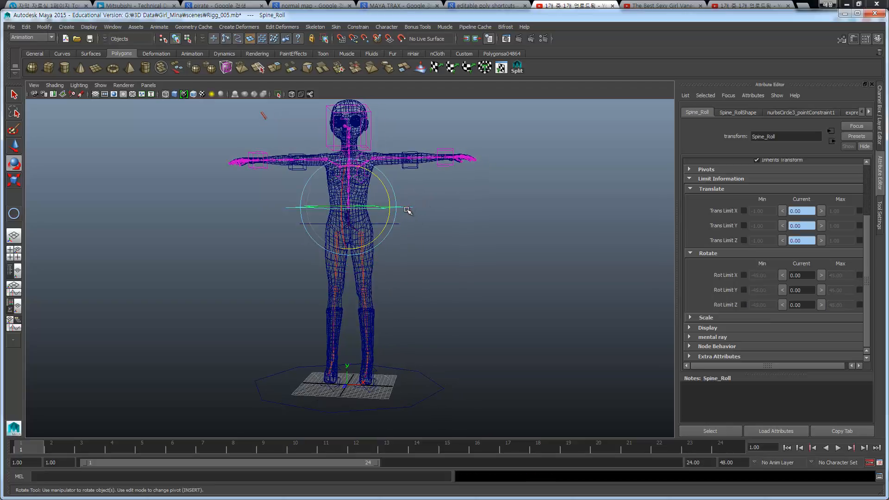
click(743, 275)
click(743, 290)
click(743, 304)
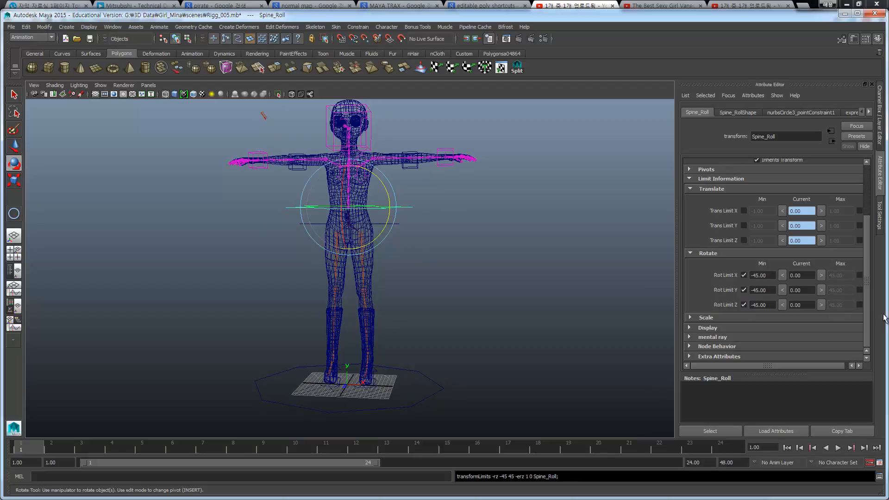
click(859, 290)
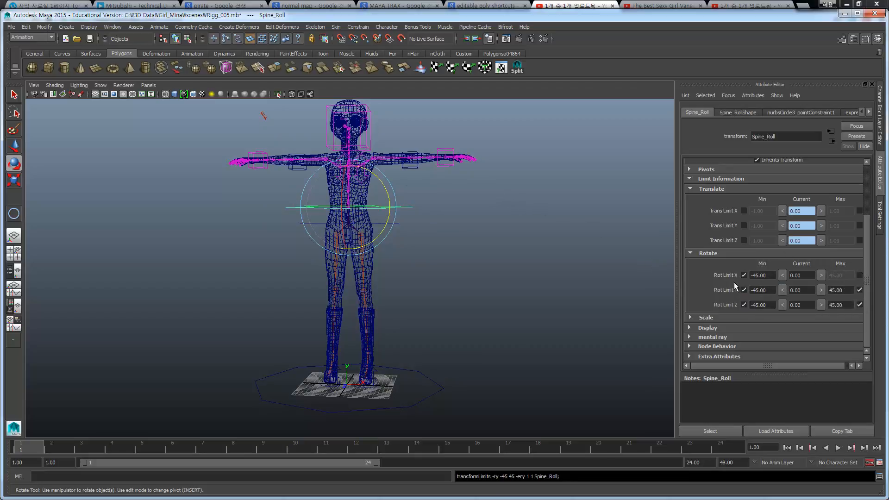
Set Spine_Roll's minimum Y rotation limit to -90 and test rotating the control about Y
click(774, 290)
text(-90)
key(Return)
alt+drag(383, 244, 343, 269)
alt+drag(342, 270, 345, 218)
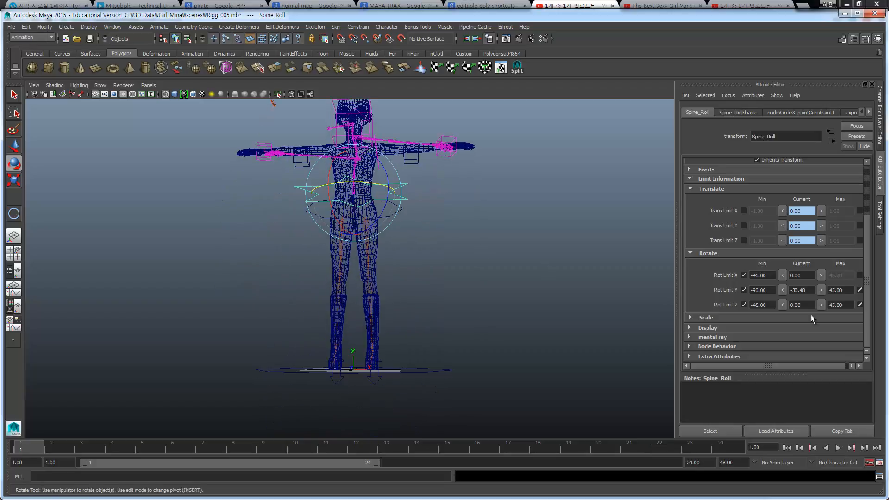
Set Spine_Roll's Y rotation limits to -30 minimum and 30 maximum
double_click(773, 291)
text(-30)
key(Return)
double_click(850, 291)
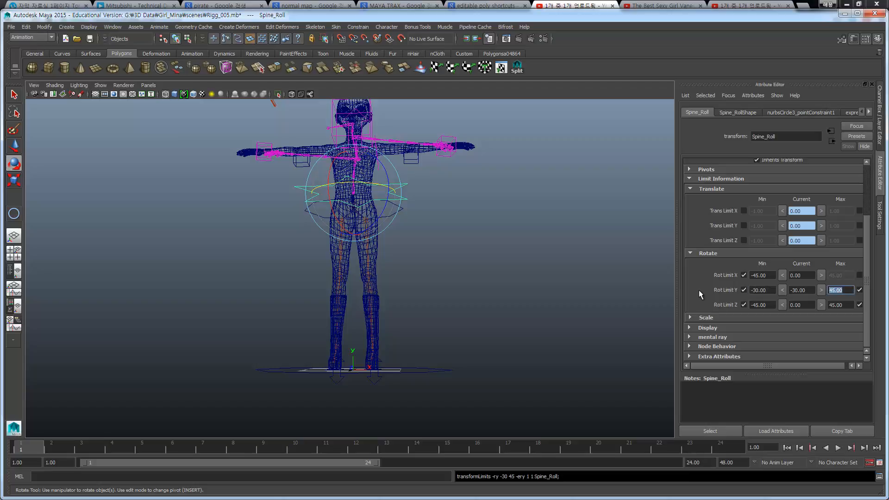
text(30)
key(Return)
Reset Spine_Roll's current Y rotation to 0 and enable its maximum X rotation limit of 45
double_click(804, 290)
text(0)
key(Return)
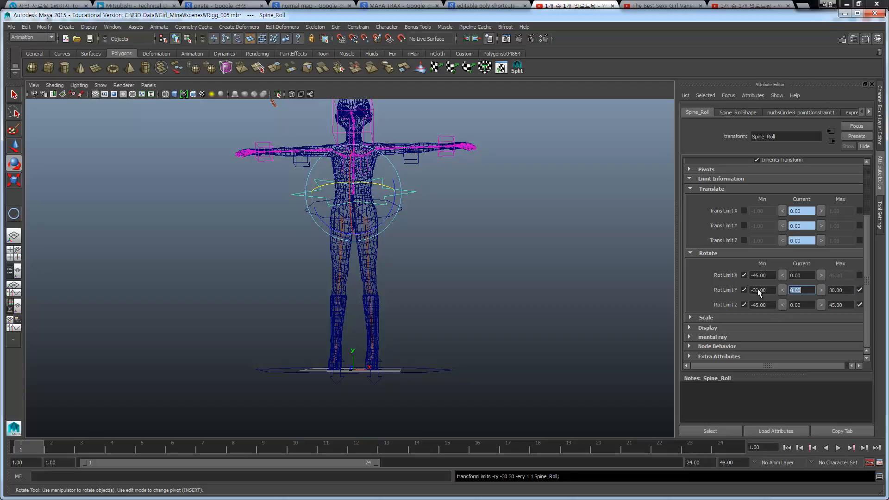
click(859, 274)
Test the rotation limits of Spine_Roll by rotating it about X and about Y, undoing each test rotation
alt+drag(396, 247, 307, 245)
key(ctrl+z)
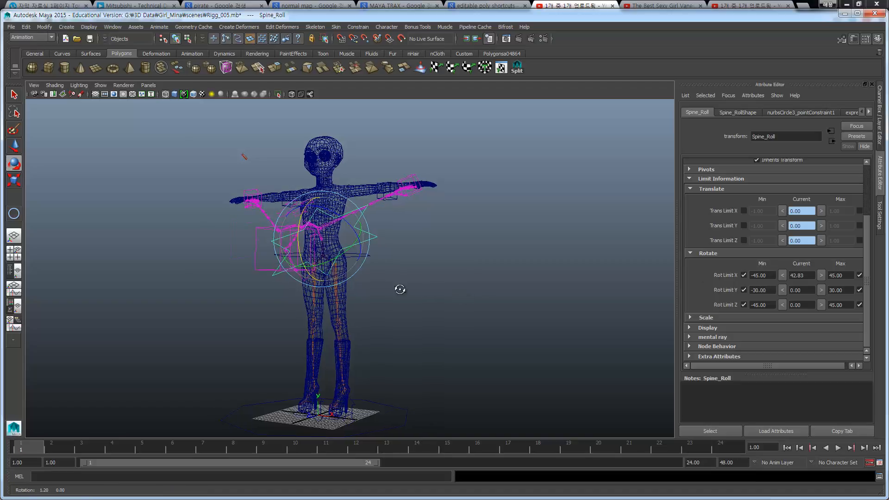
alt+drag(396, 290, 619, 278)
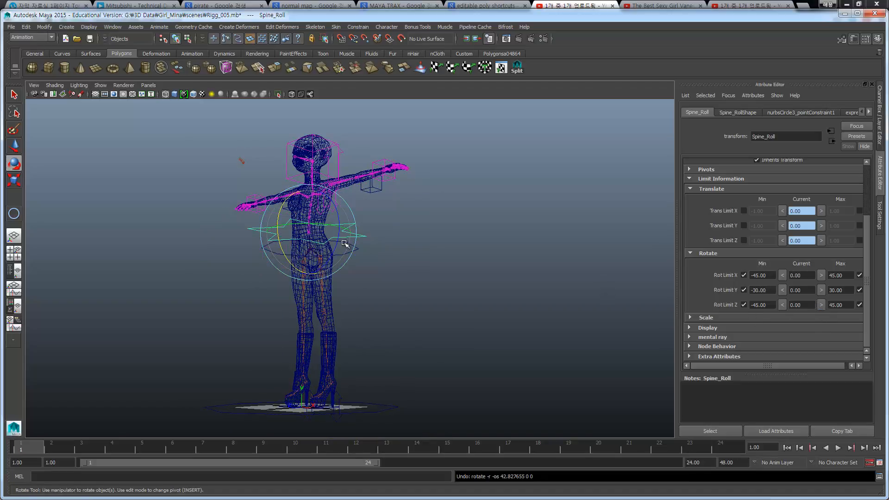
mouse_move(317, 275)
alt+mouse_down()
mouse_move(346, 298)
mouse_move(306, 273)
alt+mouse_up()
alt+drag(350, 220, 357, 268)
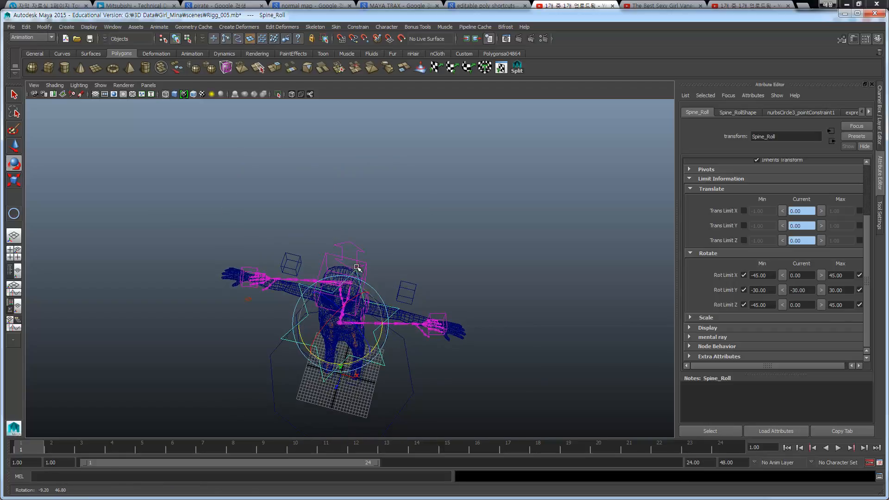
key(ctrl+z)
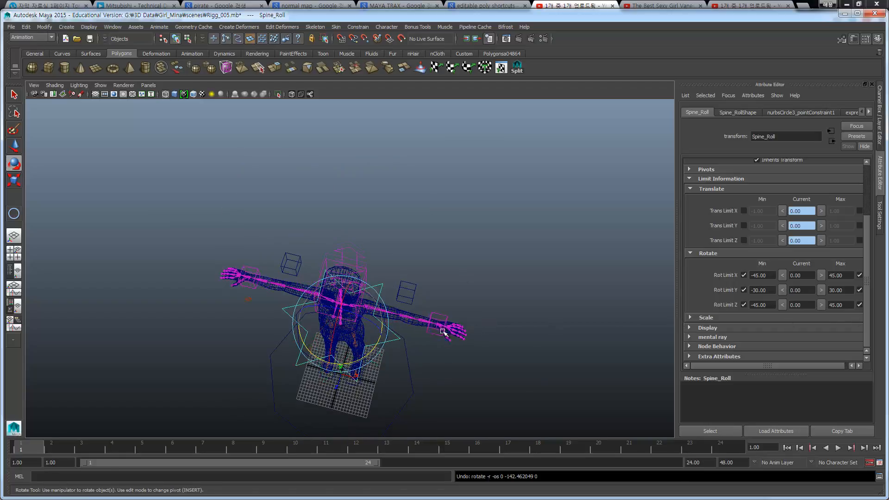
drag(366, 349, 355, 359)
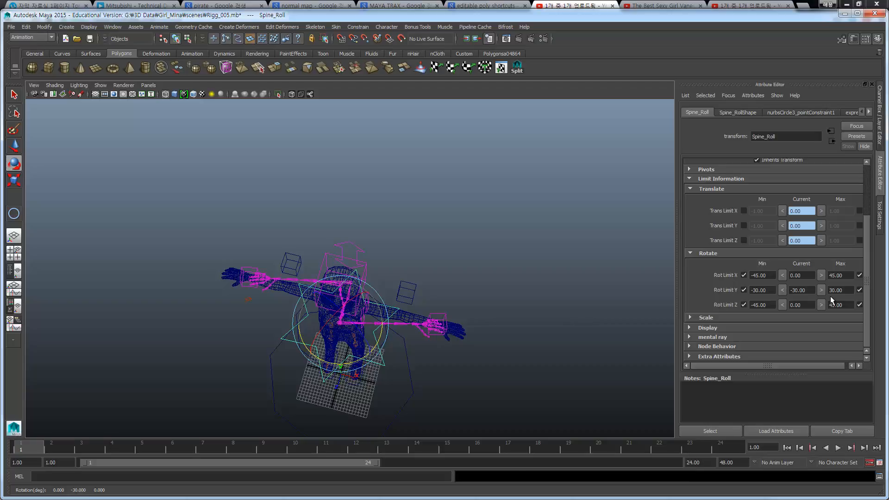
key(ctrl+z)
Test rotating Spine_Roll forward about X and sideways about Z, undoing both rotations
alt+drag(319, 306, 275, 278)
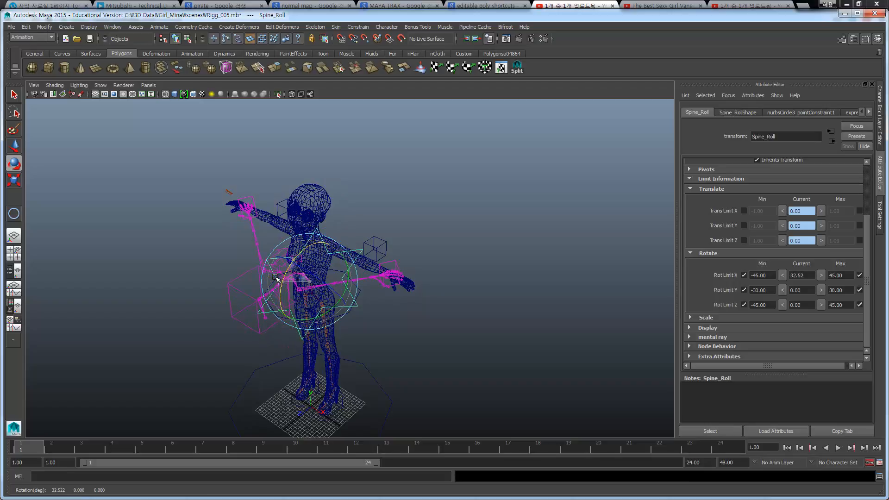
key(ctrl+z)
alt+drag(333, 277, 358, 290)
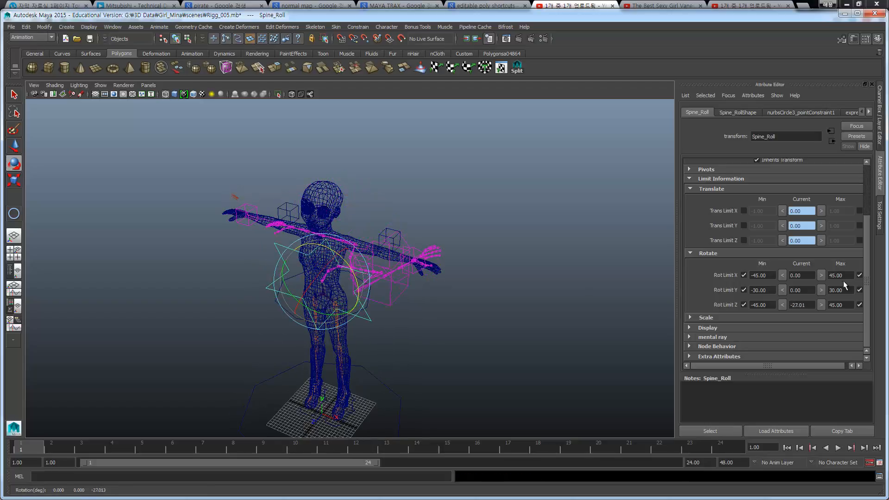
key(ctrl+z)
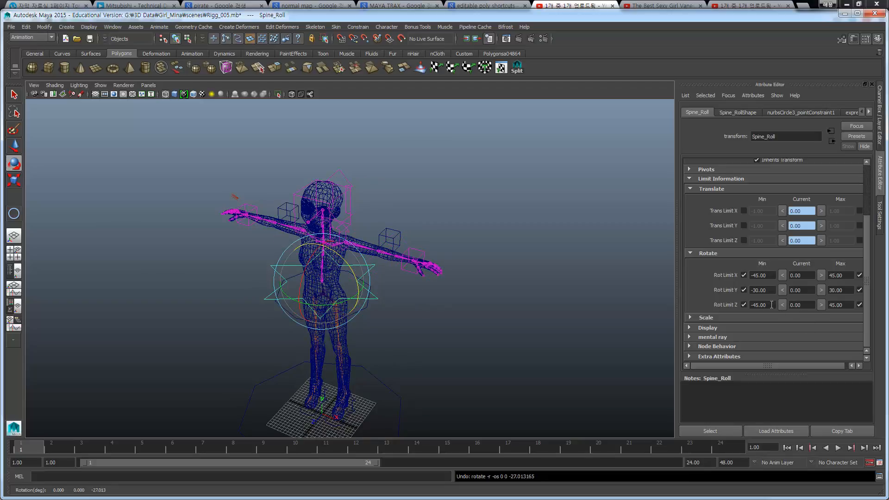
Set Spine_Roll's Z rotation limits to -30 minimum and 30 maximum
click(771, 304)
text(-30)
key(Return)
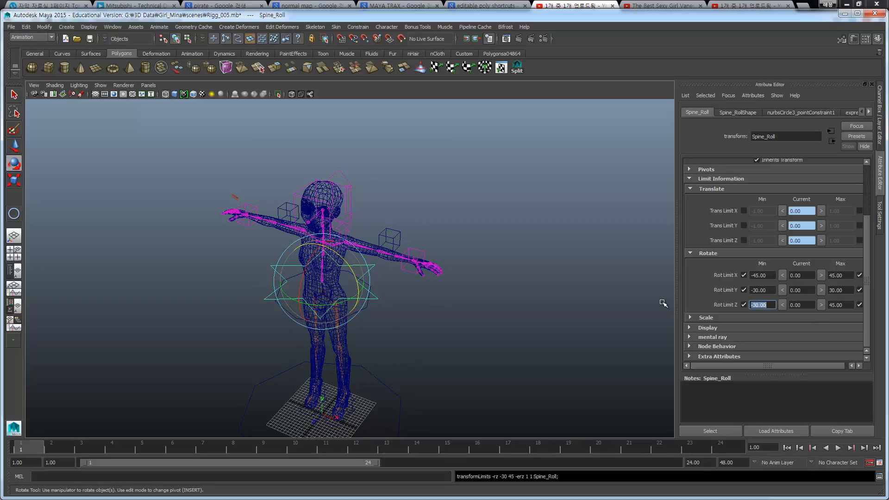
click(845, 305)
alt+drag(507, 254, 516, 262)
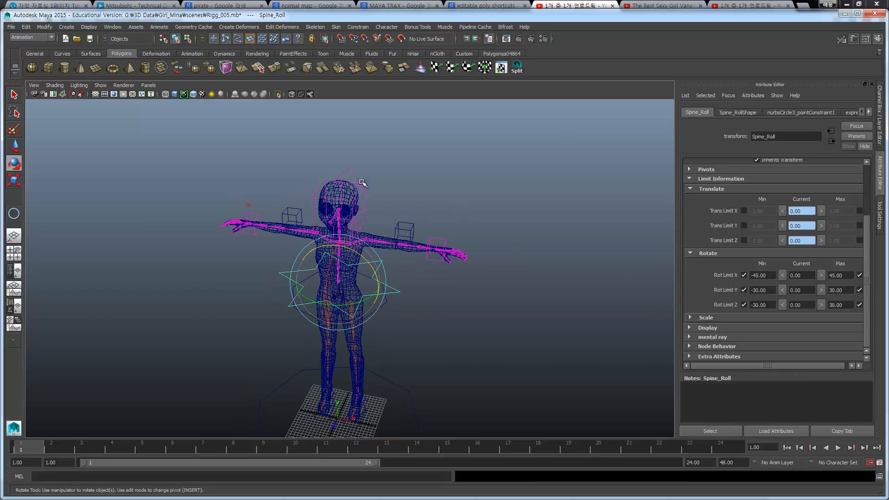
Test the Z rotation limits of Spine_Roll by rotating it sideways twice, undoing each rotation
drag(359, 259, 386, 303)
key(ctrl+z)
drag(362, 255, 378, 307)
key(ctrl+z)
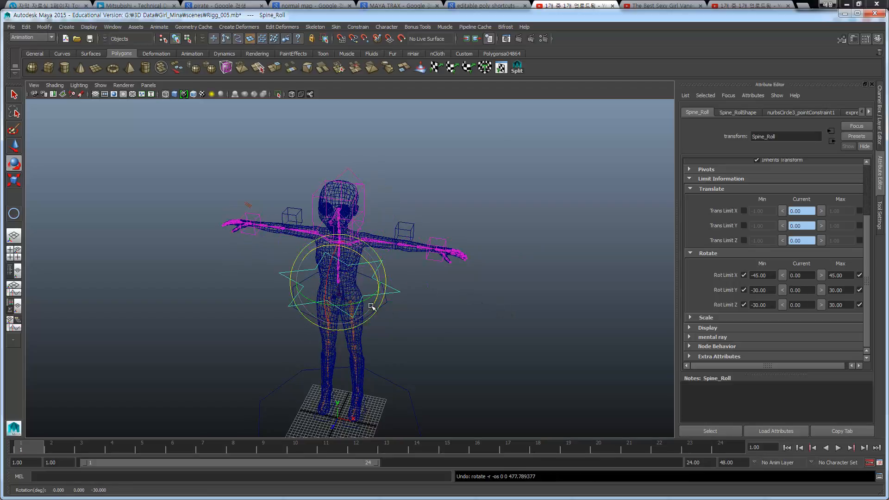
Select Hip_Ctrl and test its rotation about X and Z against its limits, undoing the test rotations
alt+middle_drag(420, 306, 431, 296)
click(429, 307)
drag(392, 289, 402, 305)
alt+drag(376, 334, 330, 325)
drag(309, 258, 359, 207)
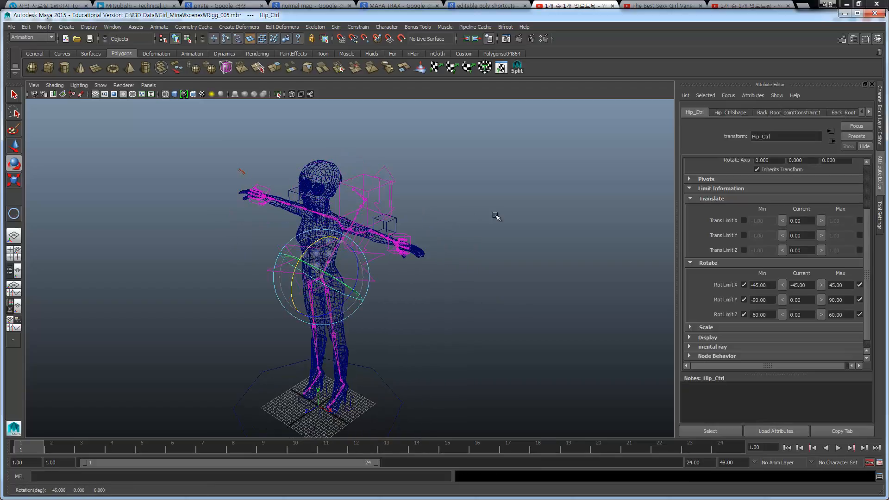
drag(275, 293, 412, 216)
drag(360, 240, 296, 357)
key(ctrl+z)
alt+drag(352, 319, 389, 283)
drag(345, 226, 312, 329)
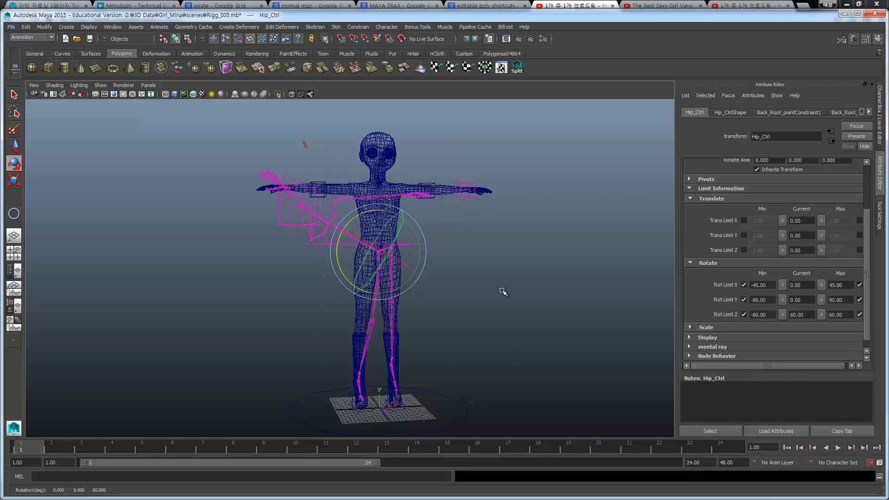
key(ctrl+z)
Examine the control hierarchy under Full_Body in a maximized Hypergraph Hierarchy window, then minimize the window
alt+middle_drag(457, 213, 445, 260)
alt+drag(445, 260, 418, 264)
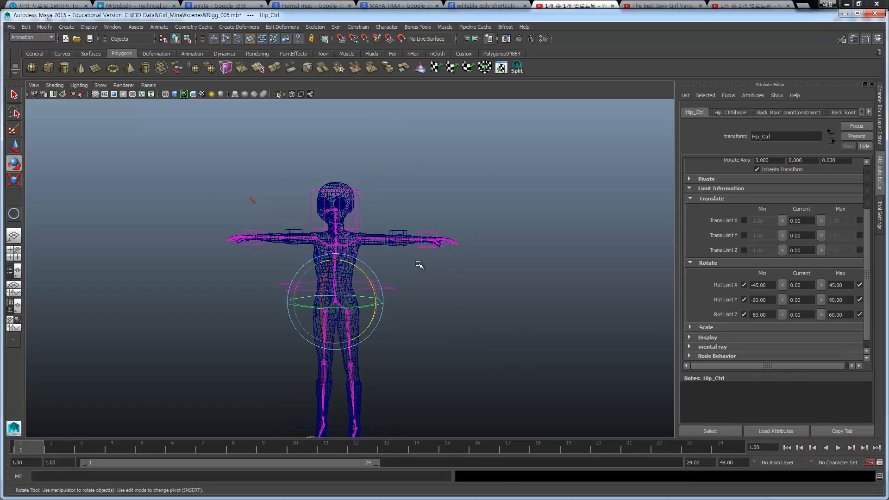
alt+drag(413, 376, 421, 336)
alt+middle_drag(421, 336, 436, 282)
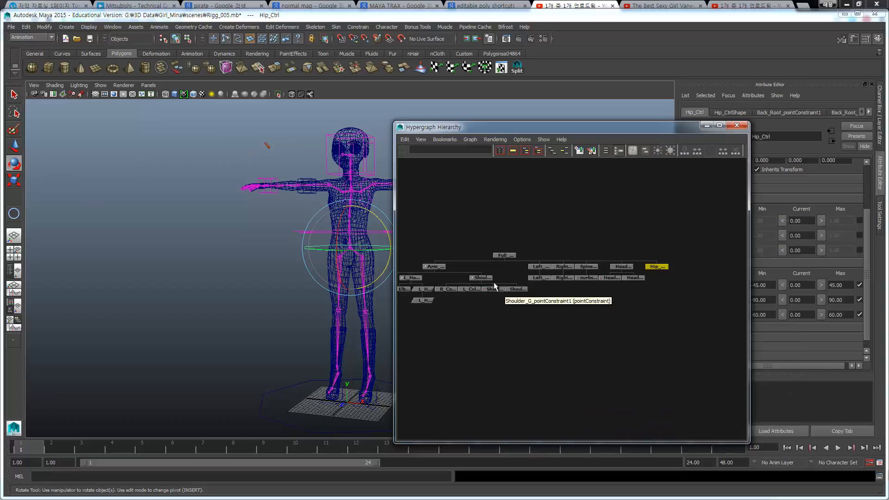
click(719, 125)
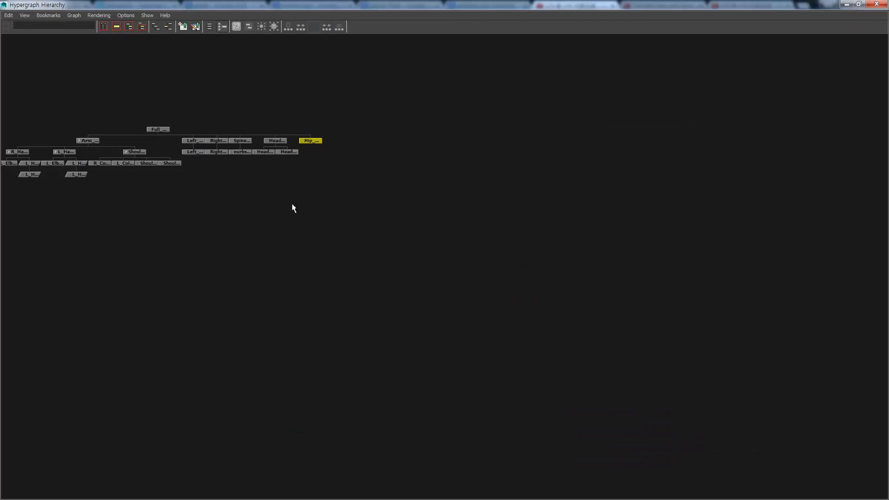
alt+right_drag(504, 288, 728, 187)
scroll(728, 186, up, 1)
alt+middle_drag(699, 211, 543, 245)
scroll(539, 246, up, 2)
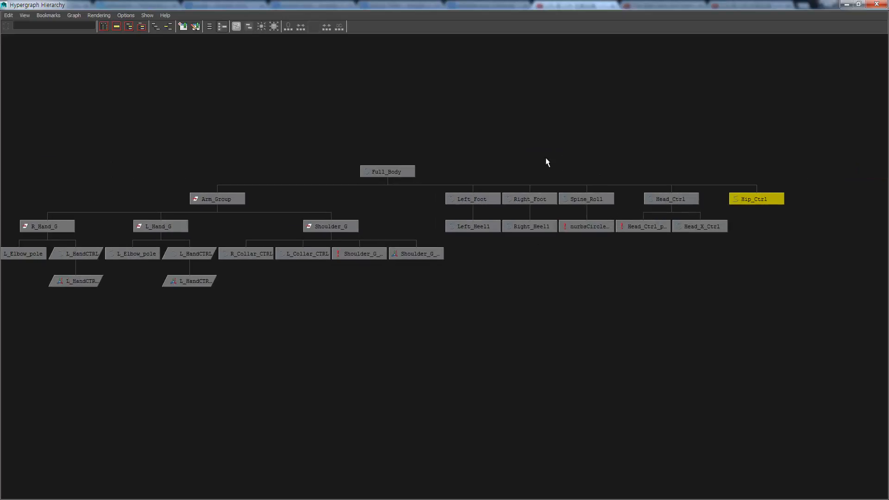
alt+middle_drag(467, 164, 464, 160)
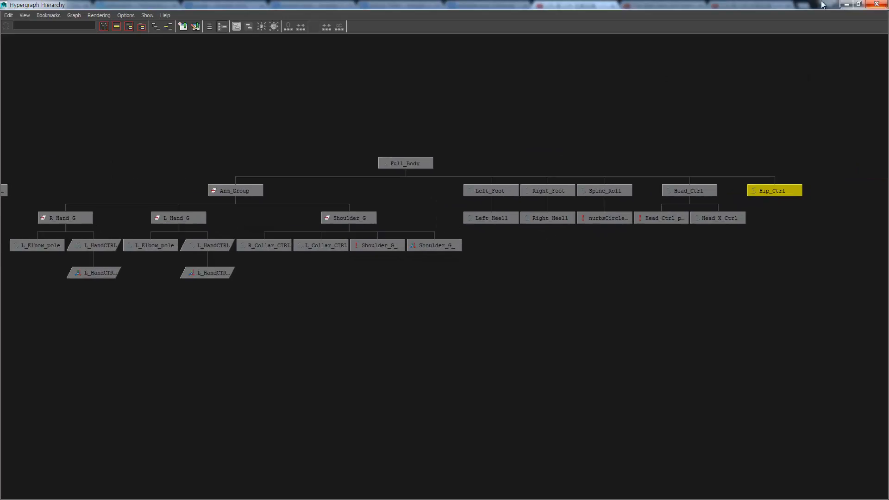
click(846, 4)
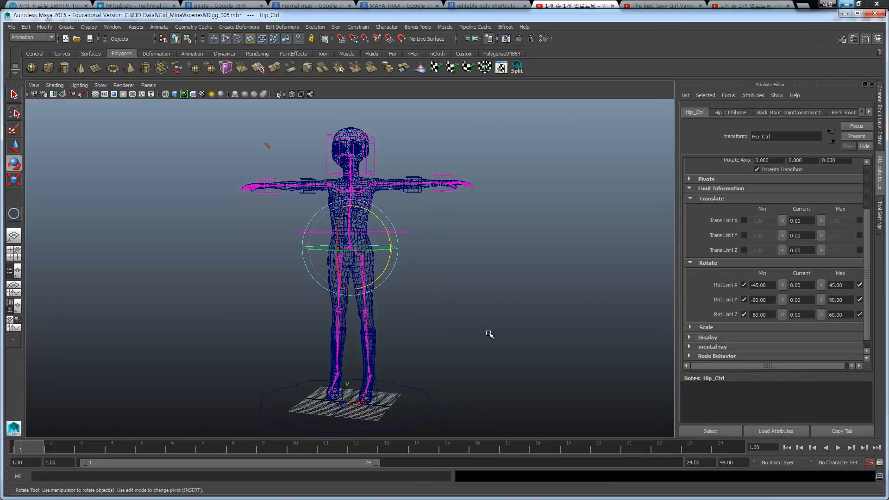
alt+drag(489, 333, 481, 334)
alt+middle_drag(420, 310, 433, 308)
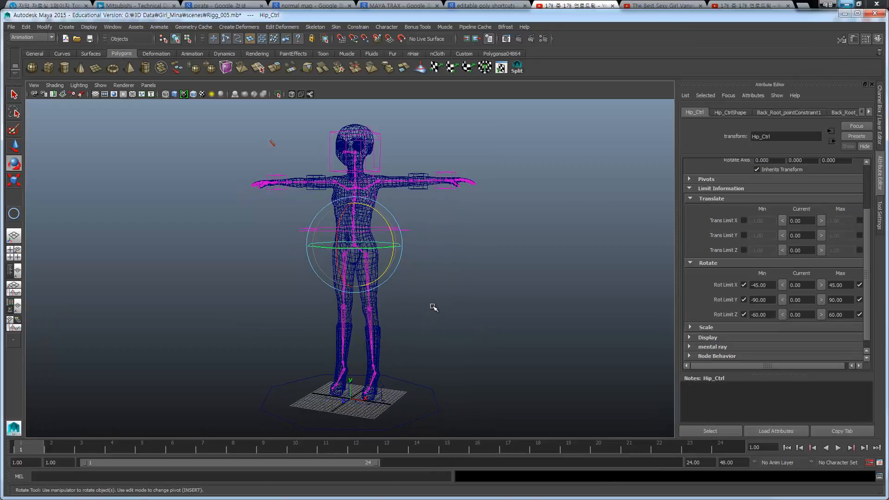